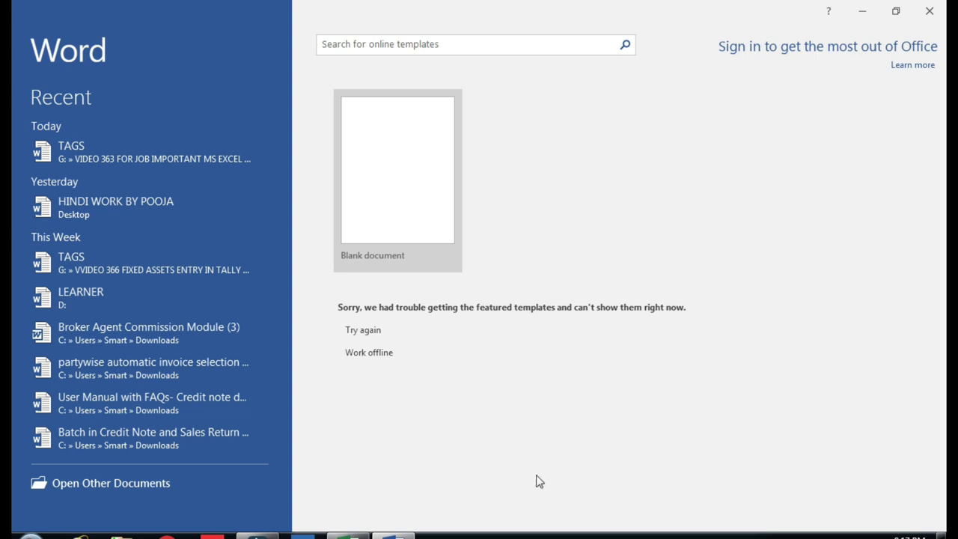
Step: Switch to Excel and start a new blank workbook, Book1, from the start screen
left_click(349, 535)
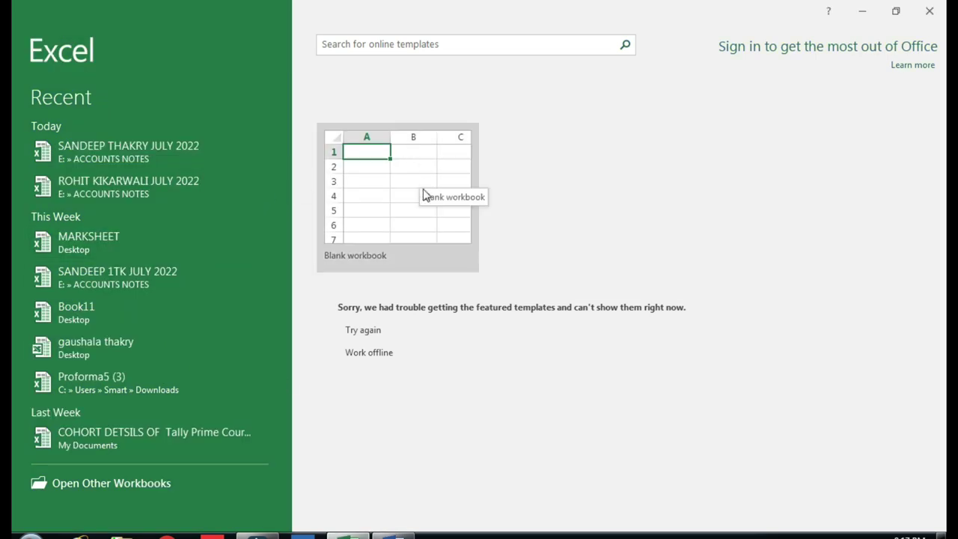
left_click(393, 535)
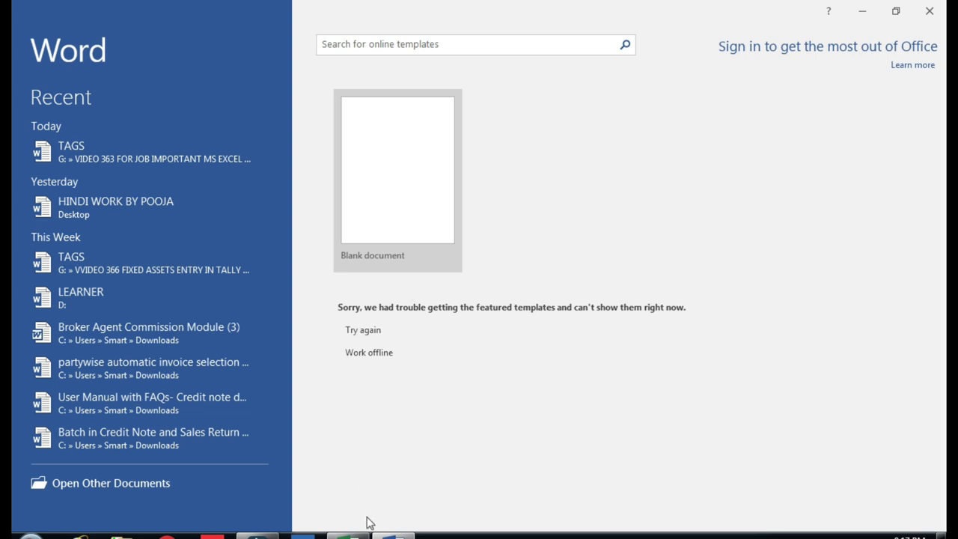
left_click(348, 534)
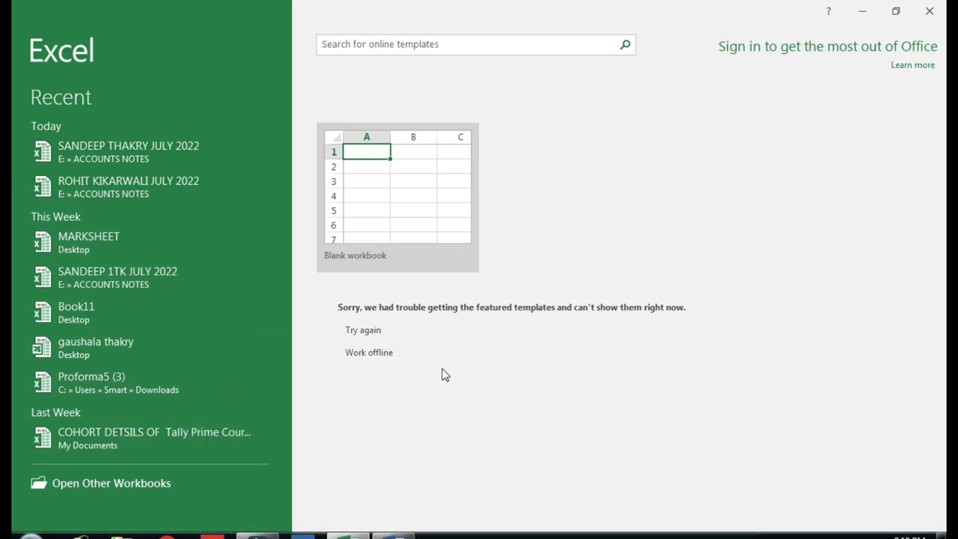
left_click(393, 203)
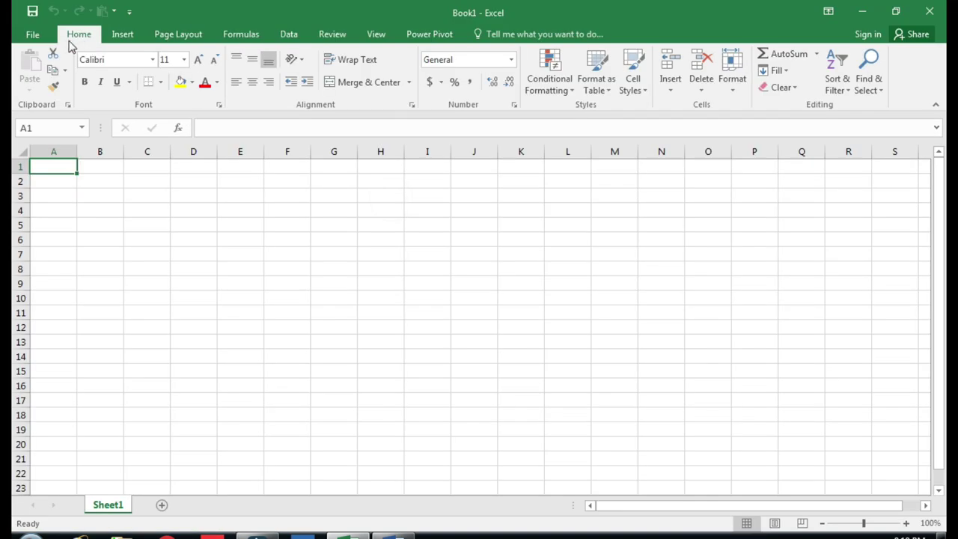
Step: Show Excel's Insert commands, then bring Word's start screen forward
left_click(119, 39)
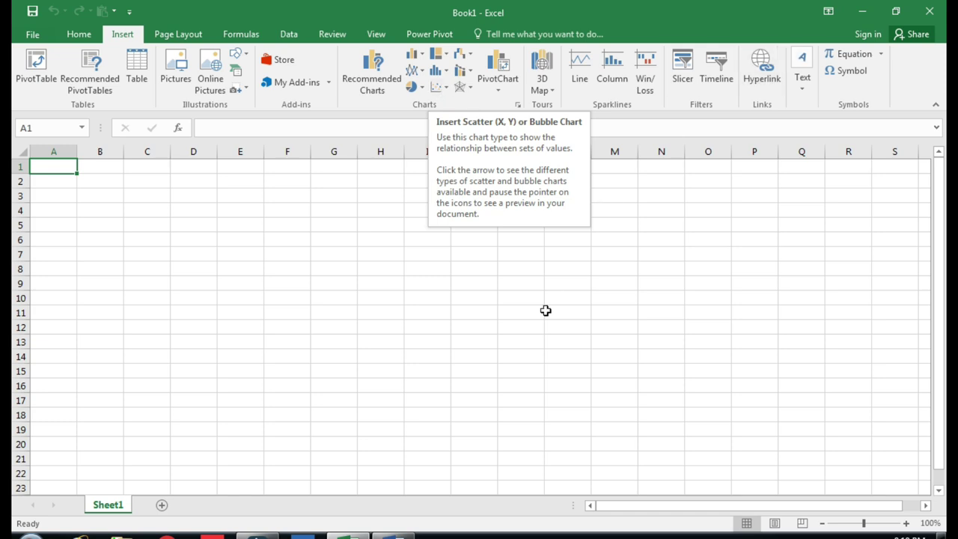
left_click(393, 533)
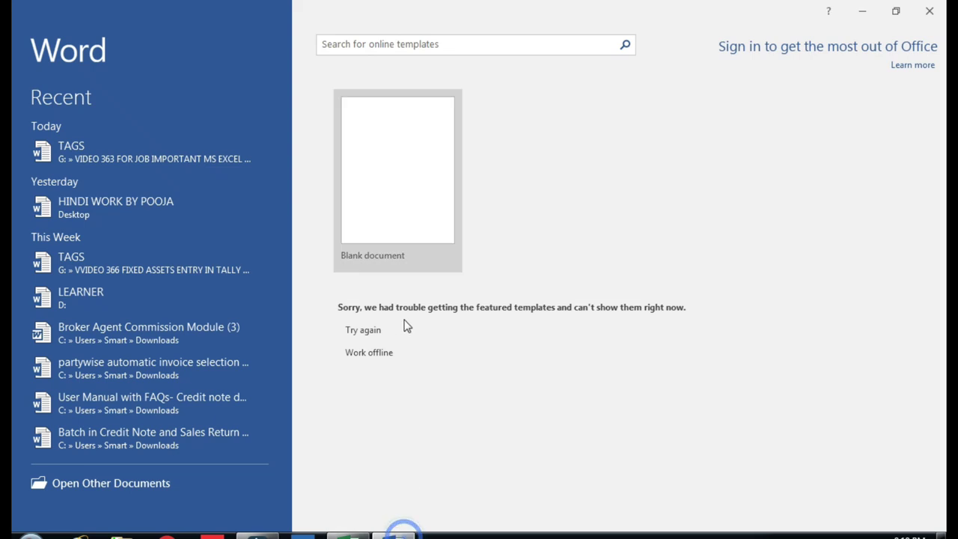
Step: Create blank Word document Document1, then go back to Excel's empty Book1
left_click(382, 189)
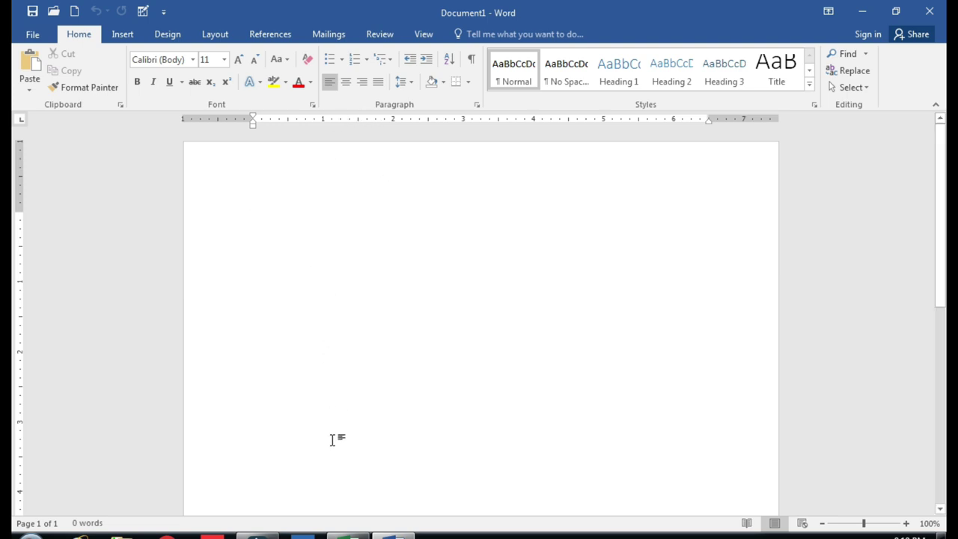
left_click(348, 536)
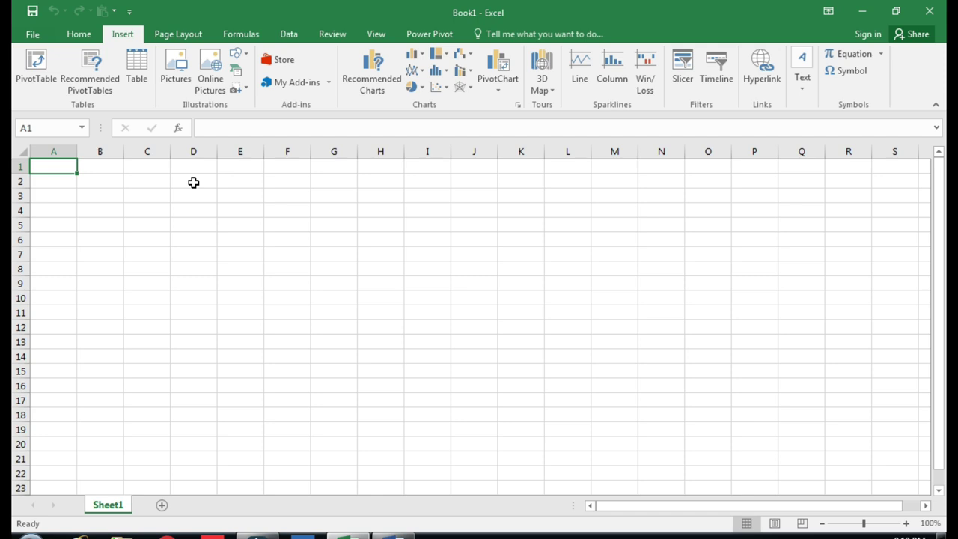
Step: Show Excel's Page Layout commands and select cell E5
left_click(159, 35)
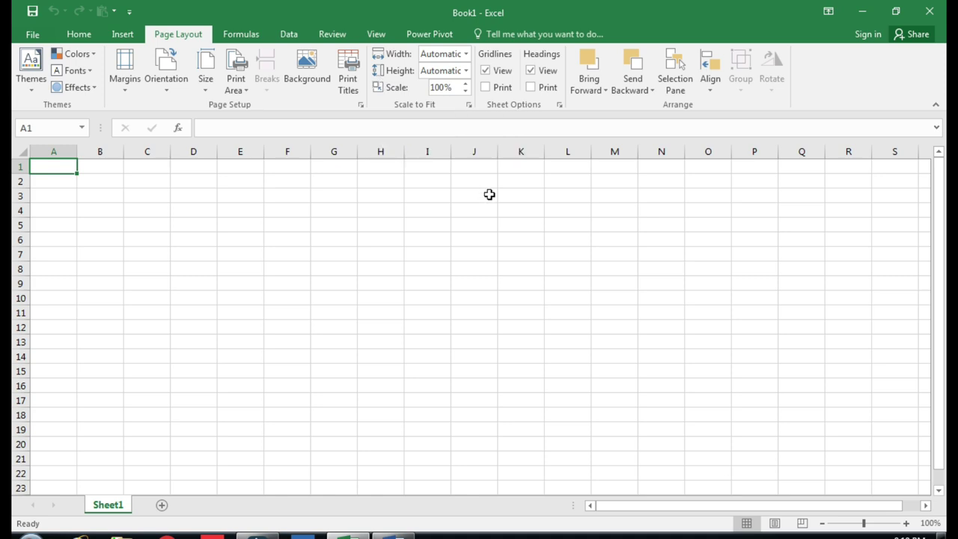
left_click(261, 220)
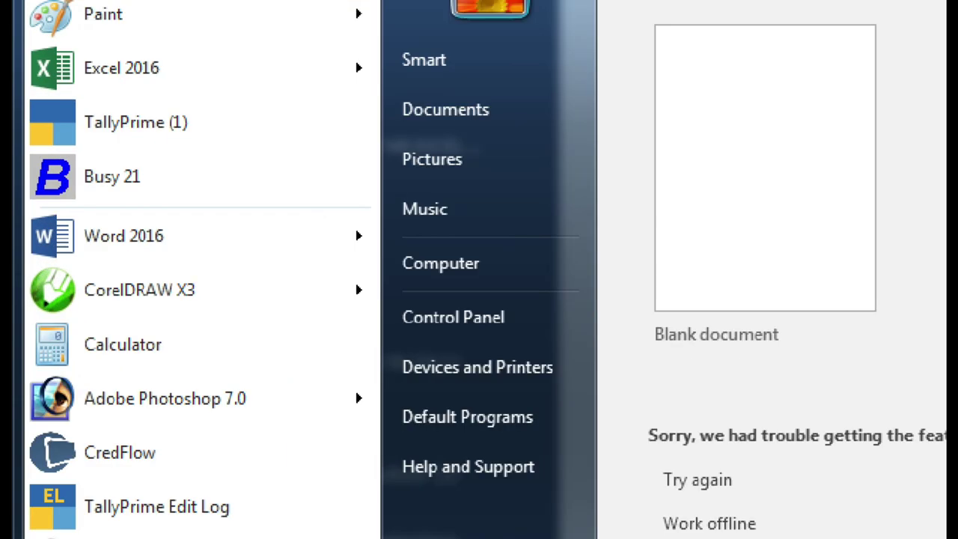
Step: Mark the Excel 2016 and Word 2016 entries in the Start menu with annotations
left_click_drag(30, 41, 194, 100)
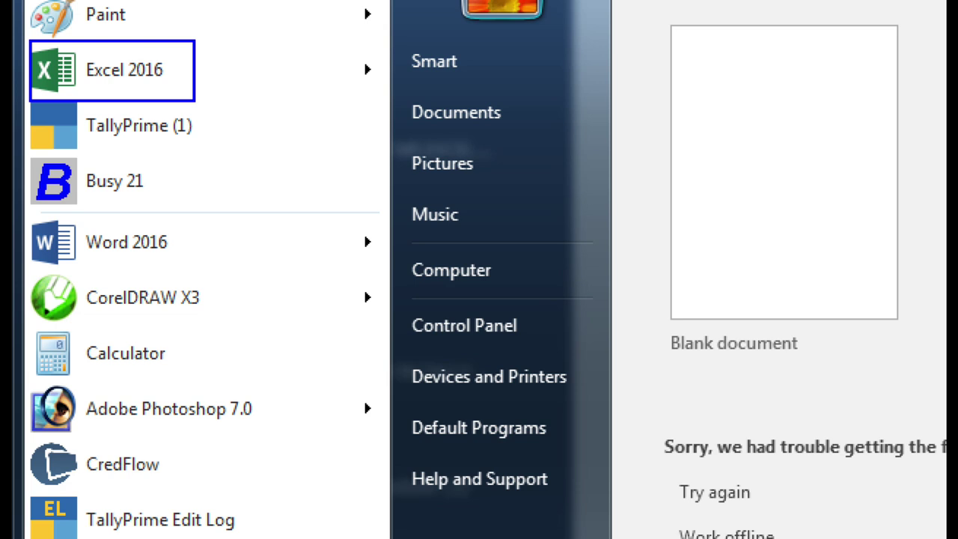
left_click_drag(173, 54, 257, 28)
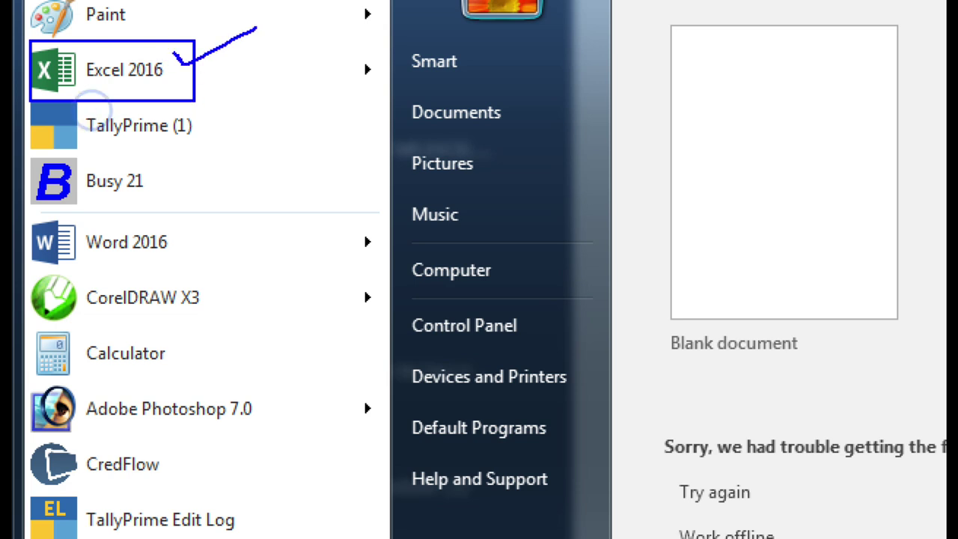
mouse_move(54, 199)
left_mouse_down()
mouse_move(34, 262)
mouse_move(225, 245)
mouse_move(42, 208)
left_mouse_up()
left_click_drag(171, 236, 307, 186)
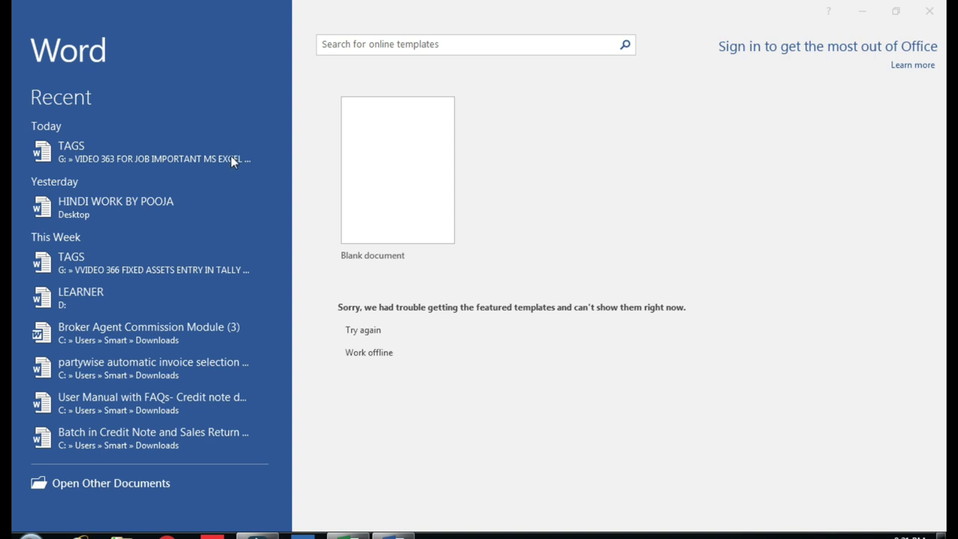
Step: Open Word's start screen and choose Blank document to get an empty Document1
left_click(366, 530)
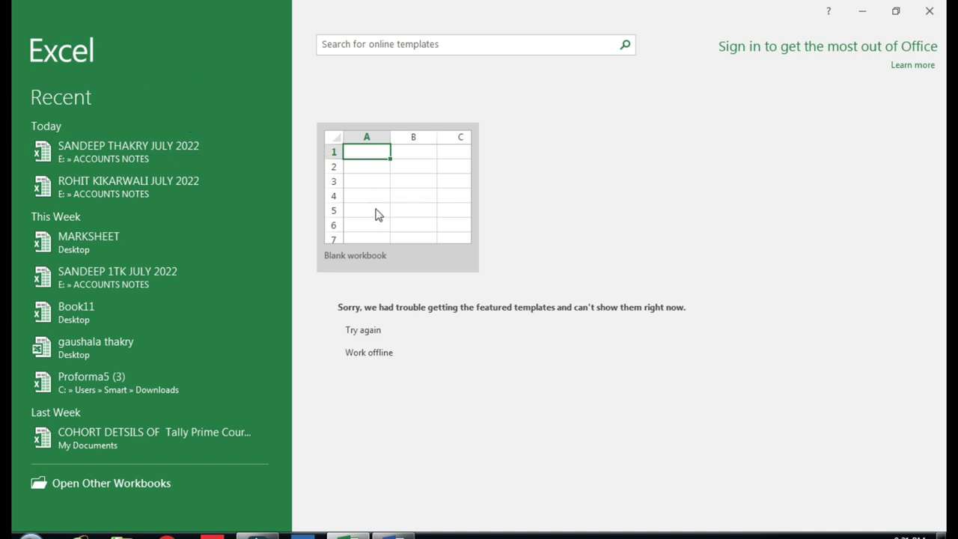
left_click(368, 225)
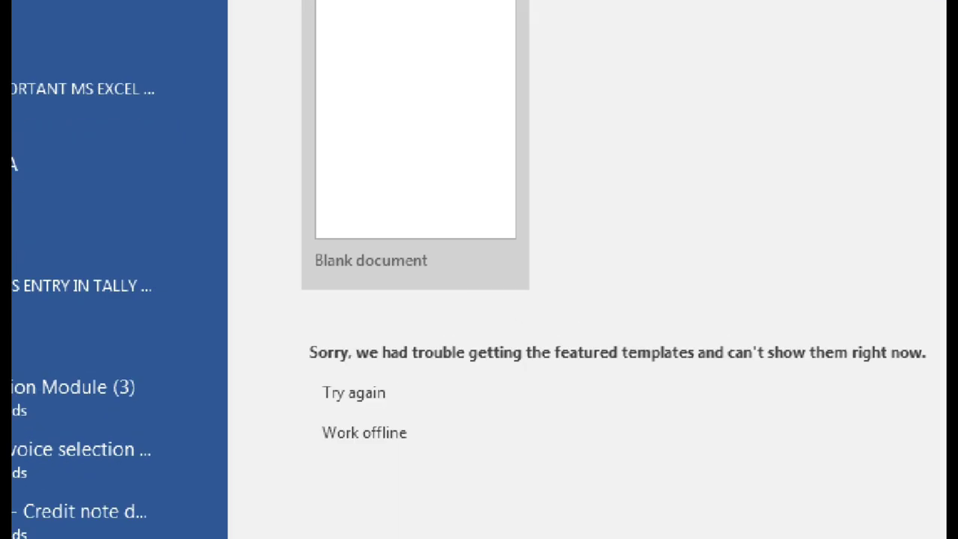
left_click(373, 250)
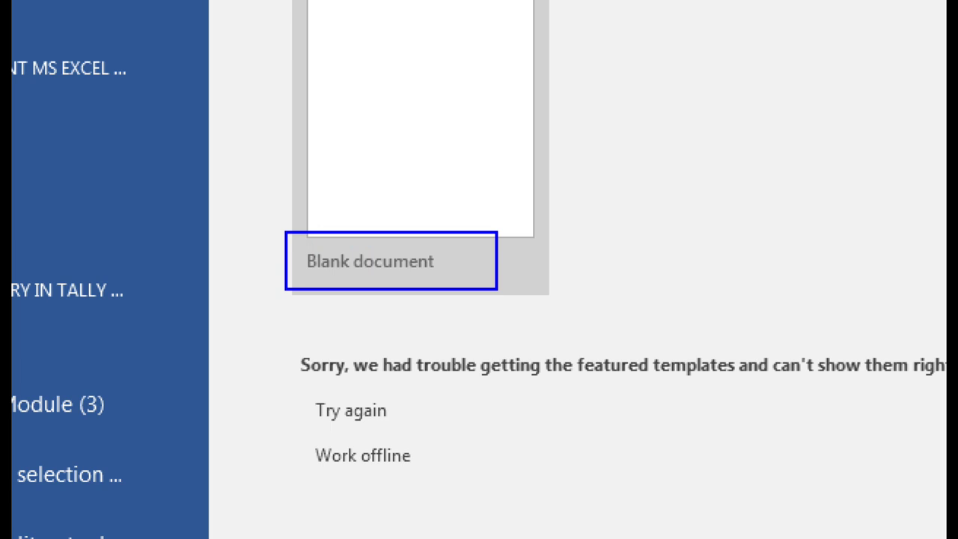
left_click(399, 193)
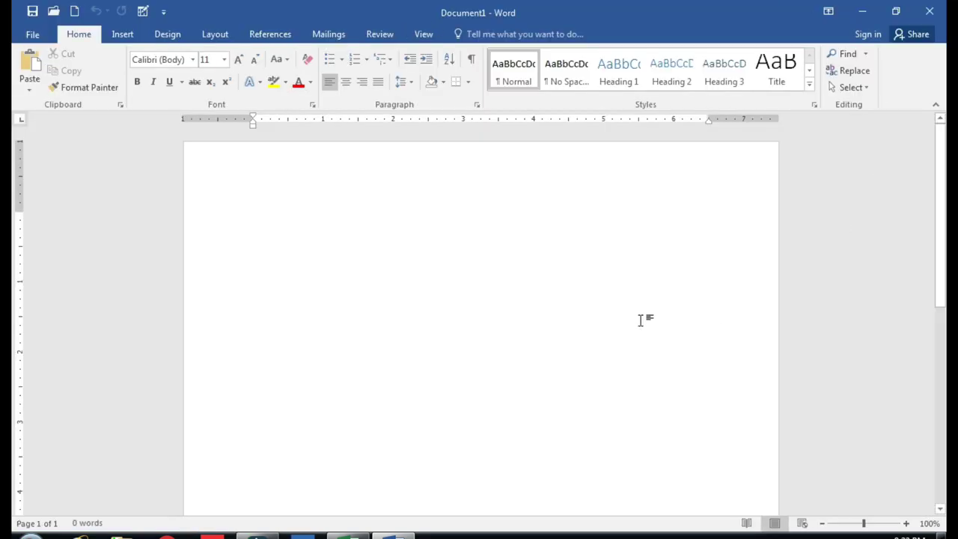
Step: Create a blank Excel workbook, then return to Word's empty Document1
left_click(348, 535)
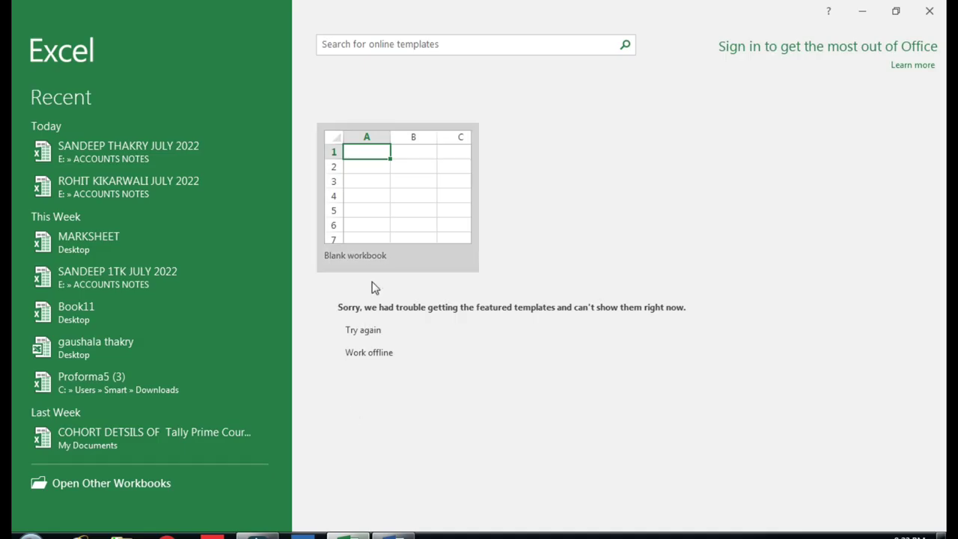
left_click(386, 218)
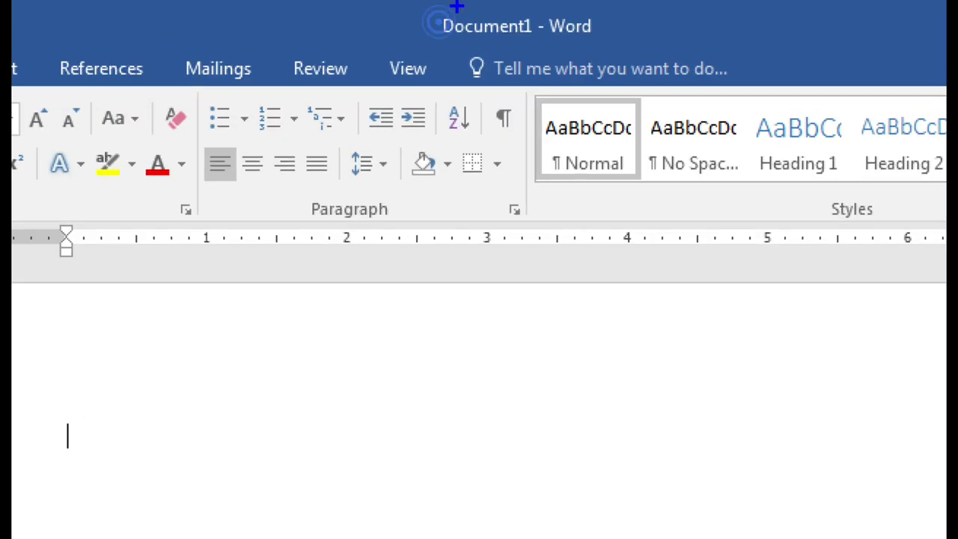
left_click_drag(421, 1, 544, 48)
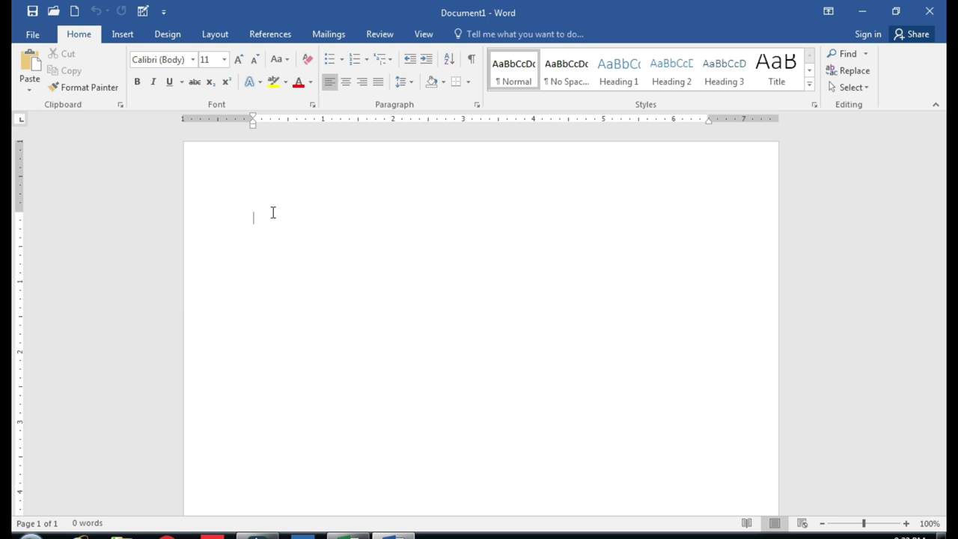
Step: Glance at Excel's empty sheet, selecting cell B3, then return to the Word document
left_click(348, 533)
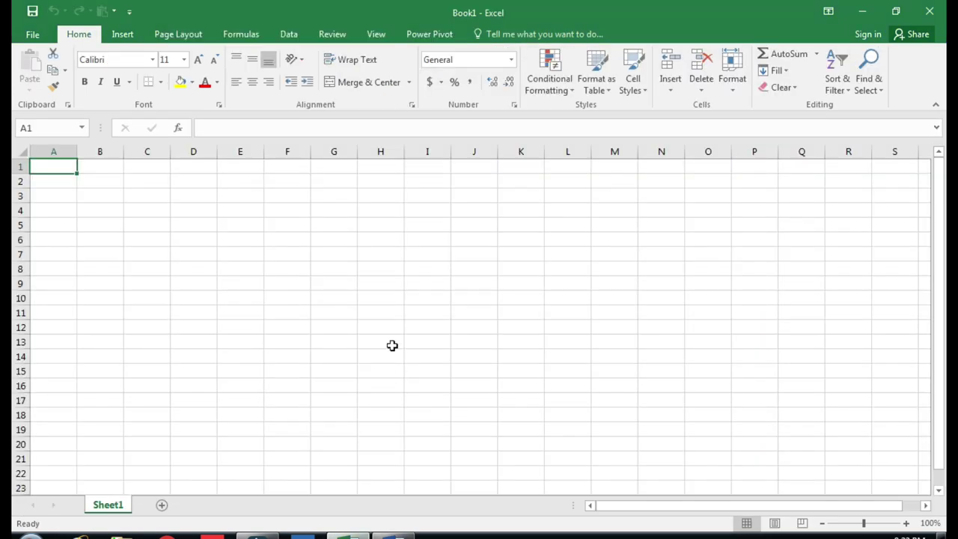
left_click(102, 198)
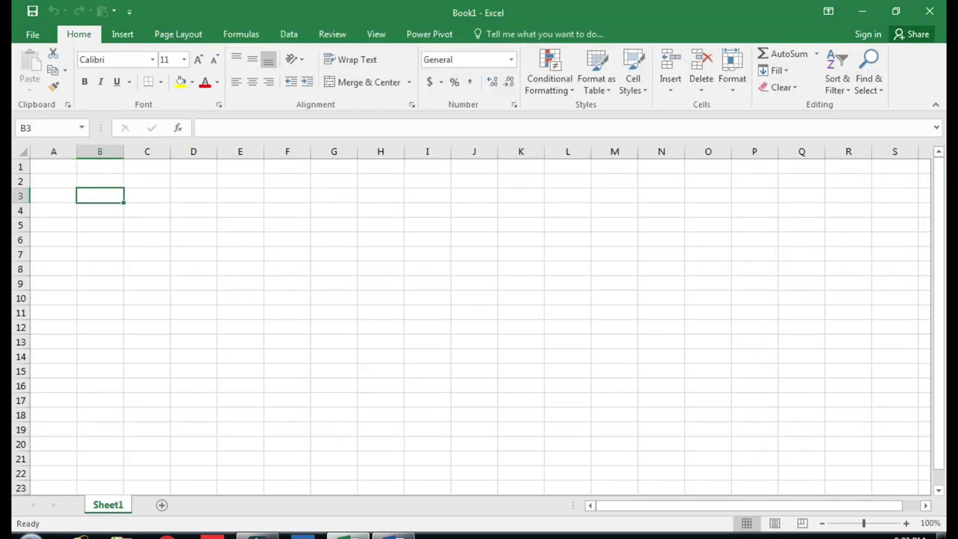
left_click(393, 533)
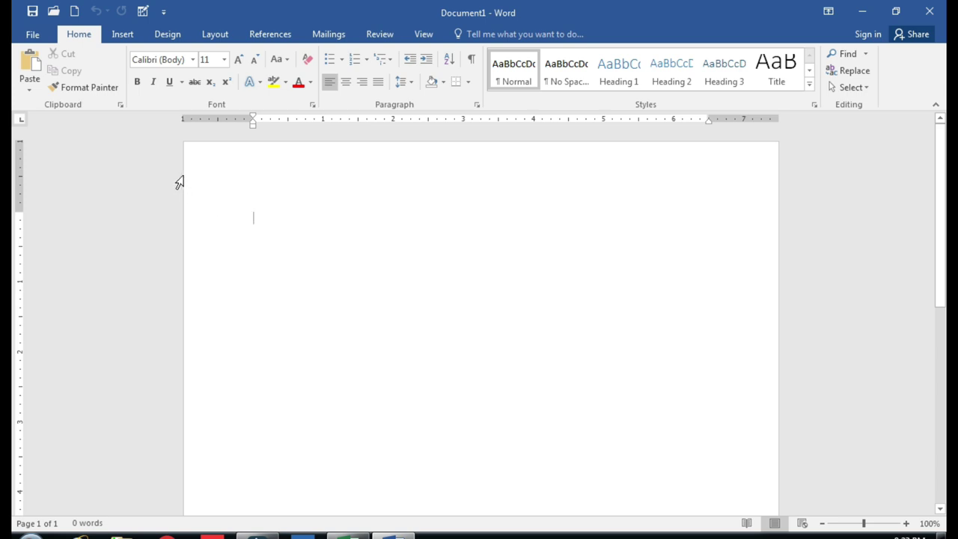
Step: Scroll through the blank Word page, note 'Page 1 of 1', then return to Excel's Book1
scroll(636, 430, "down", 10)
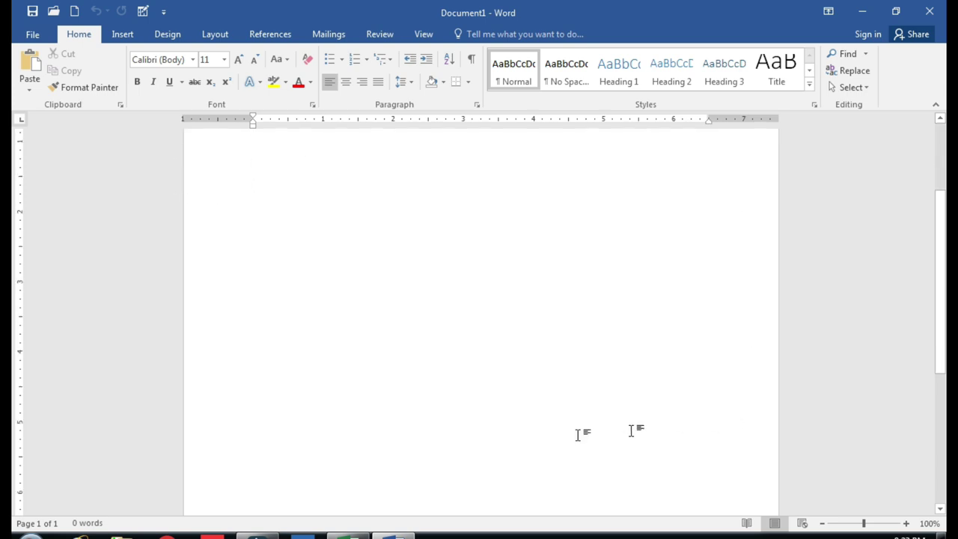
scroll(521, 440, "up", 10)
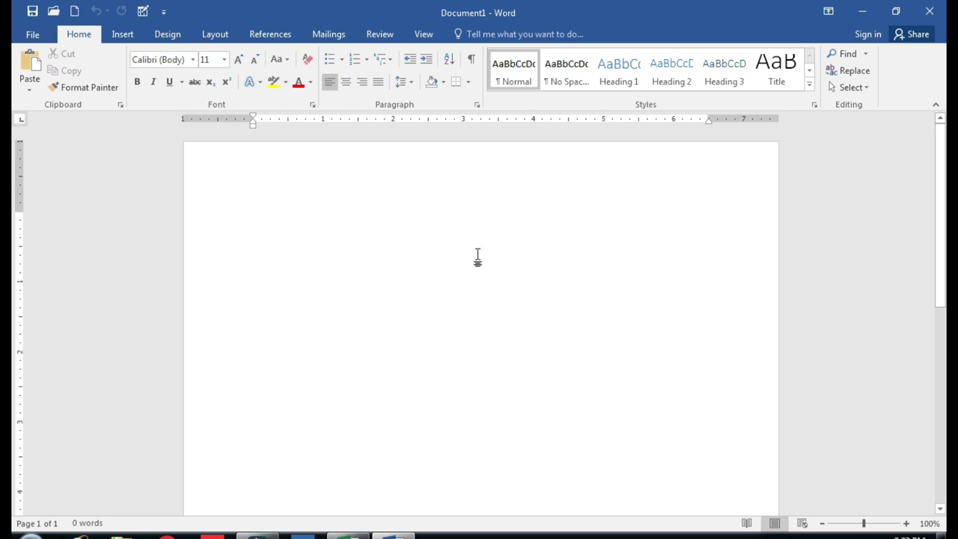
scroll(368, 322, "down", 5)
scroll(247, 245, "down", 5)
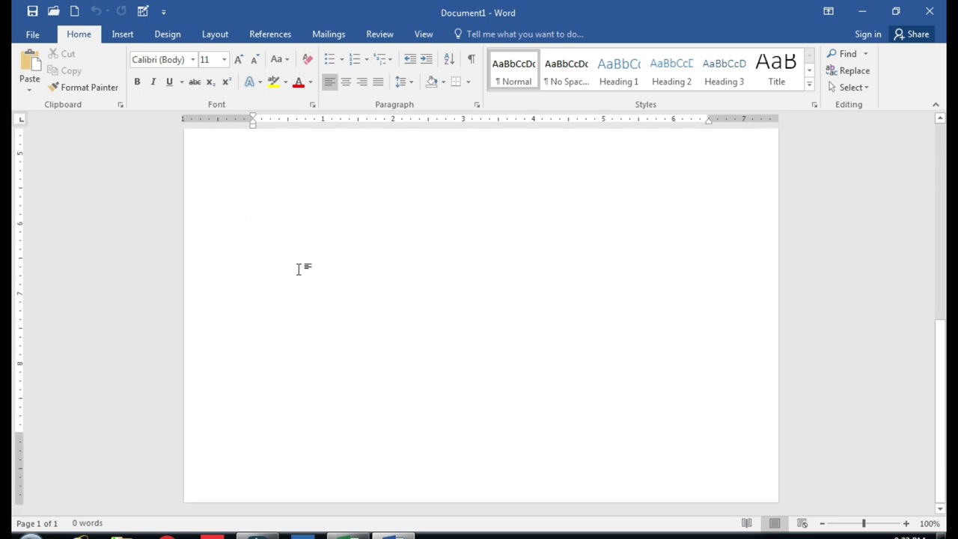
scroll(257, 227, "up", 3)
scroll(269, 261, "up", 4)
scroll(270, 262, "up", 3)
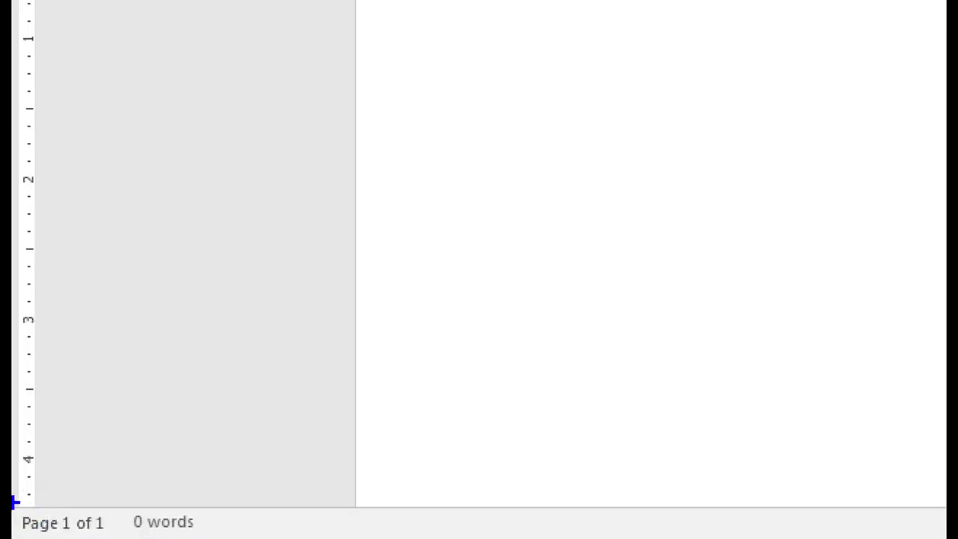
left_click_drag(11, 497, 120, 538)
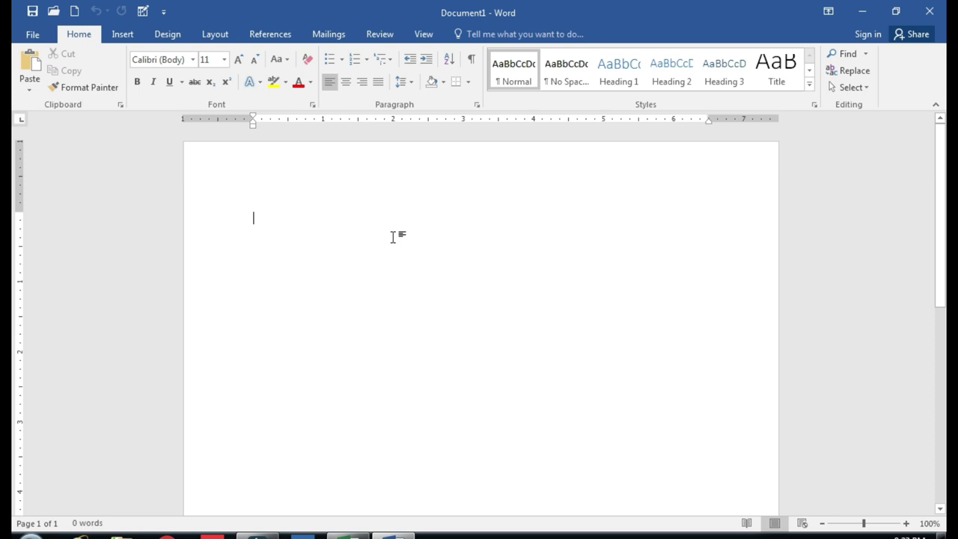
left_click(349, 533)
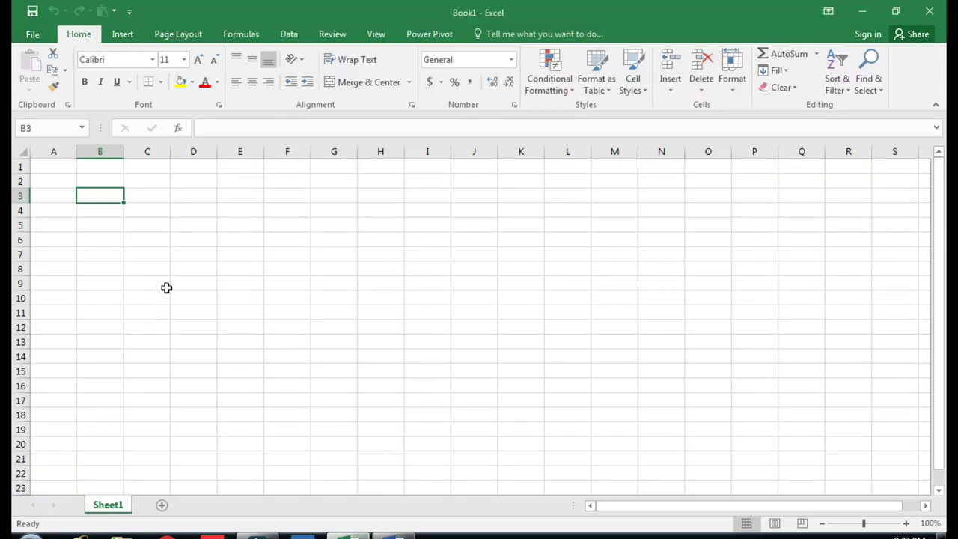
Step: Add new worksheets, Sheet3 and Sheet4, to the workbook with the New Sheet button
left_click(157, 212)
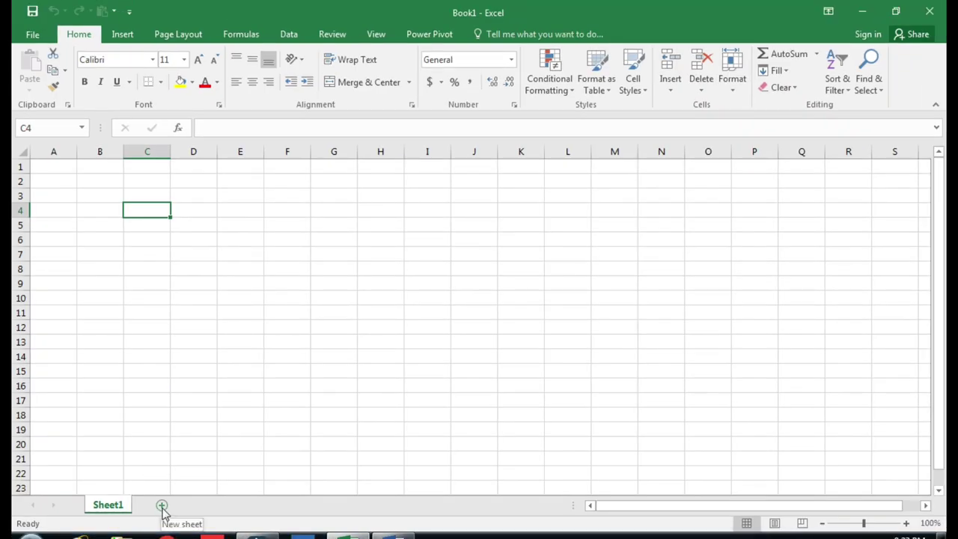
left_click(161, 506)
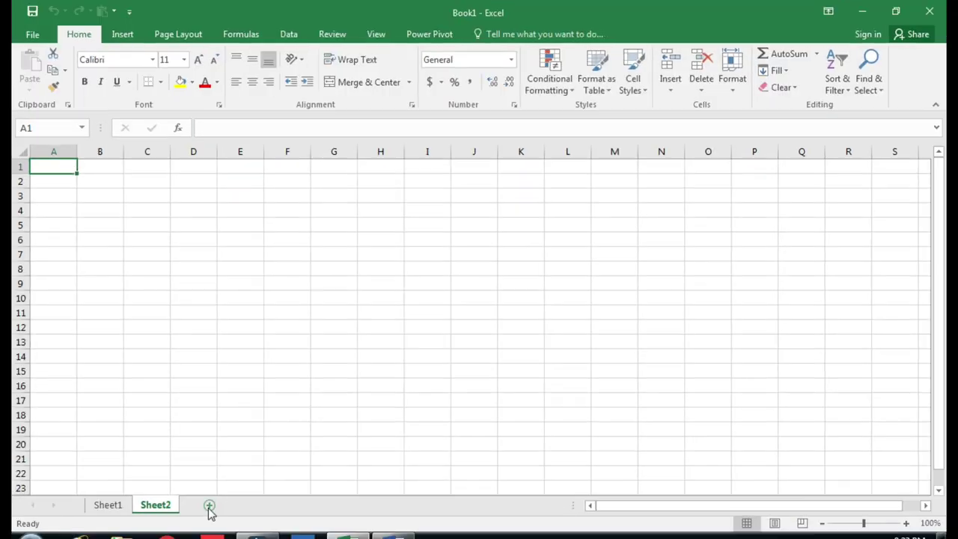
left_click(207, 505)
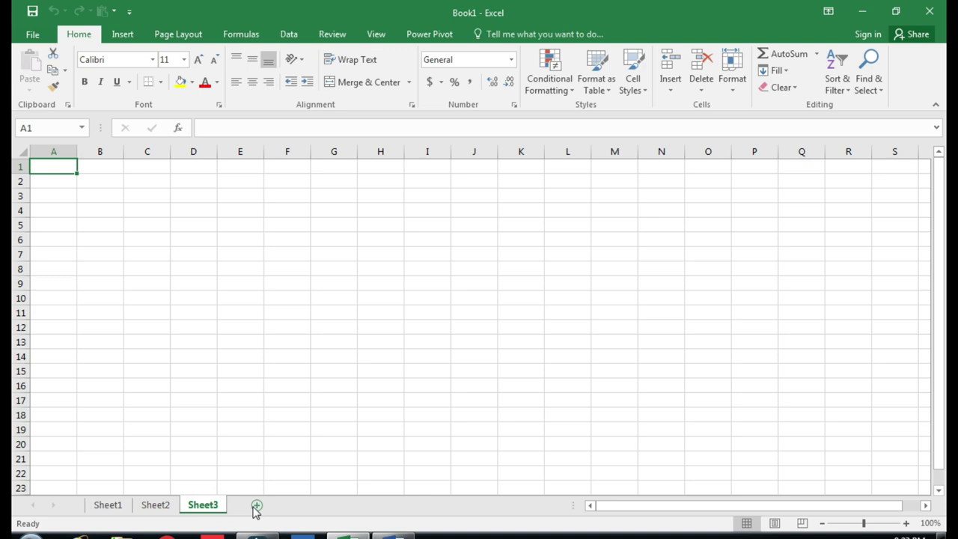
left_click(256, 506)
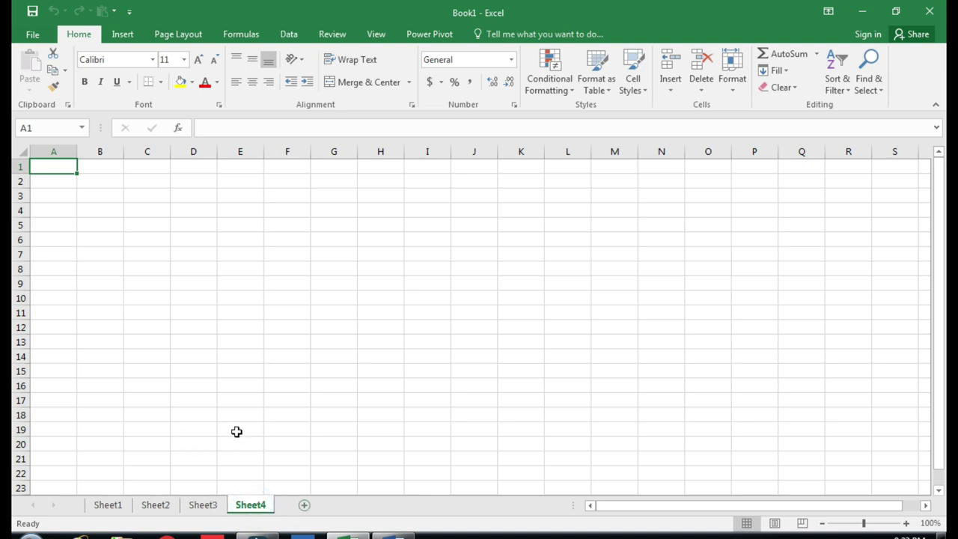
left_click(97, 192)
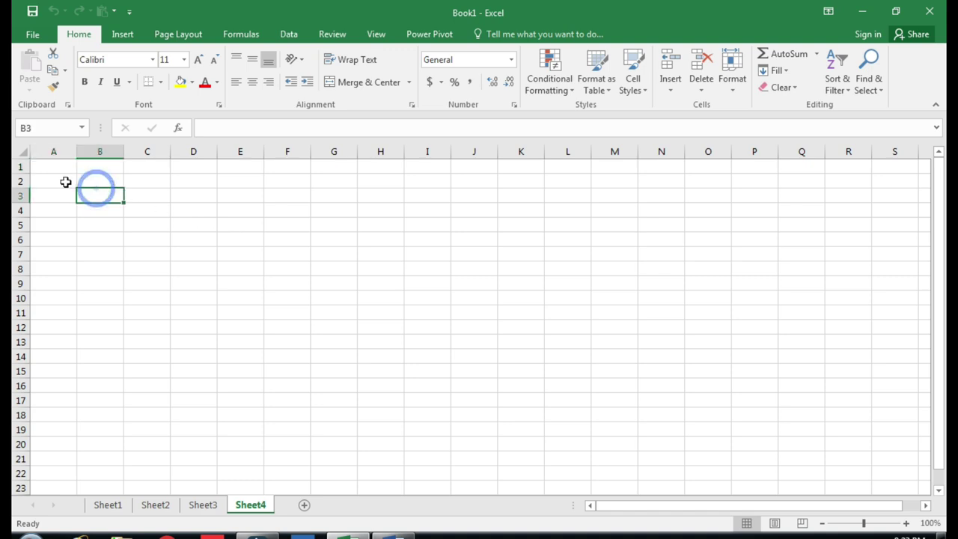
Step: Click through Sheet1, Sheet2 and Sheet3, return to Sheet1, then bring up Word
left_click(109, 505)
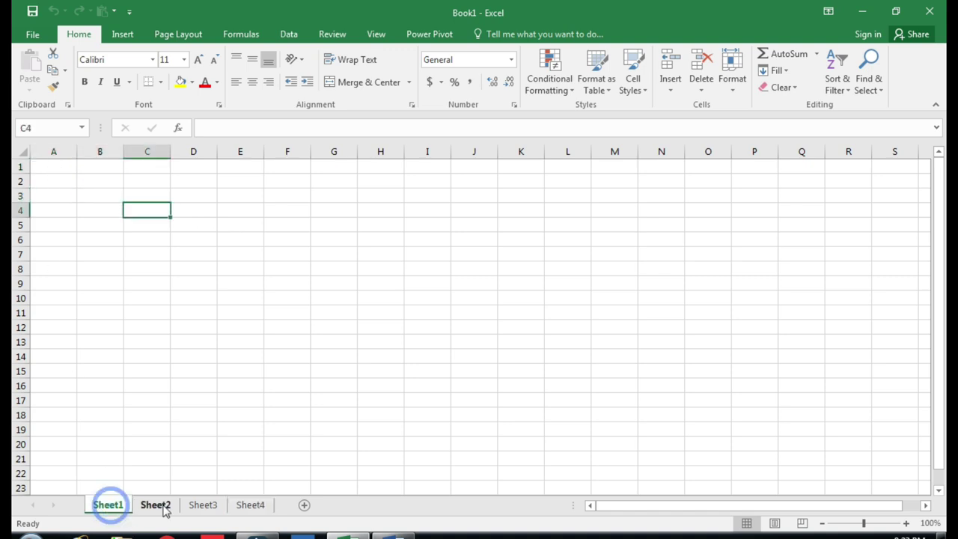
left_click(155, 506)
left_click(203, 506)
left_click(109, 506)
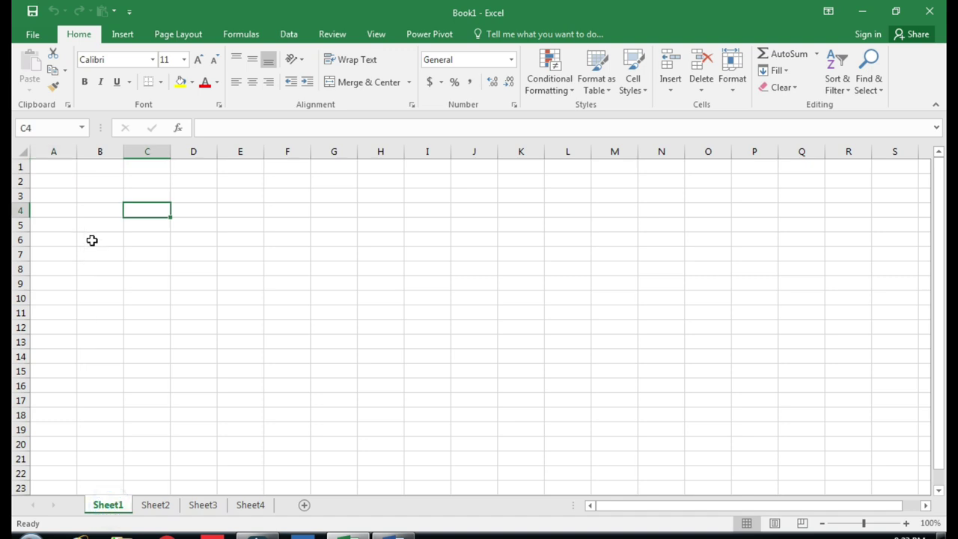
left_click(395, 536)
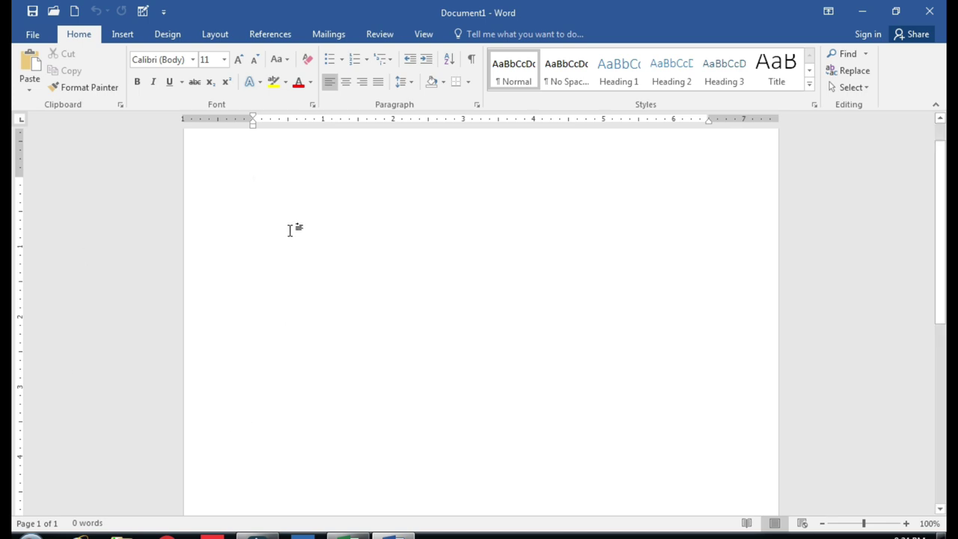
Step: Generate four pages of sample text with =rand(25,5) and return to the document's top
scroll(289, 229, "down", 5)
scroll(290, 230, "down", 2)
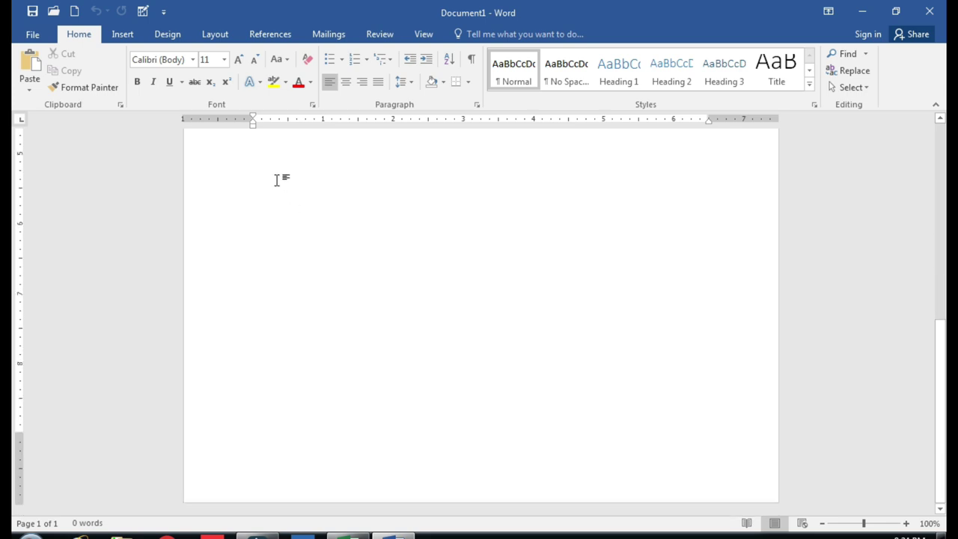
scroll(419, 308, "up", 5)
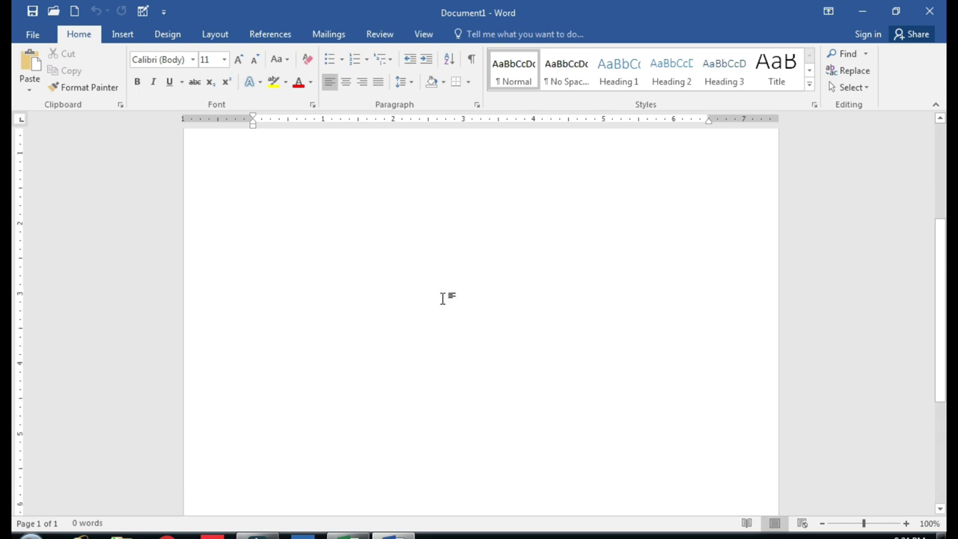
scroll(361, 244, "up", 2)
type("=rand(25,5")
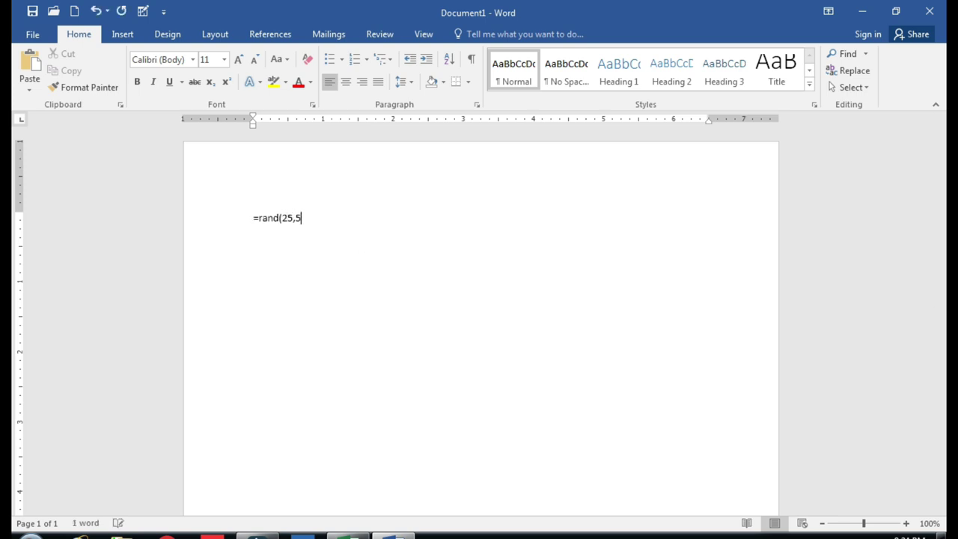
type(")")
key("Return")
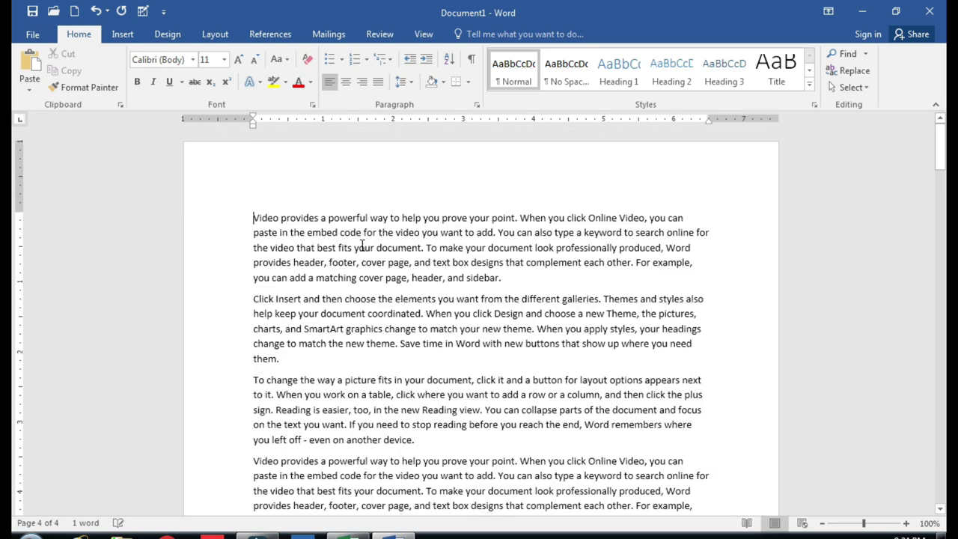
key("ctrl+Home")
Step: Scroll through the Word sample text and check the page count in the status bar
left_click(418, 328)
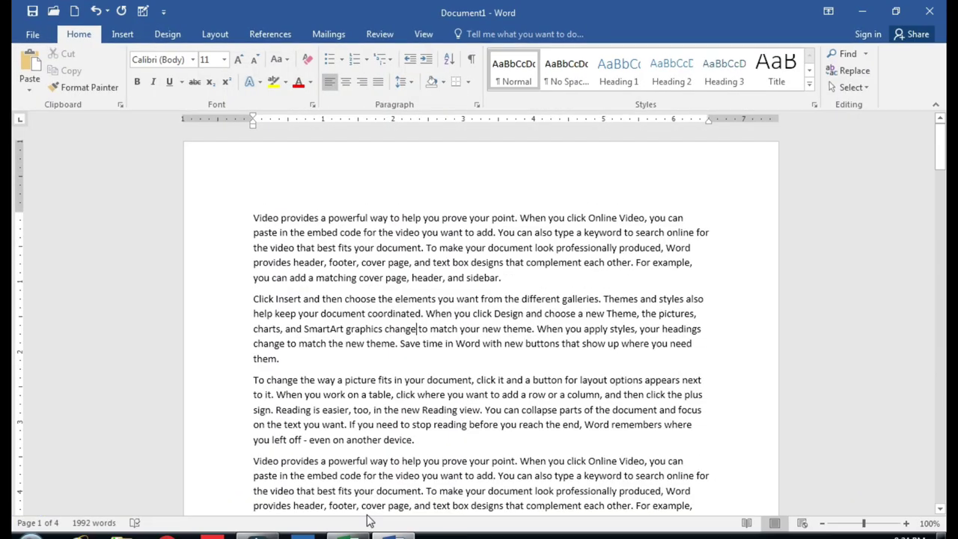
scroll(438, 427, "down", 1)
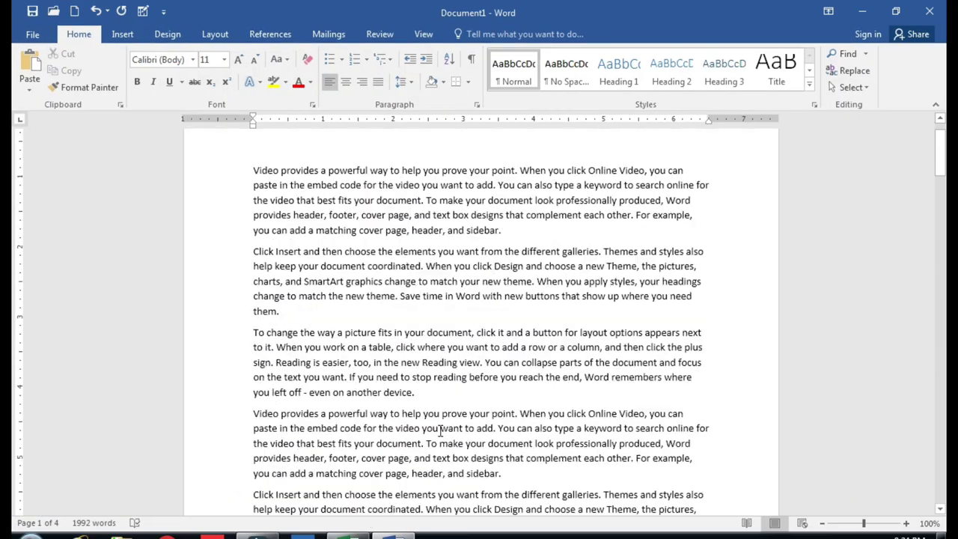
scroll(449, 419, "down", 2)
scroll(454, 413, "down", 3)
scroll(453, 412, "down", 2)
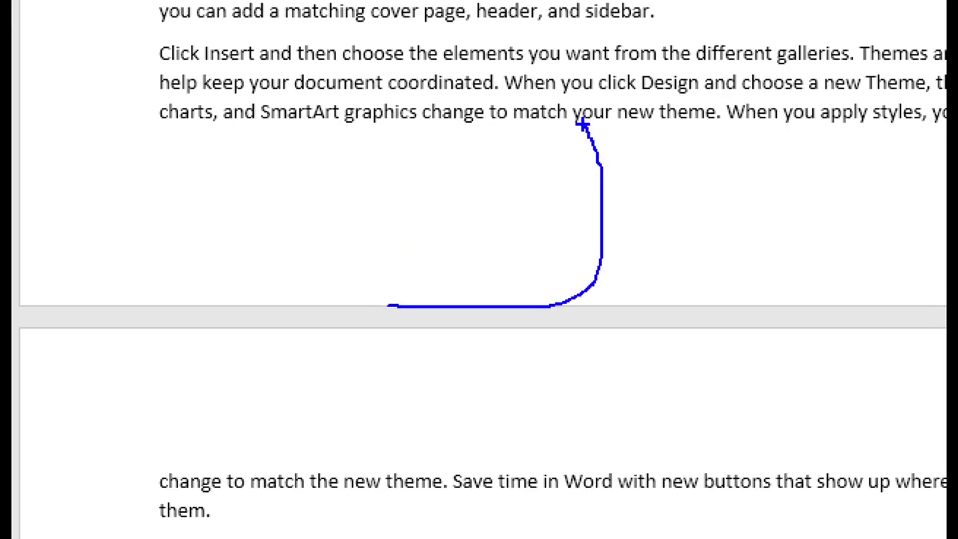
left_click_drag(516, 334, 517, 384)
scroll(443, 386, "down", 3)
scroll(442, 385, "down", 4)
scroll(443, 385, "down", 4)
scroll(443, 385, "down", 3)
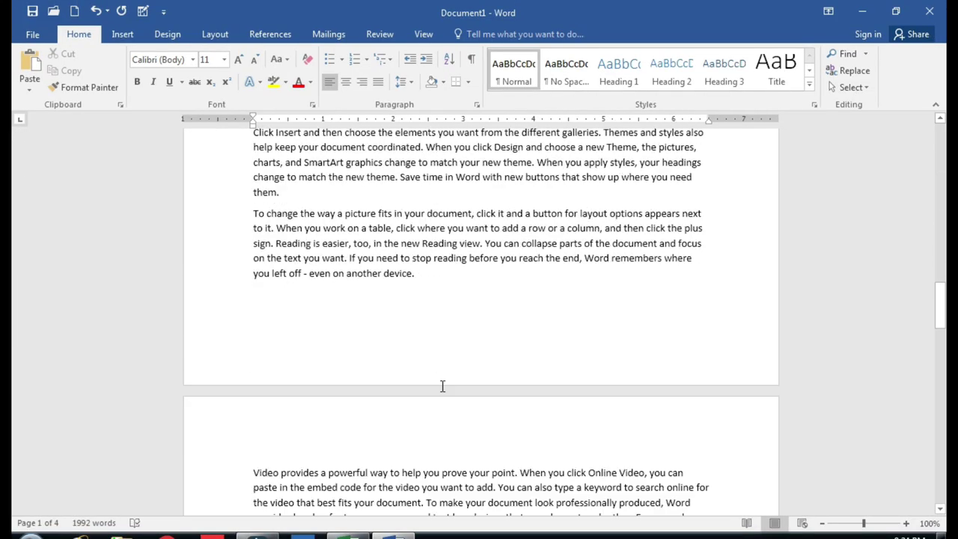
scroll(442, 385, "down", 1)
key("ctrl+1")
left_click(476, 356)
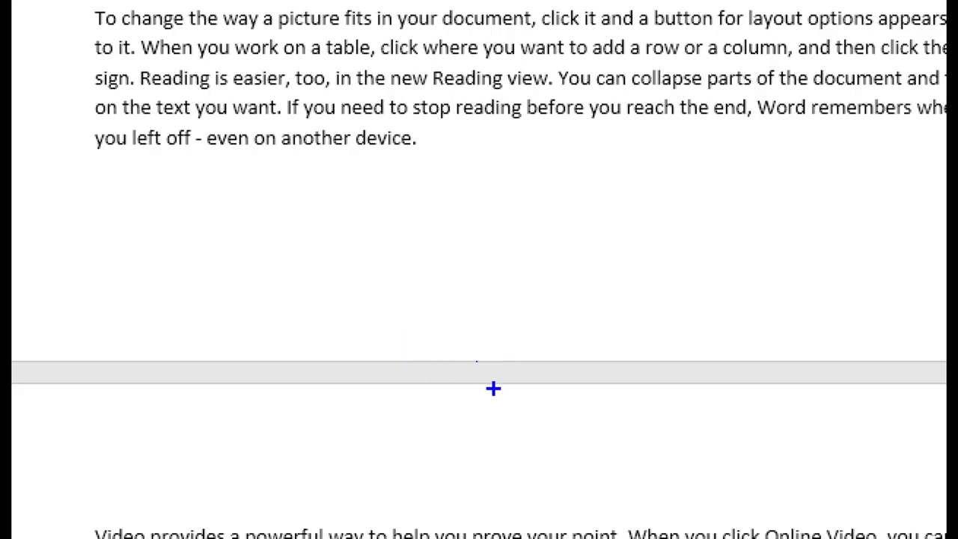
key("Escape")
scroll(453, 386, "down", 3)
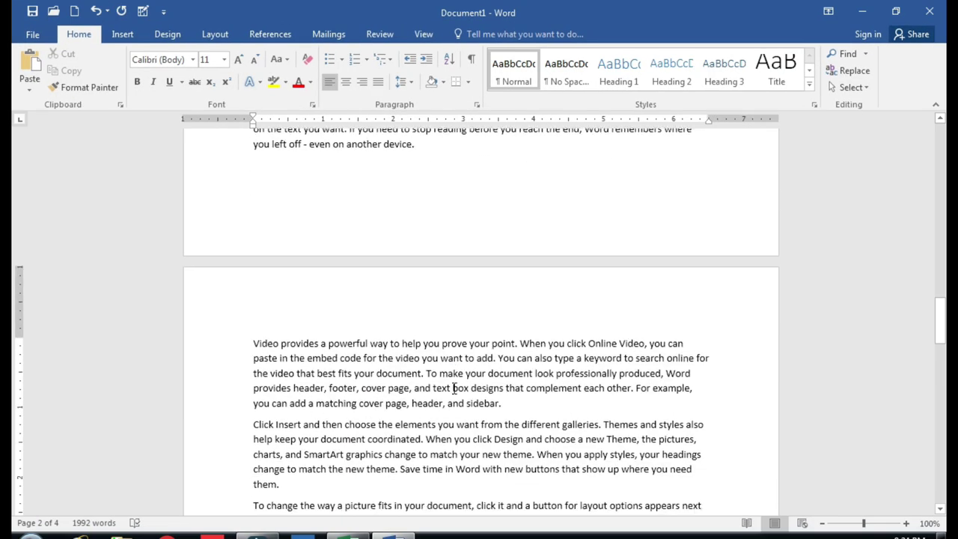
scroll(453, 387, "down", 2)
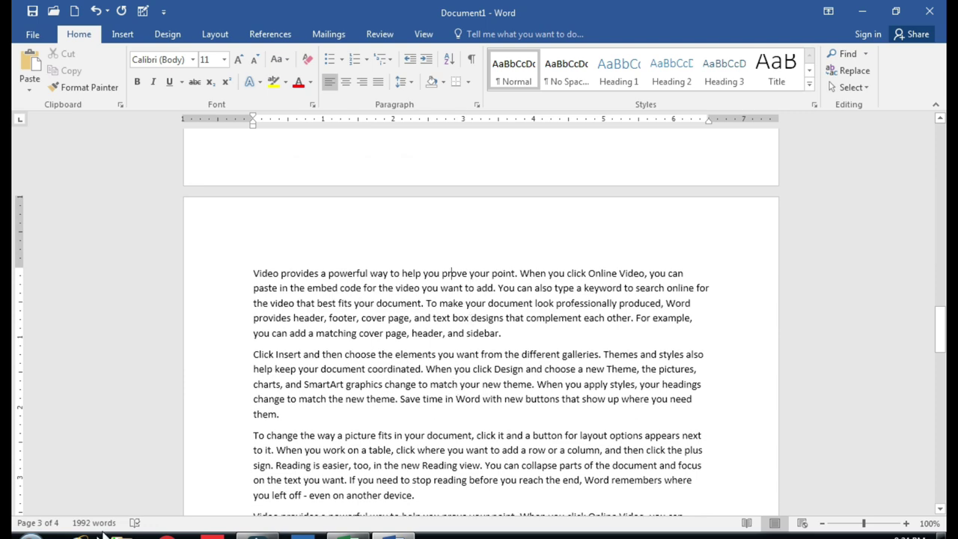
key("ctrl+1")
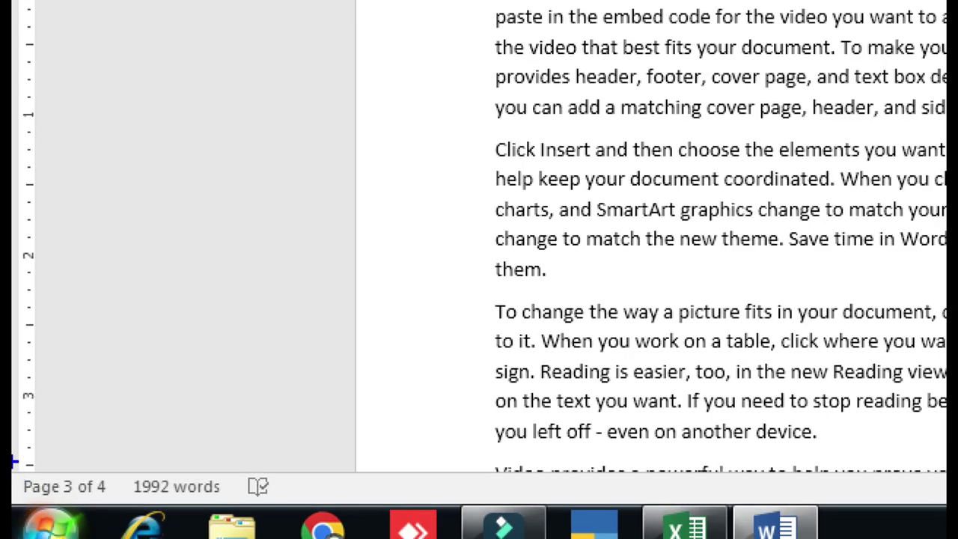
left_click_drag(12, 459, 116, 508)
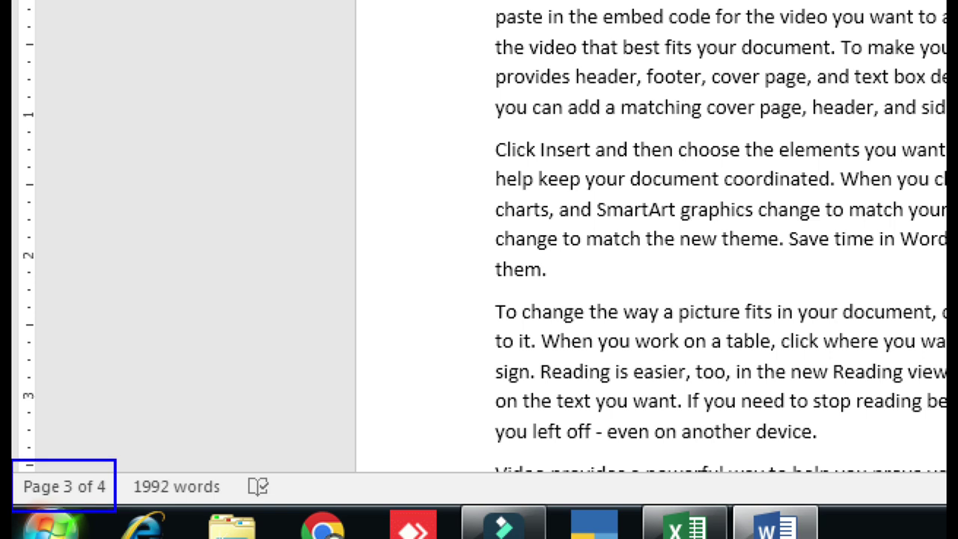
key("Escape")
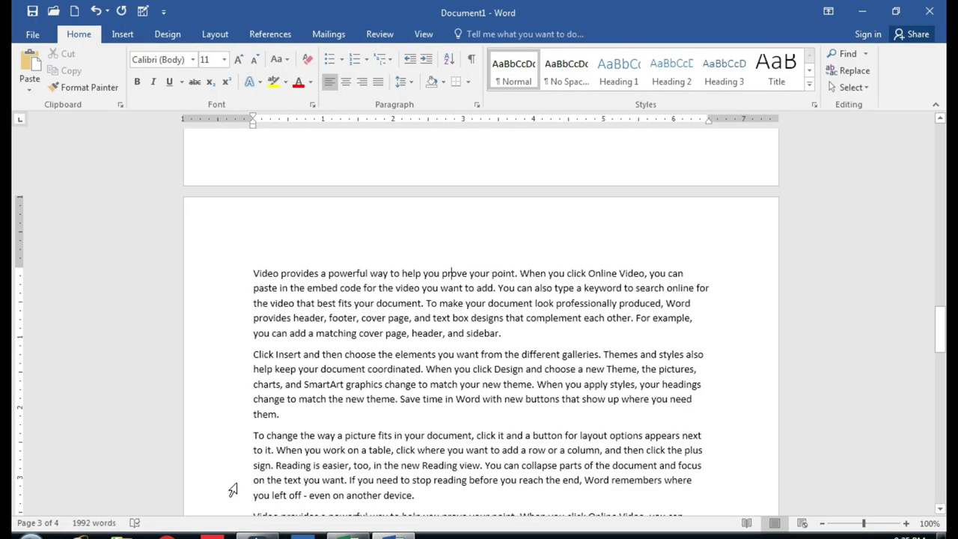
Step: Scroll to the end of the four-page document, then return to the Excel workbook
left_click(531, 345)
scroll(531, 344, "down", 4)
scroll(530, 346, "down", 3)
scroll(530, 346, "down", 3)
scroll(531, 346, "down", 3)
scroll(531, 346, "down", 2)
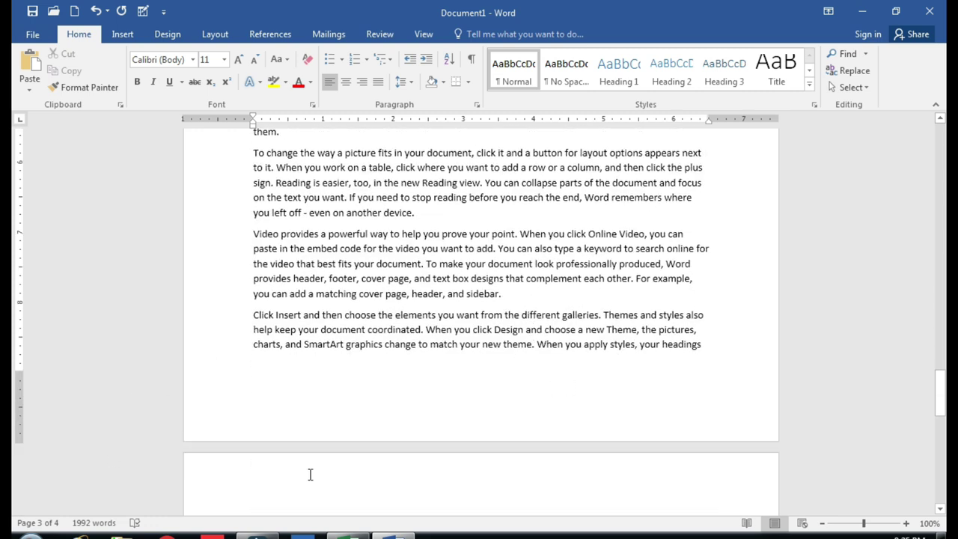
left_click(350, 535)
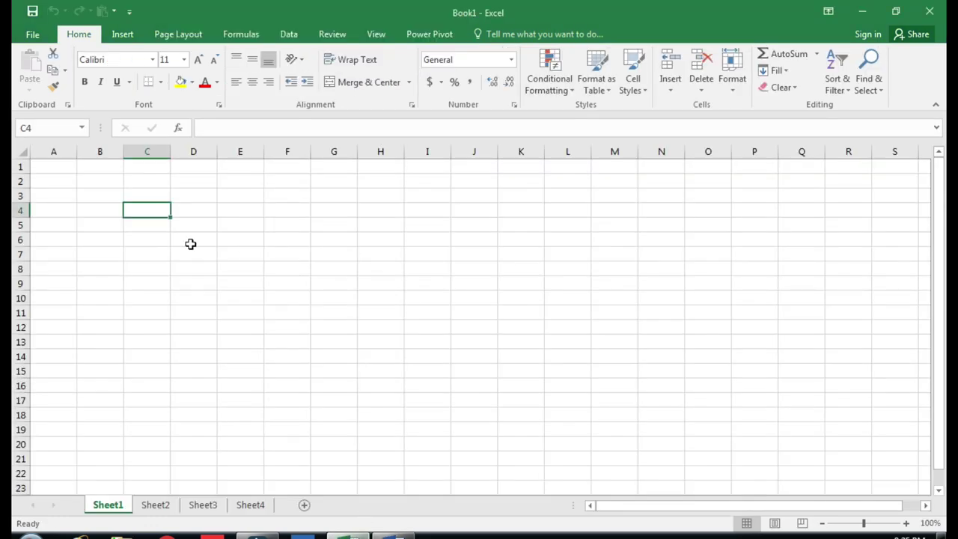
left_click(86, 206)
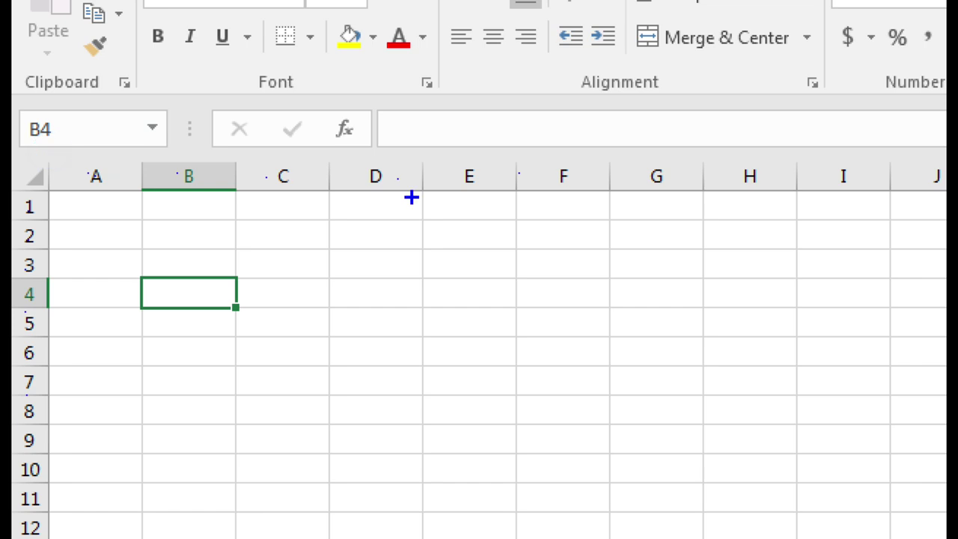
mouse_move(296, 172)
left_mouse_down()
mouse_move(300, 337)
mouse_move(313, 315)
left_mouse_up()
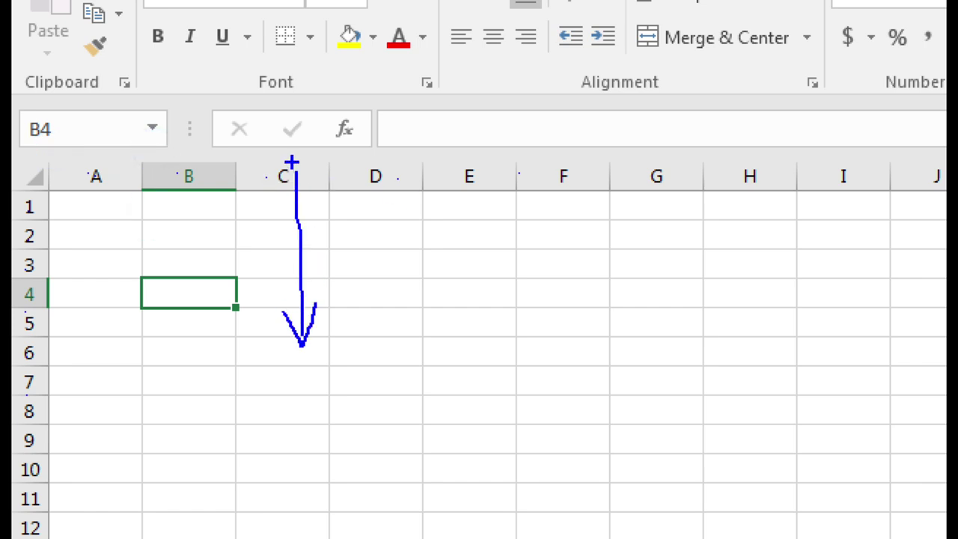
left_click_drag(303, 172, 303, 538)
left_click_drag(387, 173, 387, 513)
left_click_drag(469, 175, 472, 450)
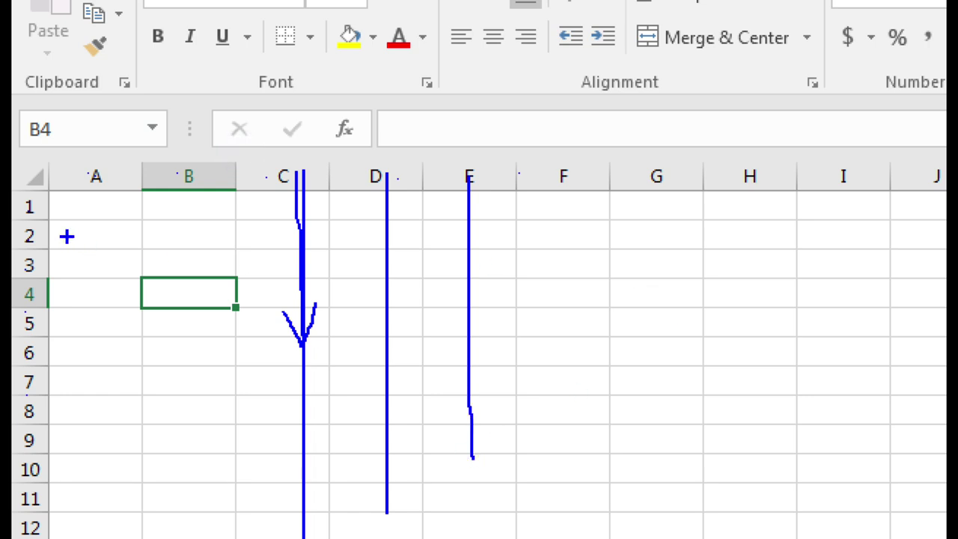
key("e")
mouse_move(62, 206)
left_mouse_down()
mouse_move(327, 215)
mouse_move(647, 205)
left_mouse_up()
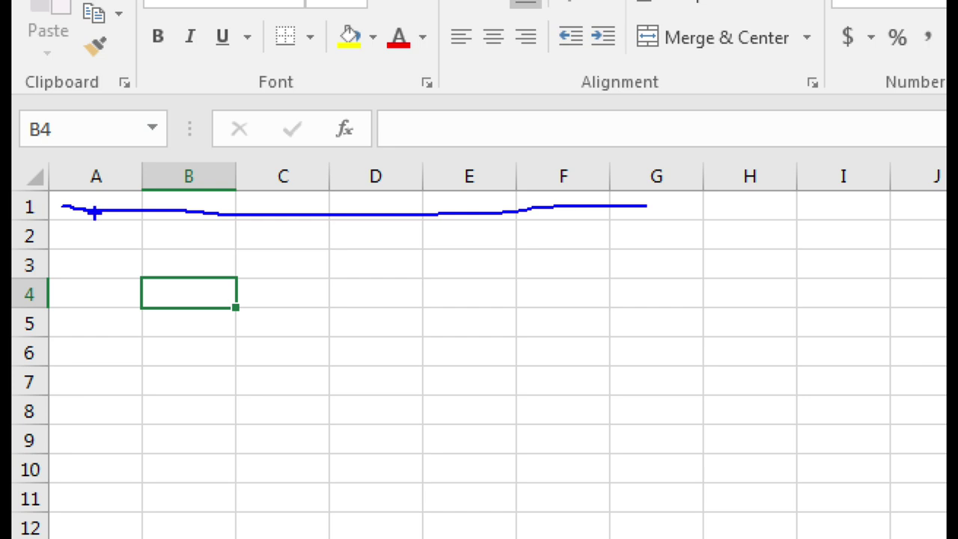
left_click_drag(70, 242, 707, 221)
left_click_drag(60, 260, 737, 266)
left_click_drag(57, 303, 765, 299)
left_click_drag(472, 167, 473, 350)
mouse_move(460, 348)
left_mouse_down()
mouse_move(473, 359)
mouse_move(493, 339)
left_mouse_up()
mouse_move(77, 210)
left_mouse_down()
mouse_move(642, 204)
mouse_move(676, 253)
mouse_move(697, 220)
mouse_move(764, 221)
left_mouse_up()
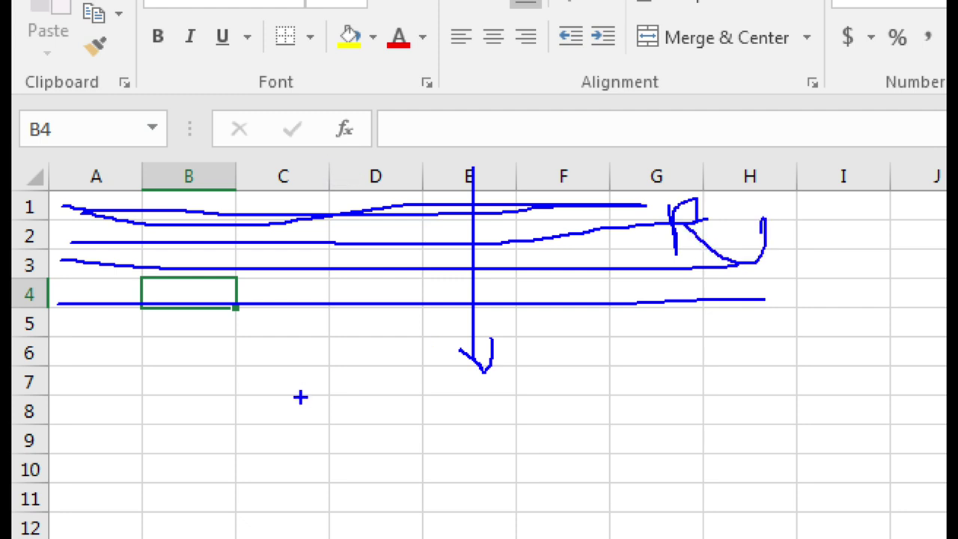
key("e")
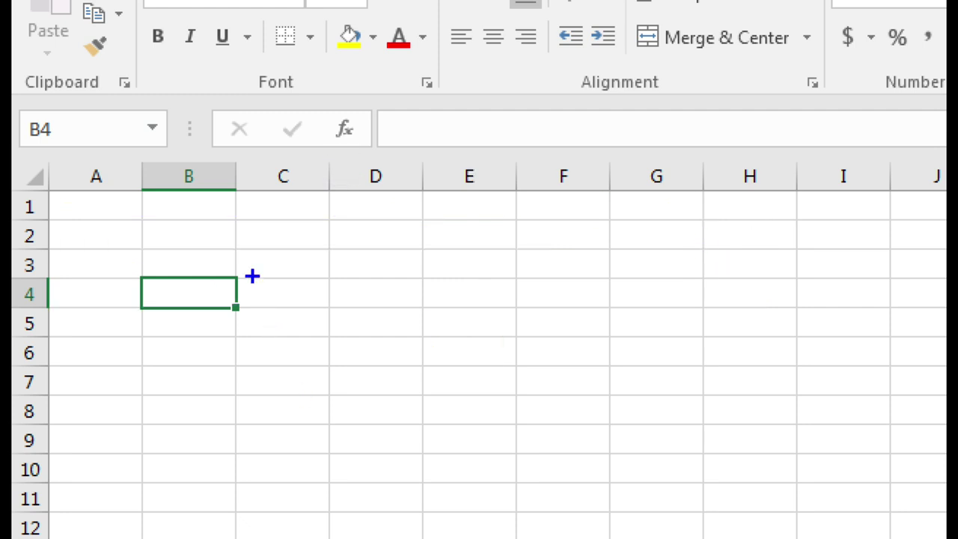
left_click(168, 174)
left_click_drag(329, 251, 424, 255)
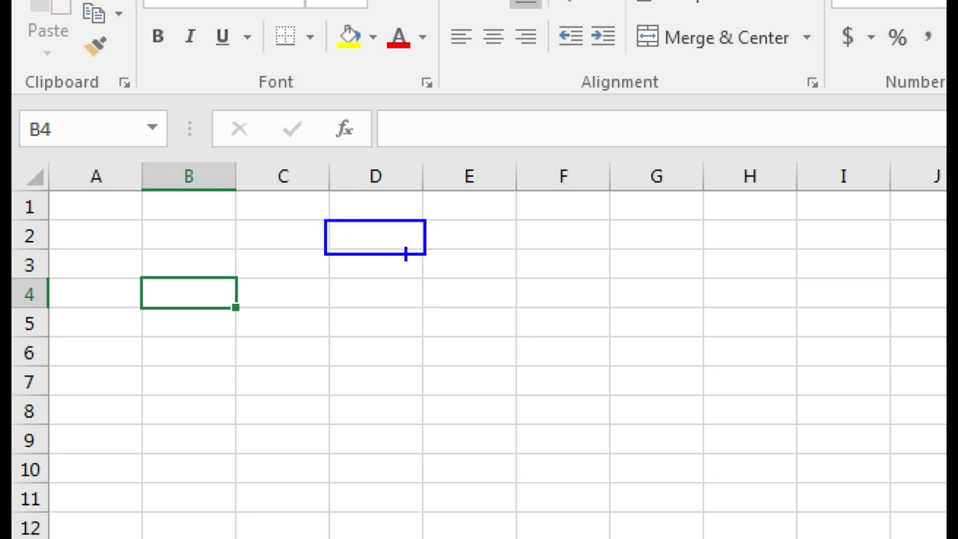
mouse_move(347, 238)
left_mouse_down()
mouse_move(430, 242)
mouse_move(459, 259)
mouse_move(491, 229)
mouse_move(530, 262)
left_mouse_up()
left_click_drag(412, 313, 610, 289)
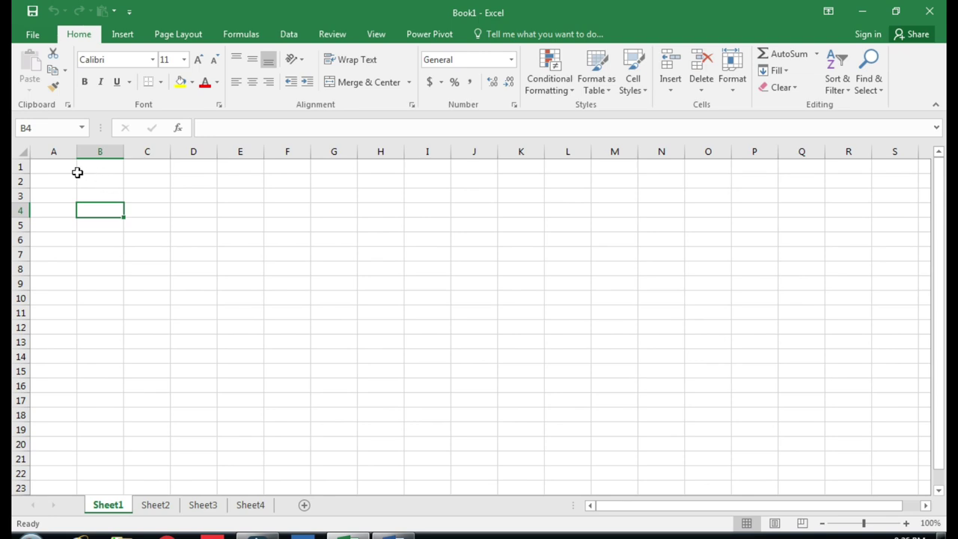
left_click(66, 165)
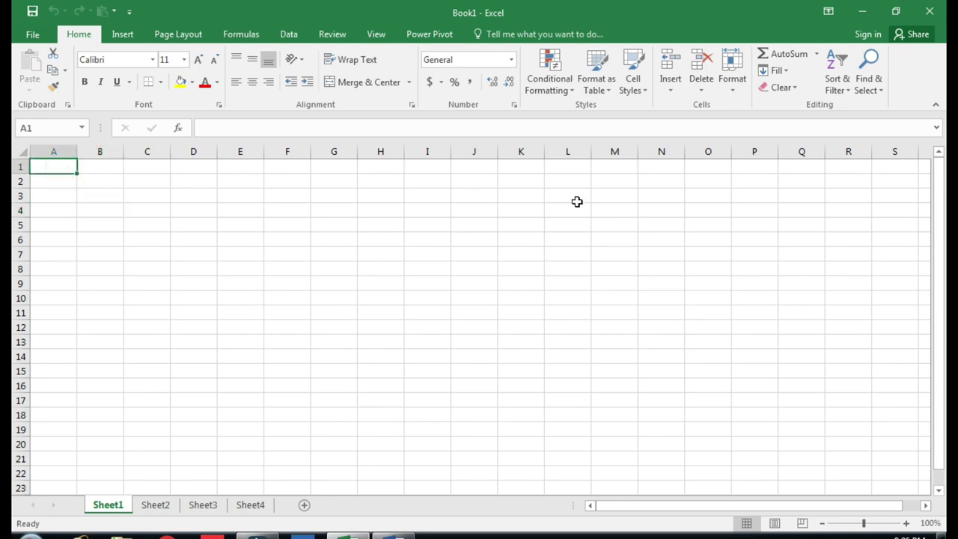
Step: Step along row 1, jump with Ctrl+Right to column XFD, then Ctrl+Home back to A1
key("Right")
key("Right")
key("Right")
key("Right")
key("Right")
key("Right")
key("Right")
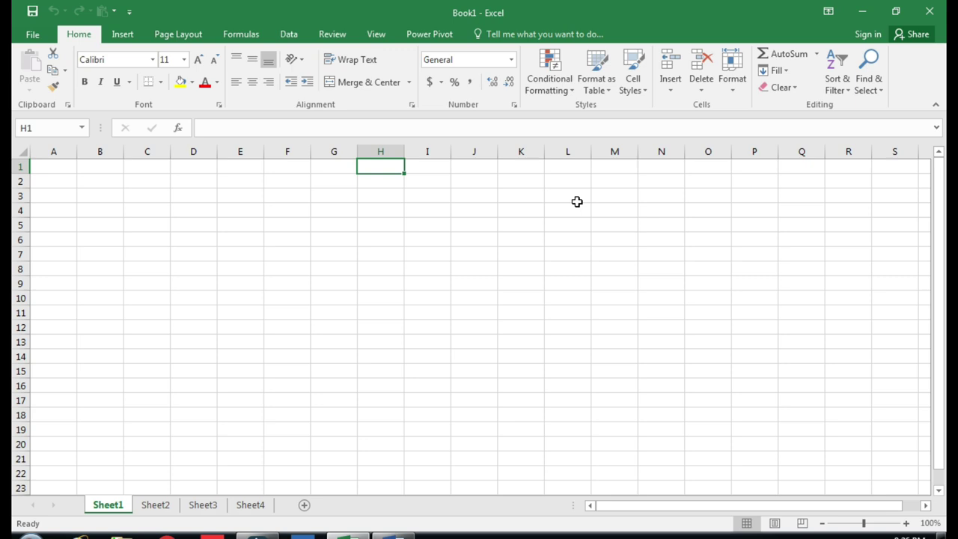
key("Right")
key("Right")
key("Right")
key("Right")
key("Right")
key("Right")
key("Right")
key("Right")
key("Right")
key("Right")
key("Right")
key("Right")
key("Right")
key("Right")
key("Right")
key("Right")
key("Right")
key("Right")
key("Right")
key("Right")
key("Left")
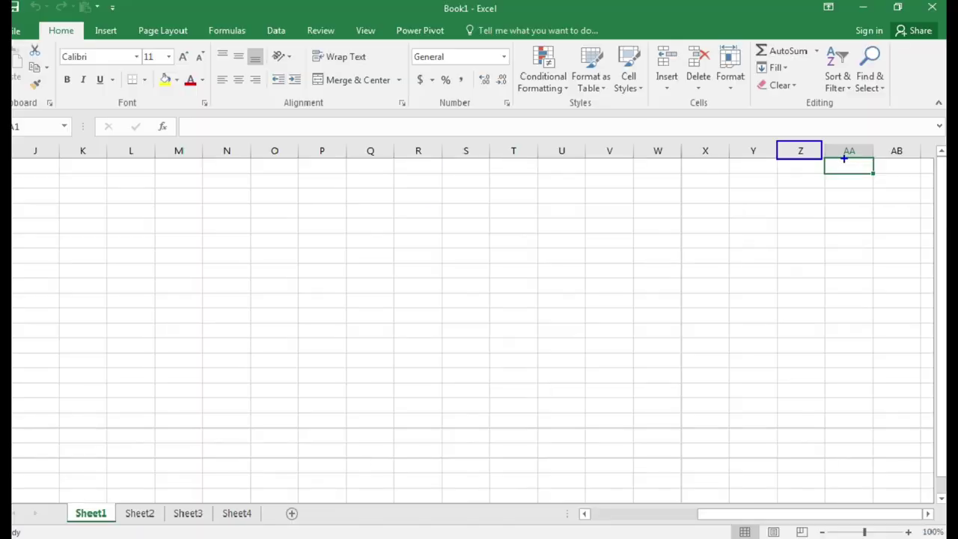
key("Right")
key("Right")
key("Right")
key("Right")
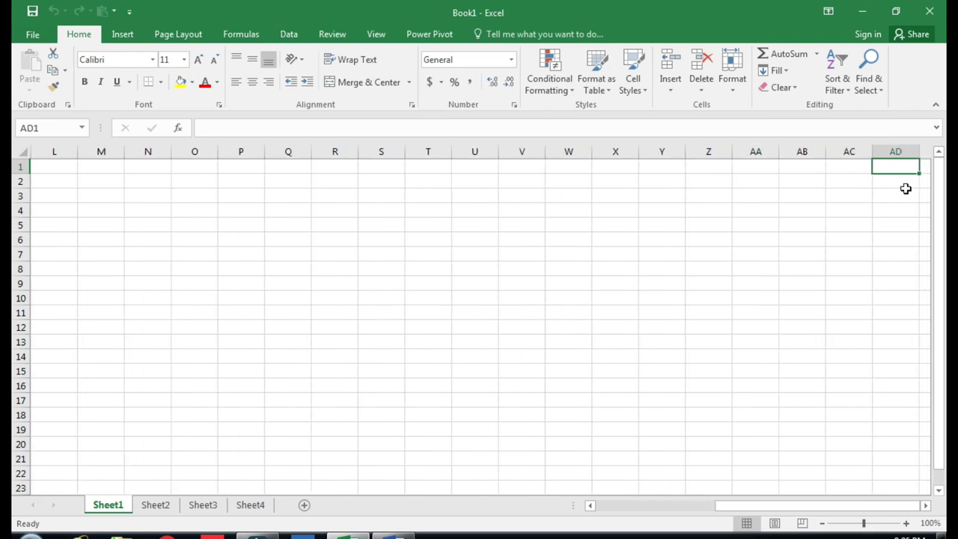
key("Right")
key("Right")
key("Right")
key("Right")
key("Right")
key("Right")
key("Right")
key("Right")
key("Right")
key("Right")
key("Right")
key("Right")
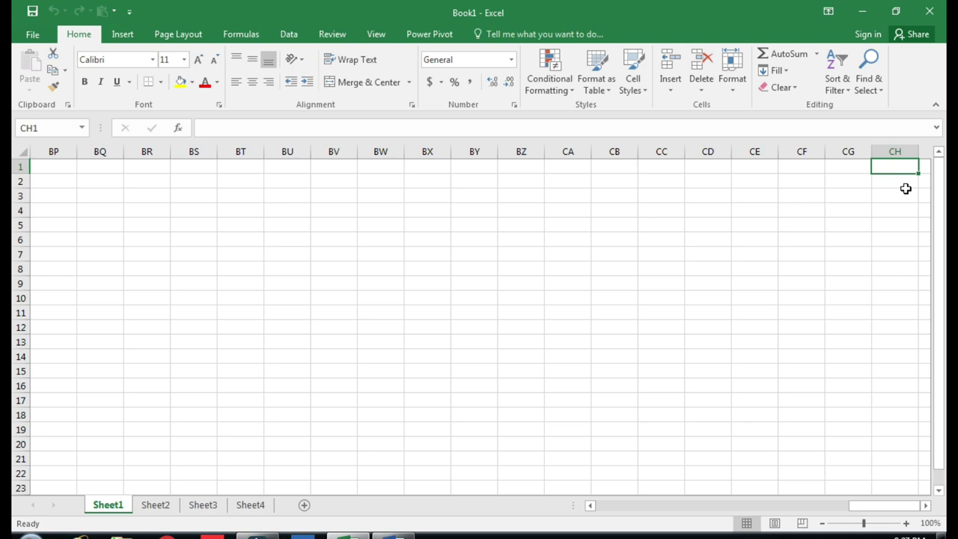
key("ctrl+Right")
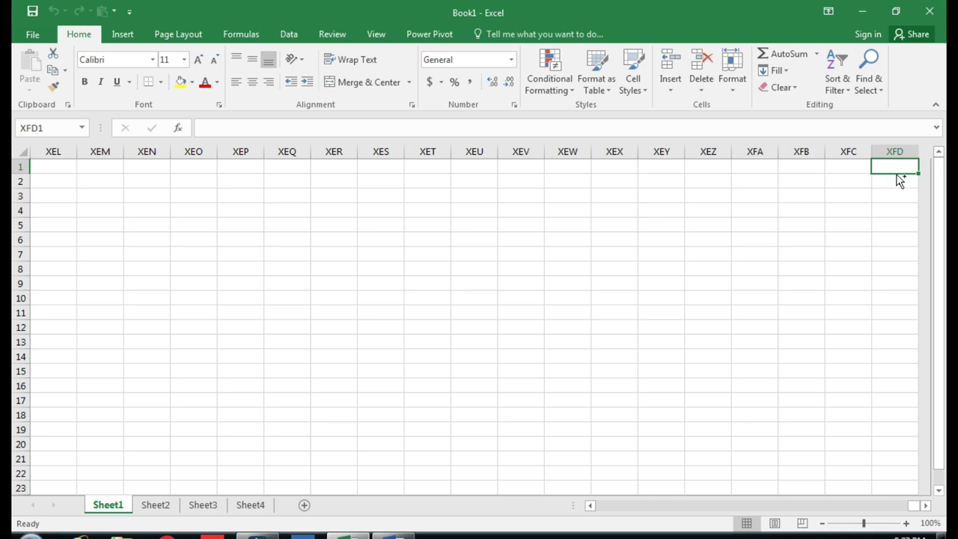
key("ctrl+Home")
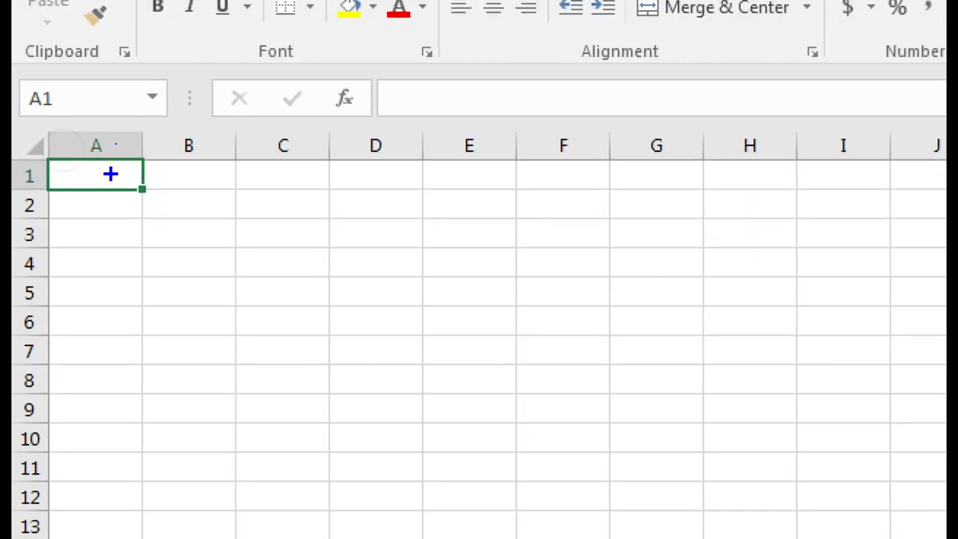
Step: Move down column A from A2, then jump with Ctrl+Down to row 1048576
left_click(61, 168)
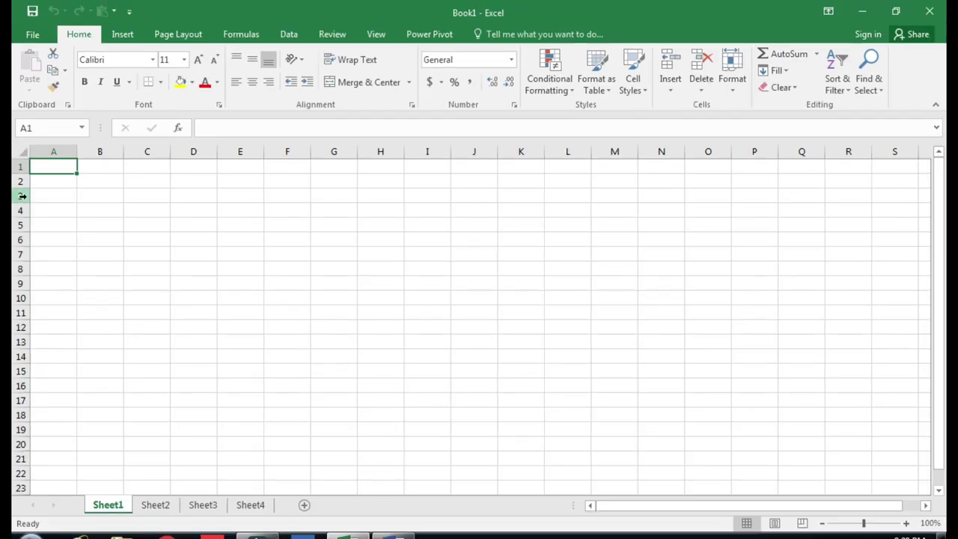
left_click(43, 182)
key("Down")
key("Down")
key("Down")
key("Down")
key("Down")
key("Down")
key("Down")
key("Down")
key("Down")
key("Down")
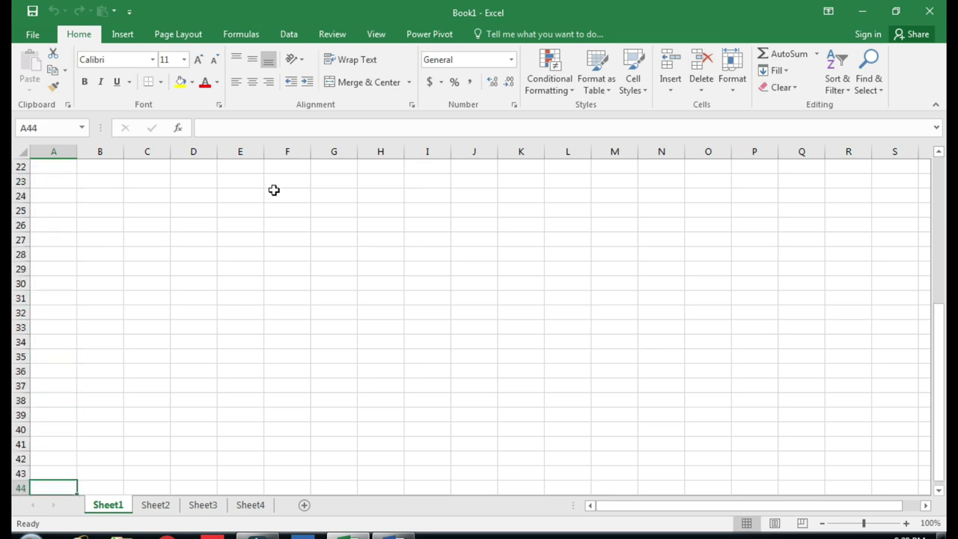
key("Down")
key("Down")
key("Down")
key("Down")
key("Down")
key("Down")
key("Down")
key("Down")
key("Down")
key("Down")
key("Down")
key("Down")
key("Down")
key("Down")
key("Down")
key("Down")
key("Down")
key("Down")
key("Down")
key("Down")
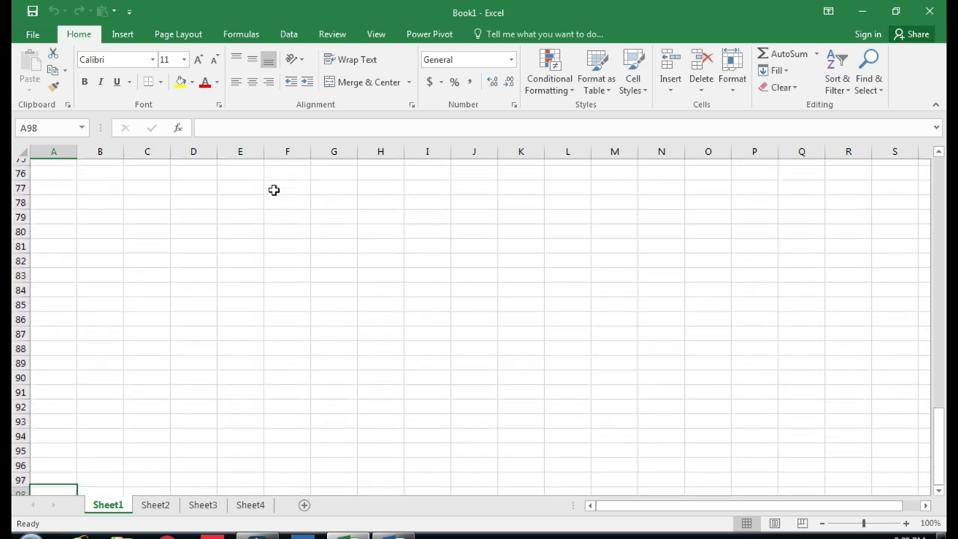
key("Down")
key("Down")
key("Down")
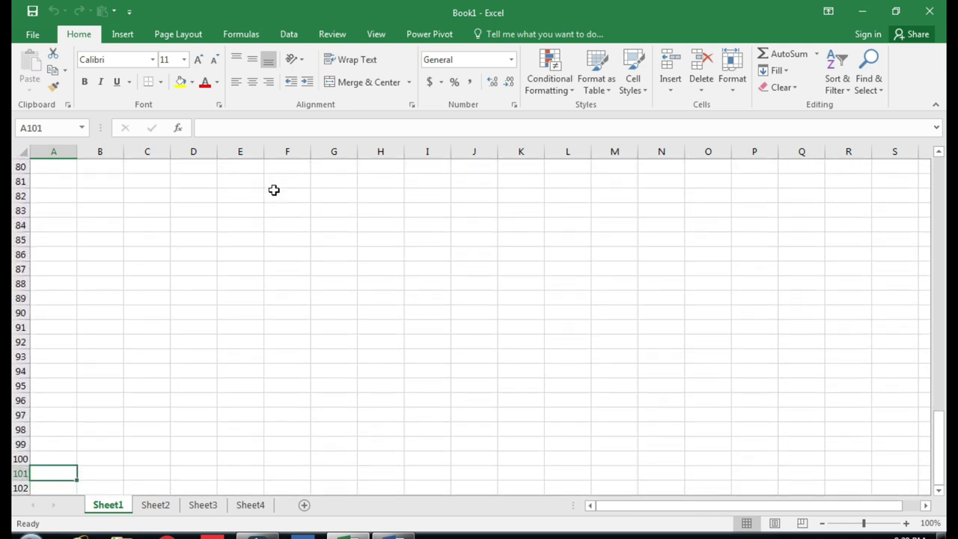
key("Down")
key("Down")
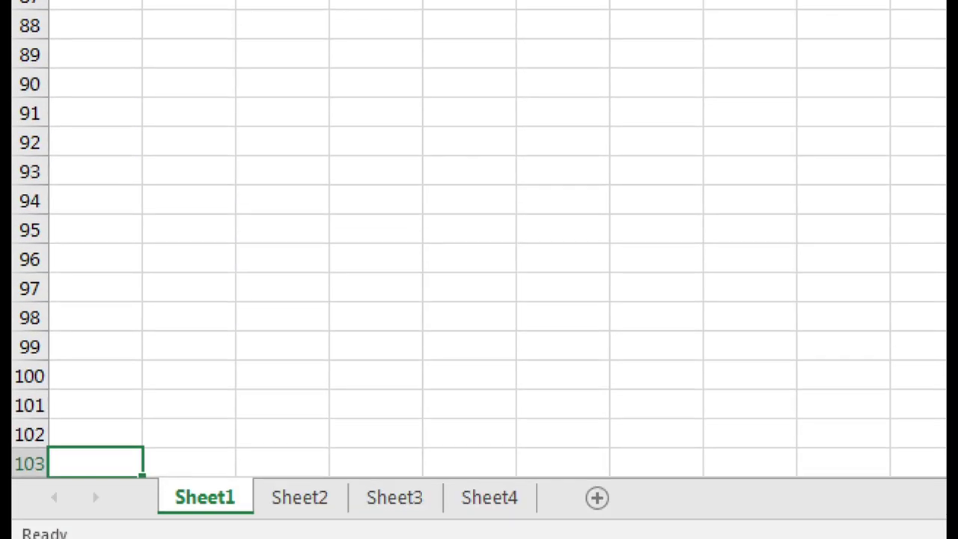
left_click(34, 501)
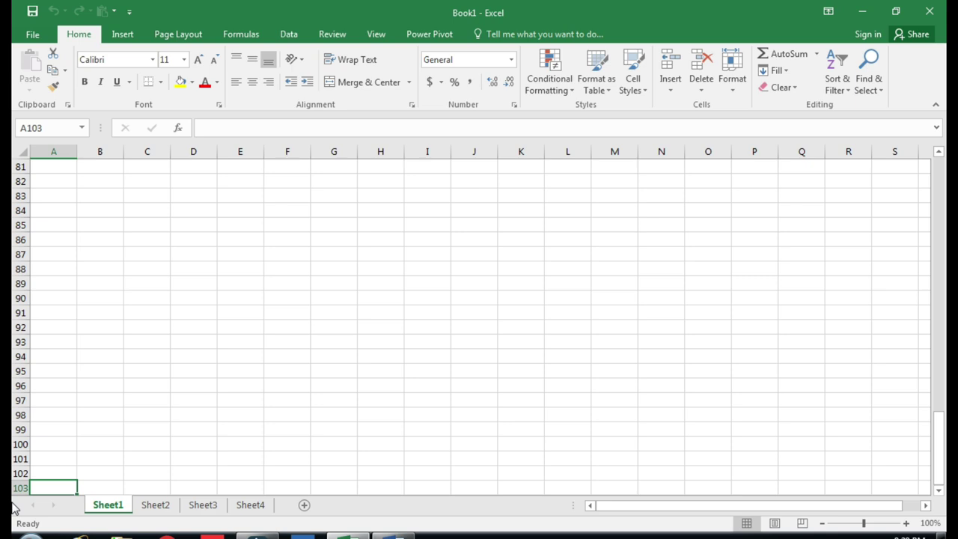
key("ctrl+Down")
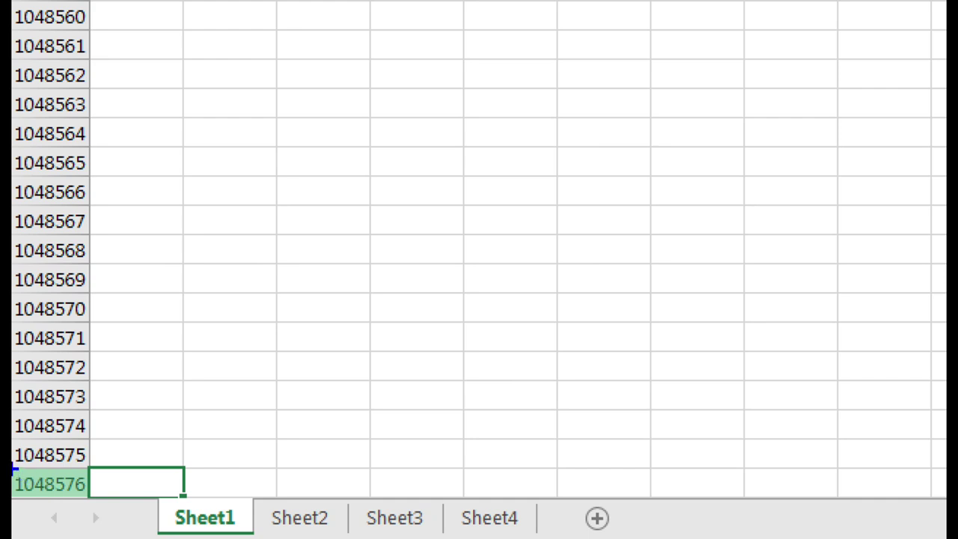
Step: Return to cell A1 with Ctrl+Home and select cell E4
left_click_drag(12, 469, 111, 511)
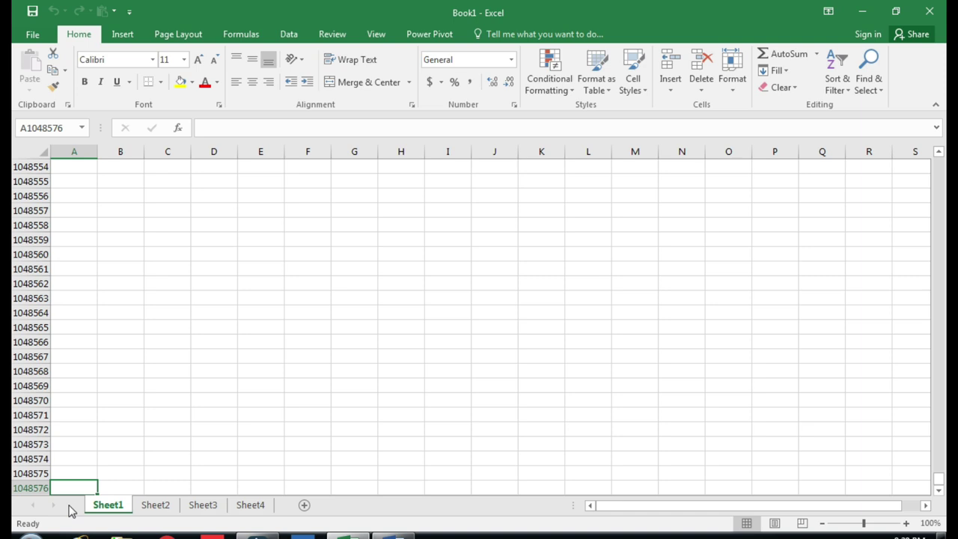
key("ctrl+Home")
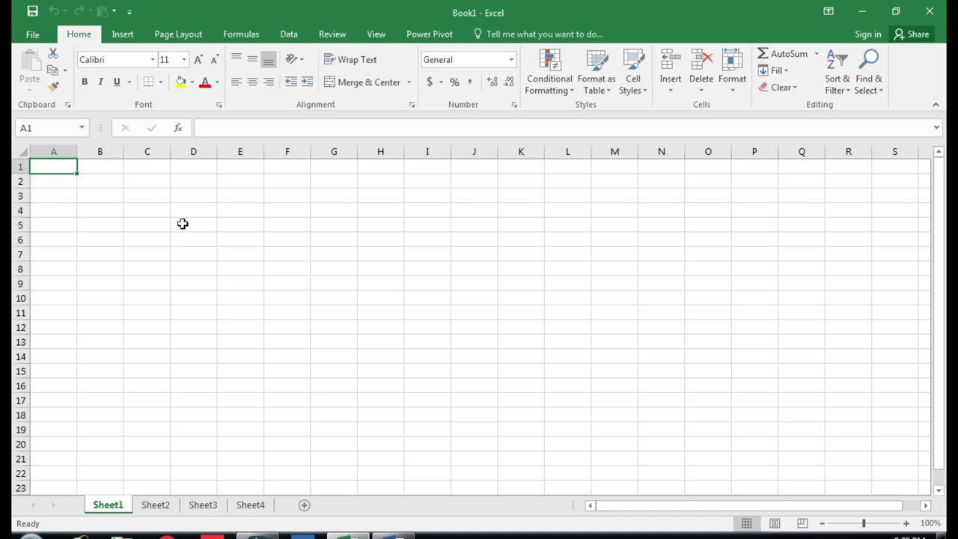
left_click(231, 209)
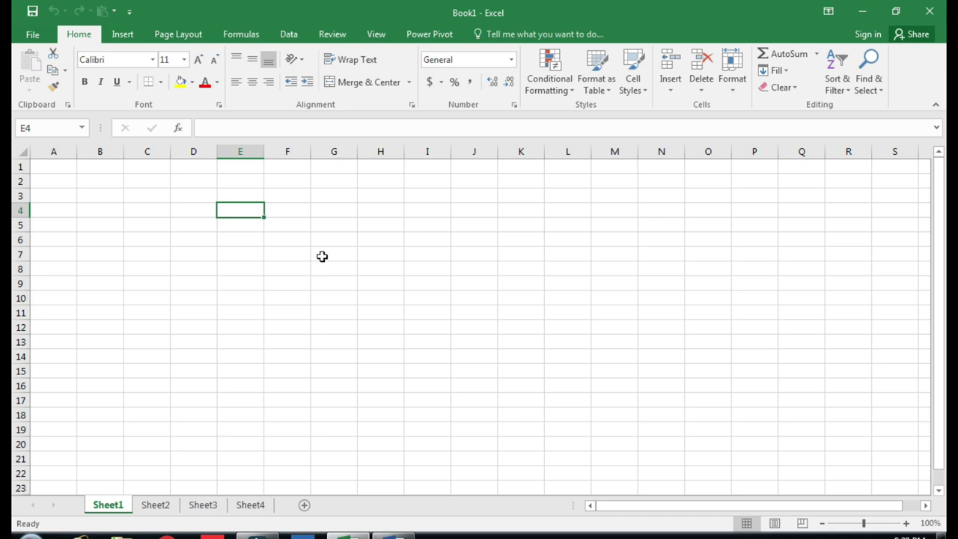
left_click(153, 199)
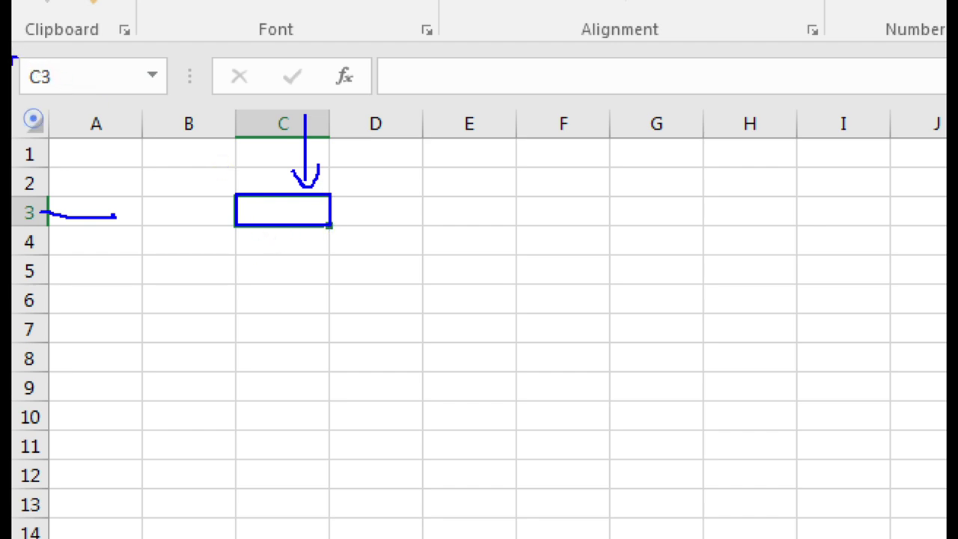
left_click_drag(15, 60, 54, 39)
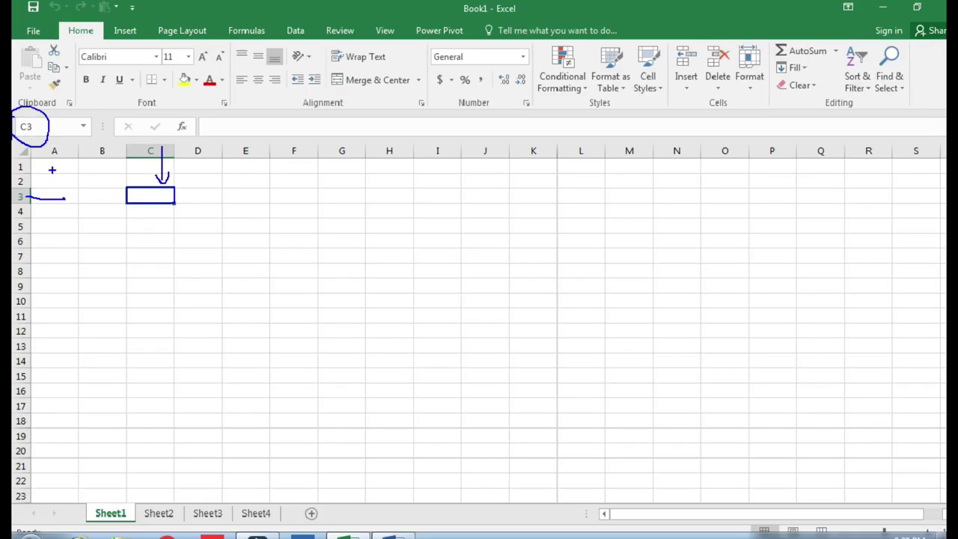
left_click(259, 224)
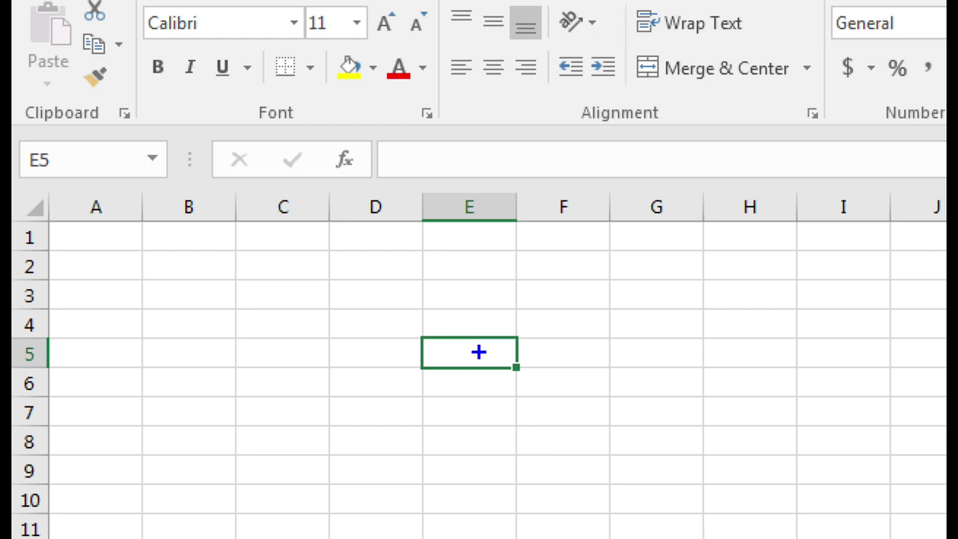
mouse_move(15, 135)
left_mouse_down()
mouse_move(47, 161)
mouse_move(96, 163)
left_mouse_up()
mouse_move(47, 351)
left_mouse_down()
mouse_move(361, 357)
mouse_move(334, 359)
left_mouse_up()
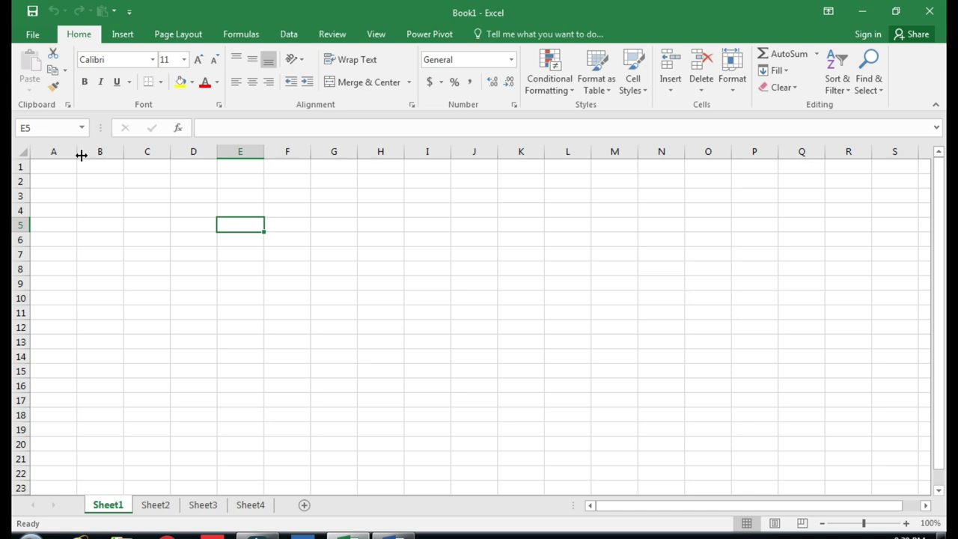
Step: Widen columns A and B by dragging their header borders
left_click_drag(77, 156, 118, 155)
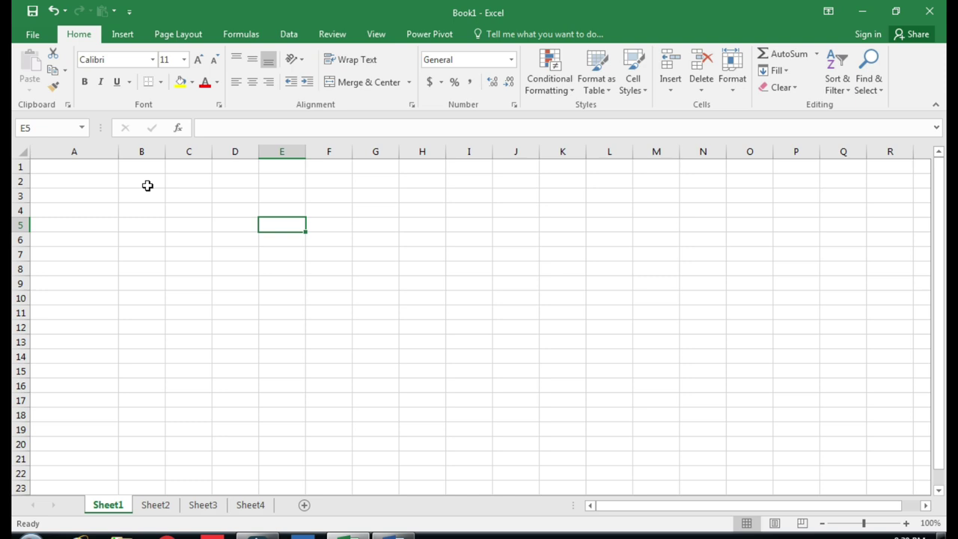
left_click_drag(165, 151, 209, 153)
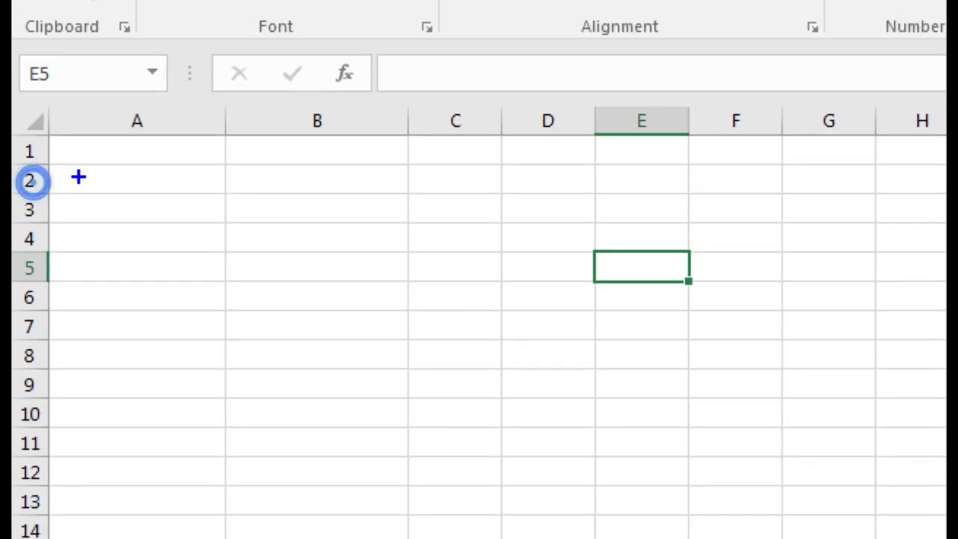
mouse_move(84, 161)
left_mouse_down()
mouse_move(97, 160)
mouse_move(101, 188)
mouse_move(132, 182)
mouse_move(142, 192)
left_mouse_up()
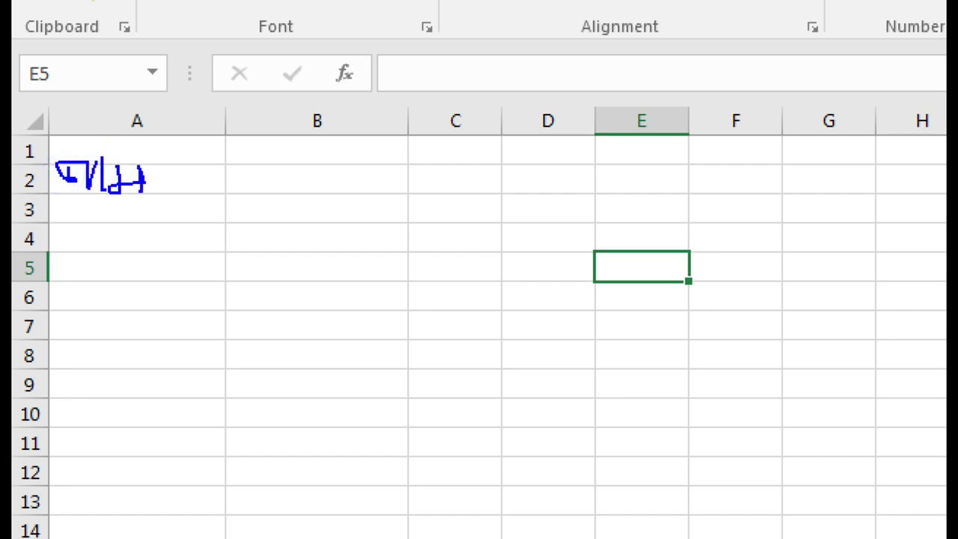
mouse_move(239, 196)
left_mouse_down()
mouse_move(247, 148)
mouse_move(269, 191)
left_mouse_up()
left_click_drag(278, 175, 279, 194)
left_click_drag(271, 182, 289, 181)
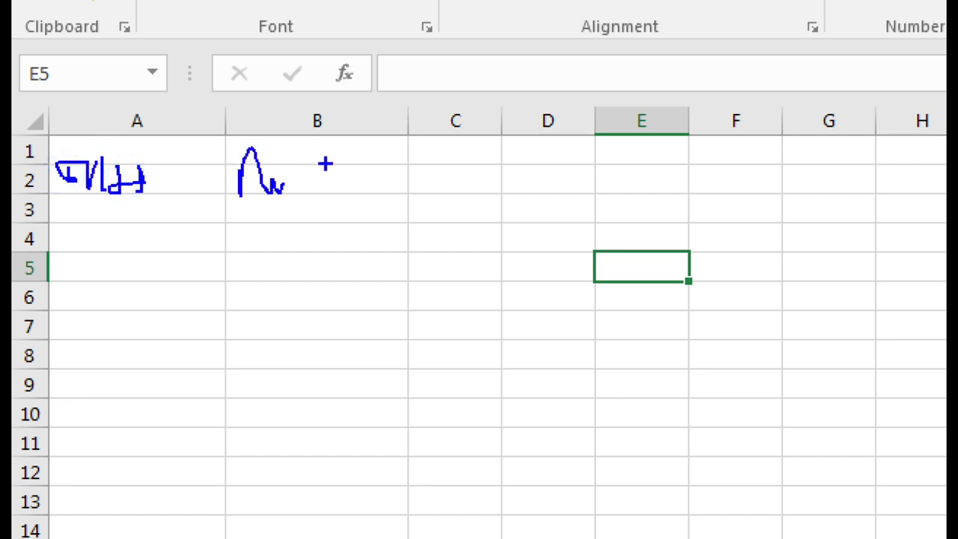
mouse_move(421, 166)
left_mouse_down()
mouse_move(419, 189)
mouse_move(446, 187)
left_mouse_up()
left_click_drag(510, 173, 524, 221)
mouse_move(519, 180)
left_mouse_down()
mouse_move(532, 173)
mouse_move(573, 186)
mouse_move(654, 173)
left_mouse_up()
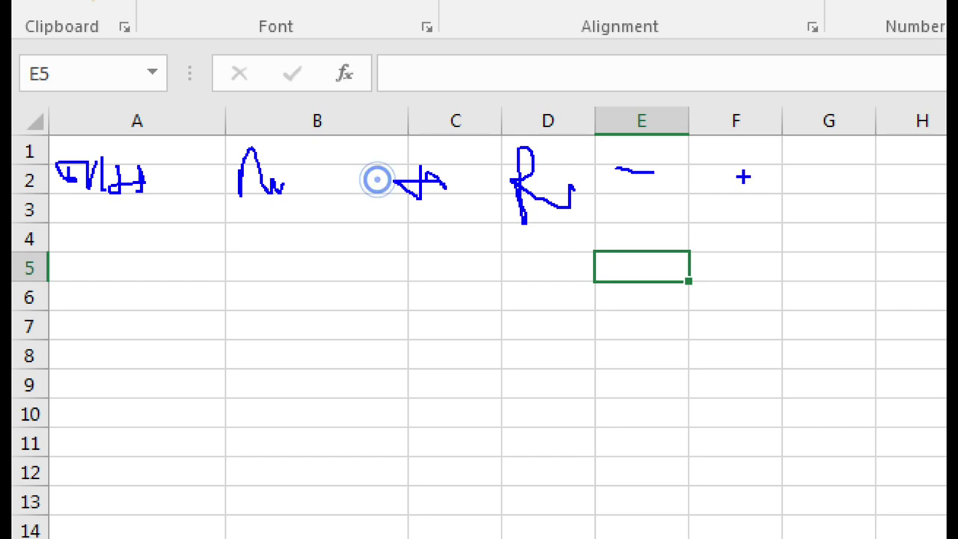
key("Escape")
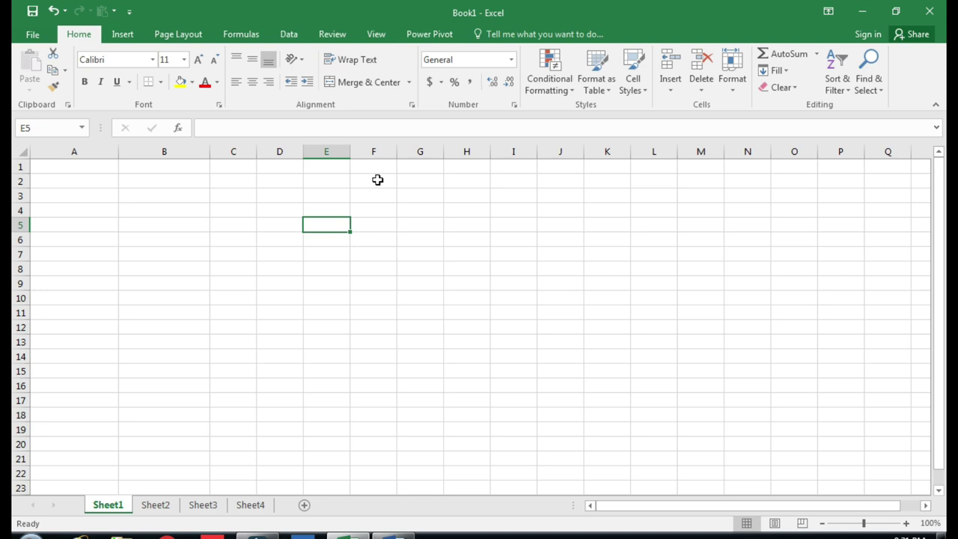
Step: Widen columns E, D and C, then make column A the widest and fine-tune B and C
left_click_drag(351, 152, 412, 153)
left_click_drag(303, 152, 381, 154)
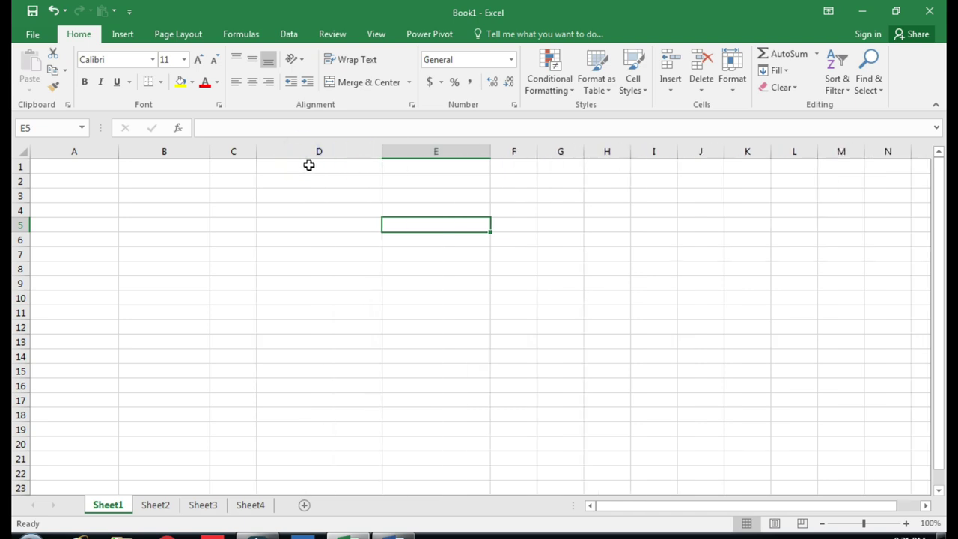
left_click_drag(256, 154, 289, 157)
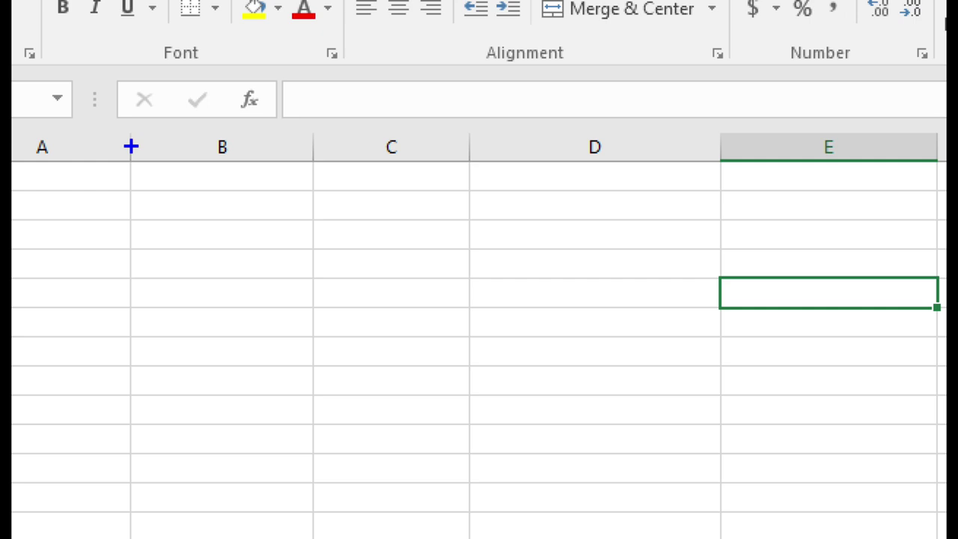
left_click(129, 148)
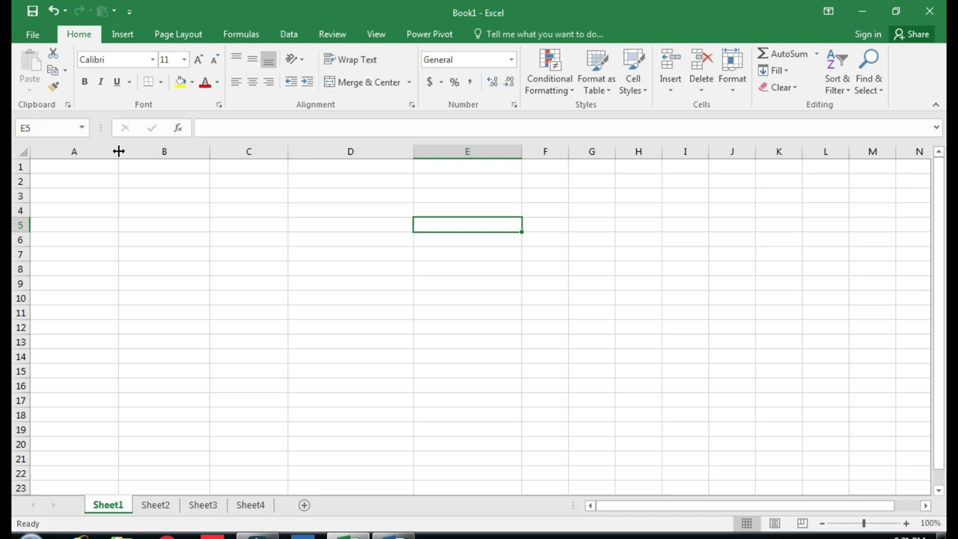
mouse_move(118, 151)
left_mouse_down()
mouse_move(294, 162)
mouse_move(43, 158)
mouse_move(189, 166)
left_mouse_up()
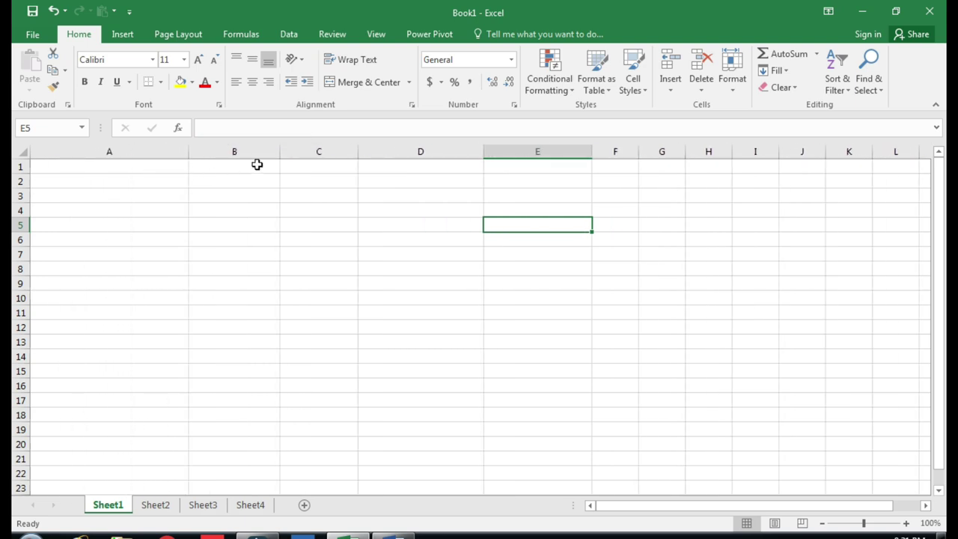
mouse_move(280, 153)
left_mouse_down()
mouse_move(317, 154)
mouse_move(215, 155)
mouse_move(346, 158)
mouse_move(263, 156)
left_mouse_up()
mouse_move(343, 155)
left_mouse_down()
mouse_move(419, 156)
mouse_move(345, 155)
left_mouse_up()
left_click(423, 151)
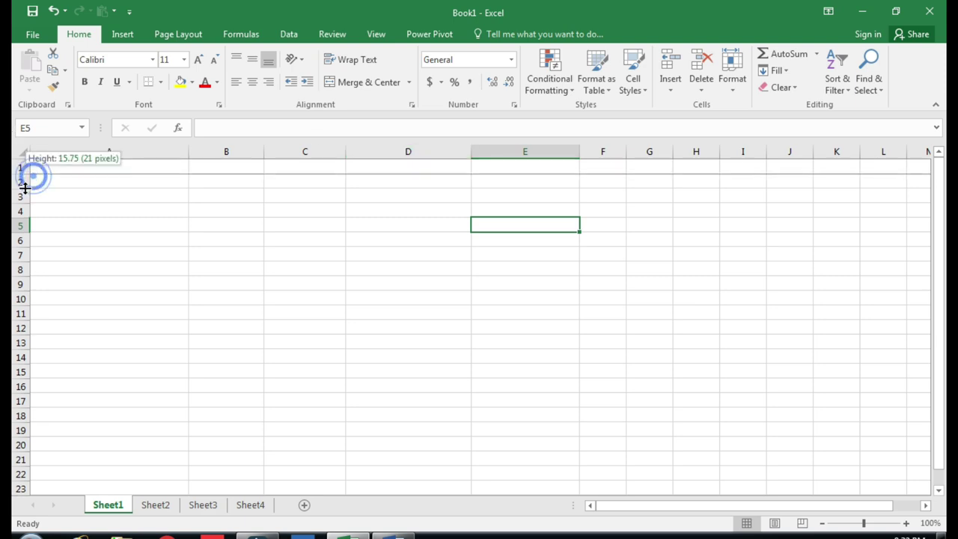
Step: Make rows 1–3 taller and widen column B slightly
left_click_drag(25, 174, 25, 280)
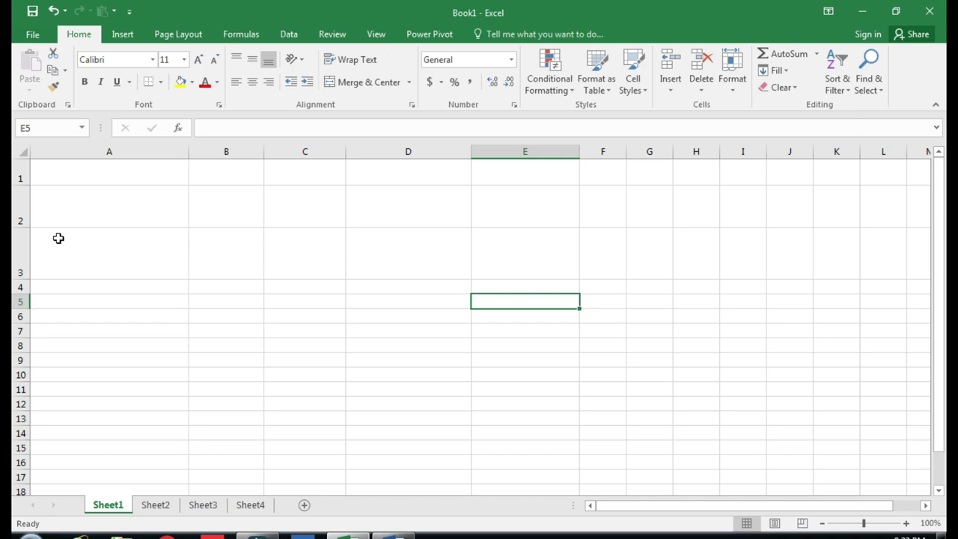
scroll(89, 345, "down", 3)
scroll(153, 292, "up", 3)
left_click(530, 252)
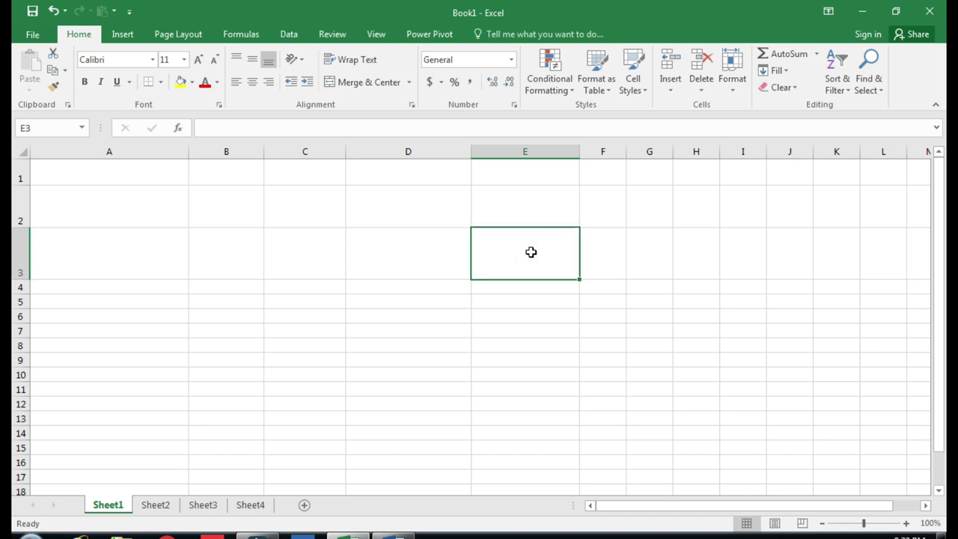
left_click(115, 257)
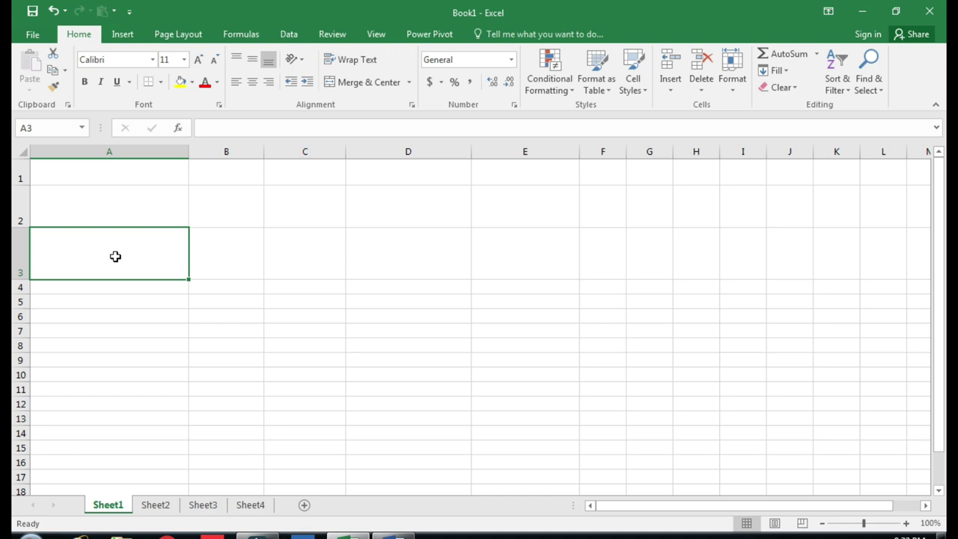
left_click_drag(264, 151, 274, 151)
Step: Switch to the Word document and scroll through its sample text
left_click(404, 531)
scroll(389, 352, "down", 5)
scroll(390, 352, "down", 5)
scroll(389, 352, "up", 5)
scroll(388, 352, "up", 5)
scroll(388, 352, "up", 5)
scroll(388, 351, "up", 5)
scroll(388, 351, "up", 4)
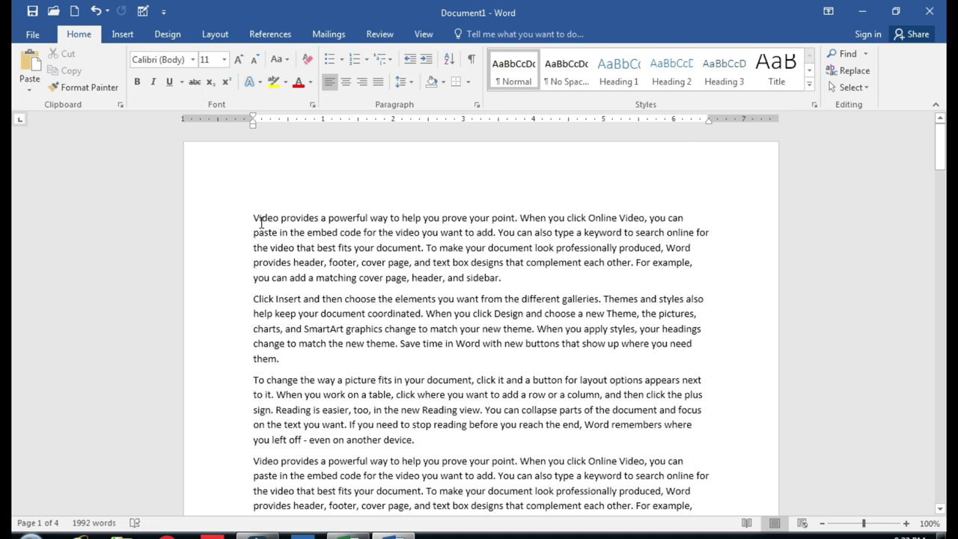
Step: Select all the sample text in Word and delete it
mouse_move(255, 218)
left_mouse_down()
mouse_move(650, 490)
mouse_move(19, 506)
left_mouse_up()
scroll(649, 485, "down", 5)
scroll(650, 485, "down", 10)
key("ctrl+a")
key("Delete")
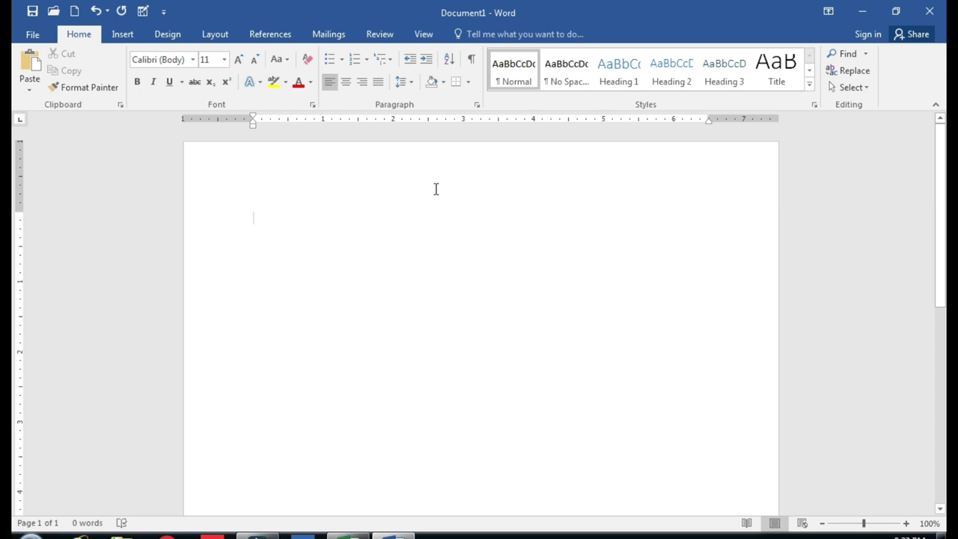
Step: Type 'kasdi f;aksjd fkjh' as test text, erase it, and return to Excel
type("kasdi f;aksjd fkjh")
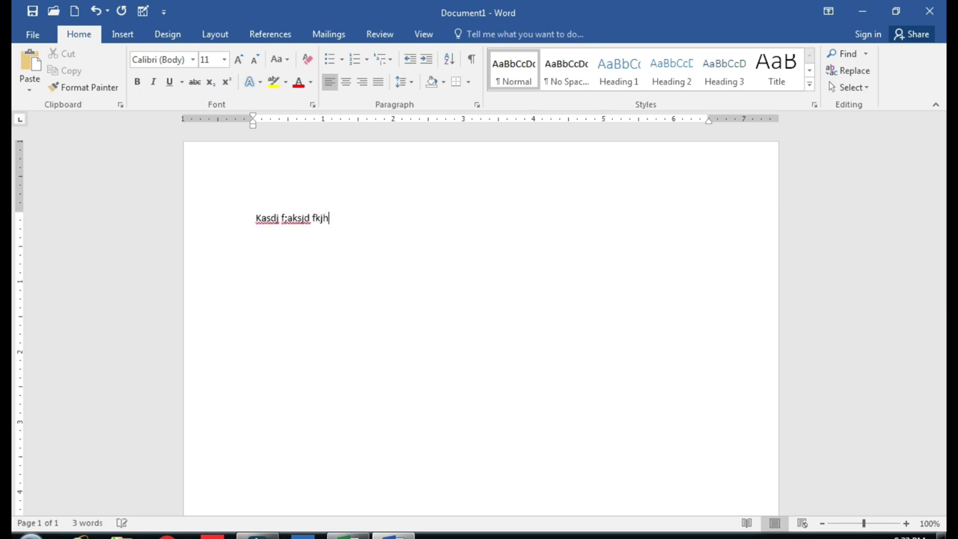
key("BackSpace")
key("BackSpace")
key("BackSpace")
key("BackSpace")
key("BackSpace")
key("BackSpace")
key("BackSpace")
key("BackSpace")
key("BackSpace")
key("BackSpace")
key("BackSpace")
key("BackSpace")
key("BackSpace")
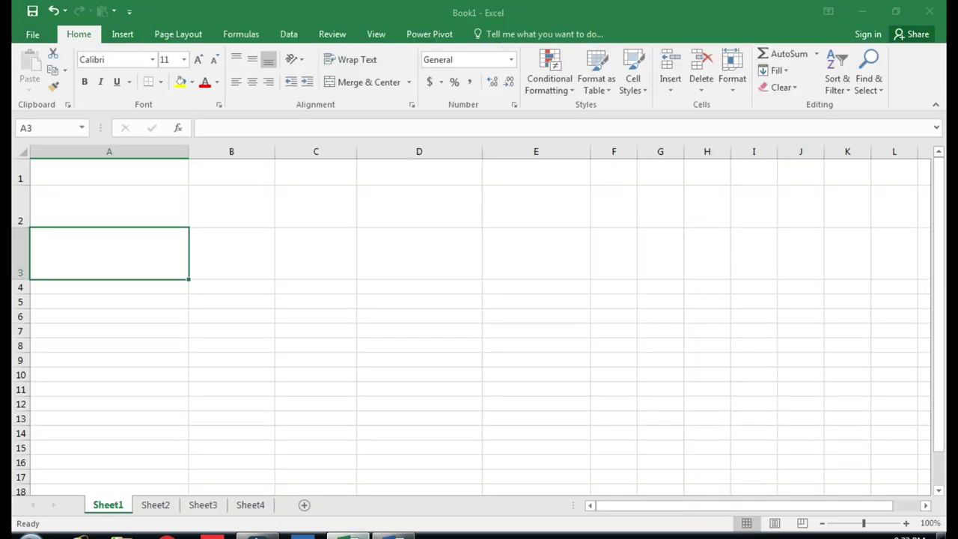
left_click(348, 533)
Step: Narrow column A slightly and shrink the tall rows 2 and 3 back to normal height
left_click(156, 204)
left_click_drag(190, 151, 173, 153)
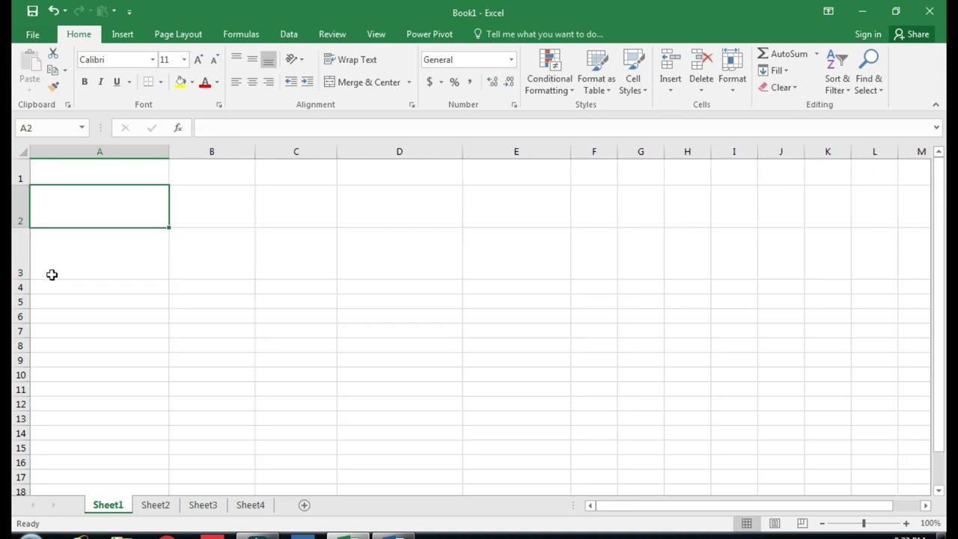
left_click_drag(23, 280, 25, 174)
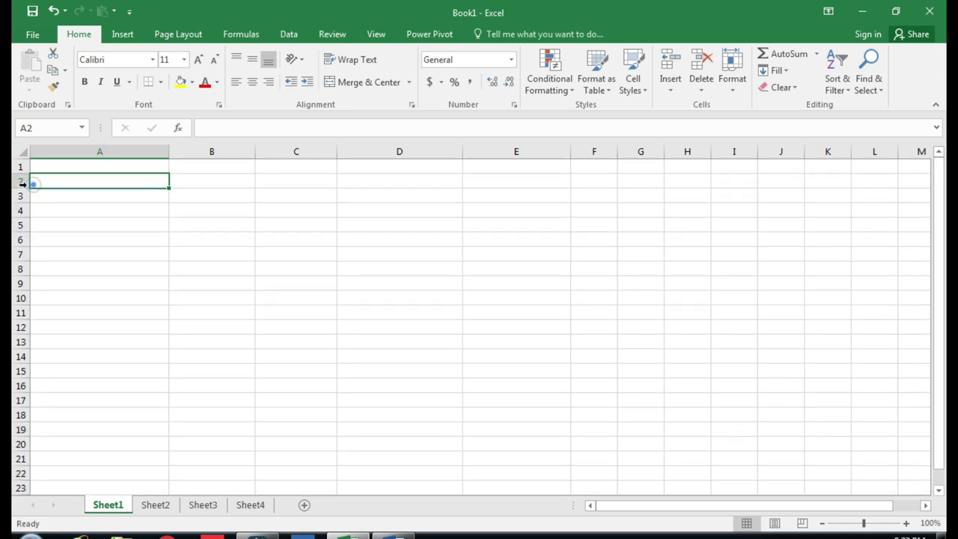
left_click(110, 199)
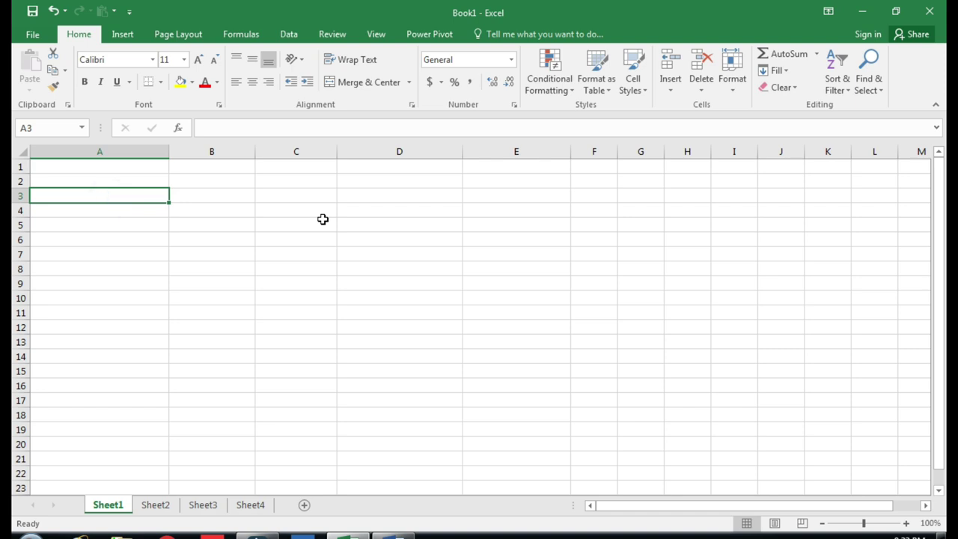
key("Up")
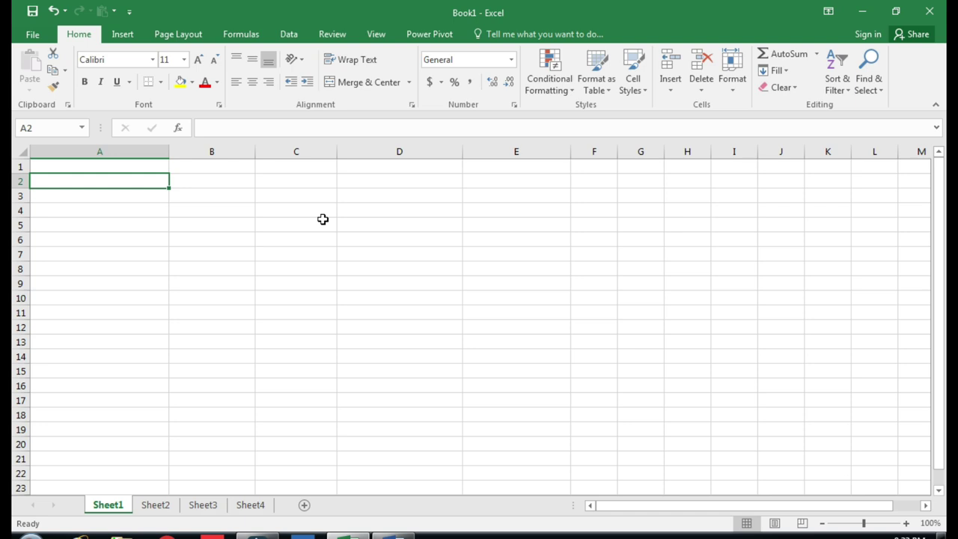
key("Down")
key("Down")
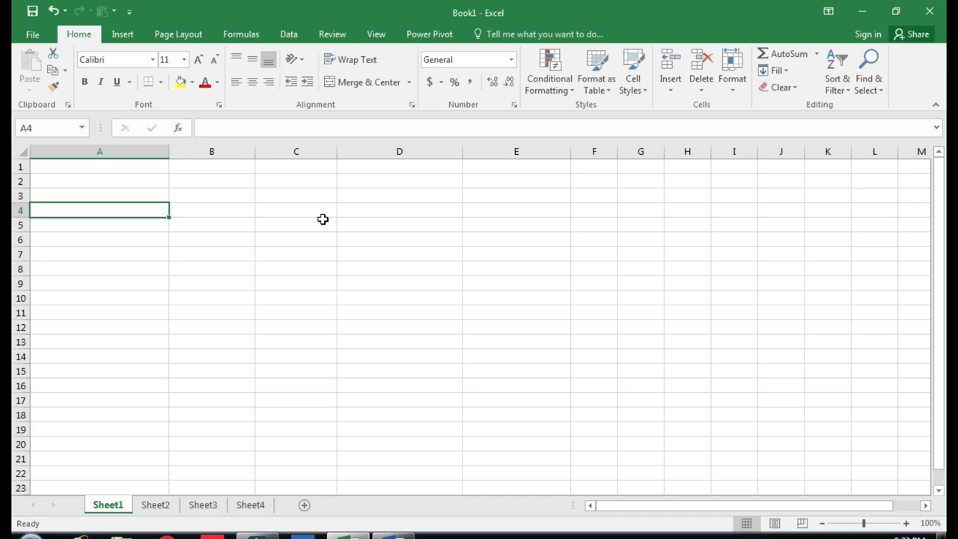
Step: Enter headers STUDENT NAME, FATHER NAME, ADHAR CARD NO, MOBILE, ADDRESS in cells A1–E1
key("Up")
key("Up")
key("Up")
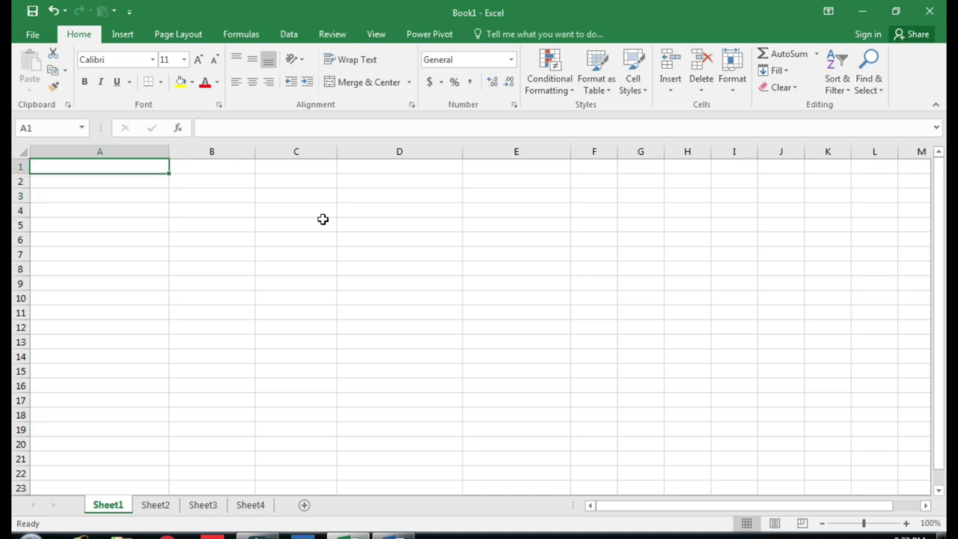
type("STUDENT NAME")
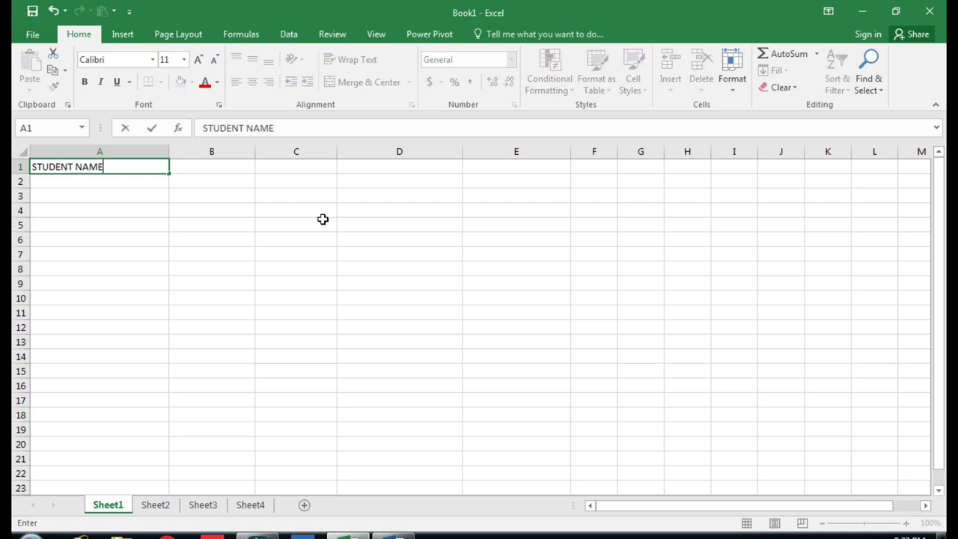
key("Tab")
type("FATHER NAME")
key("Tab")
type("ADHAR CARD NO")
key("Tab")
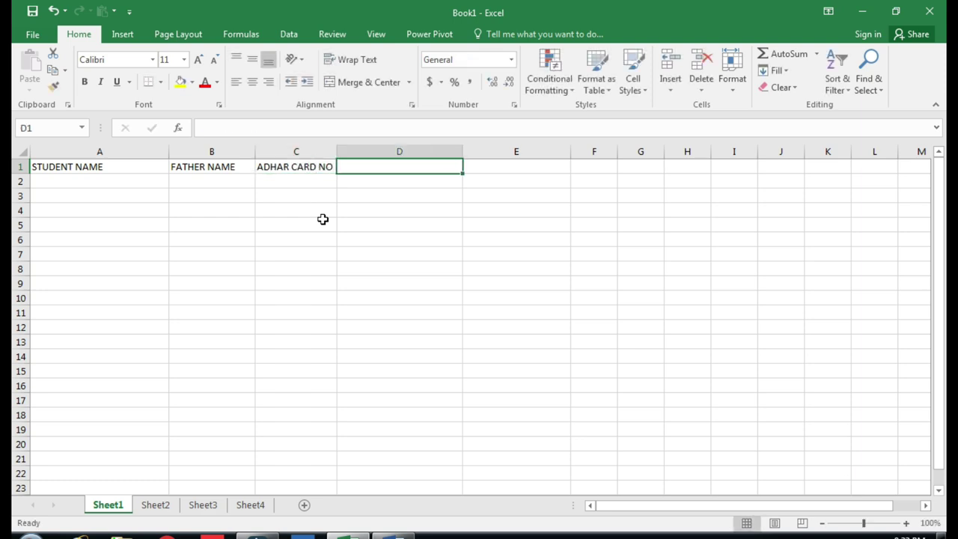
type("MOBILE")
key("Tab")
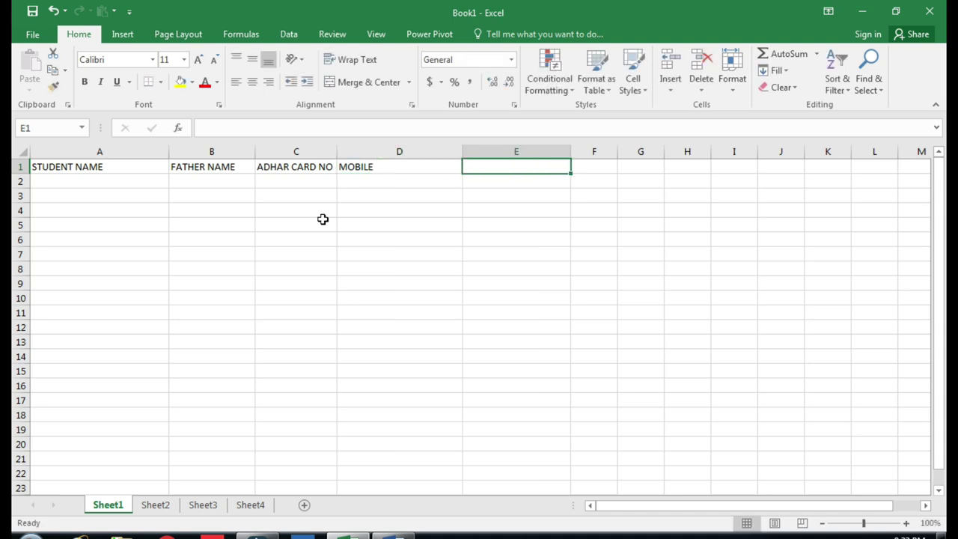
type("ADDRESS")
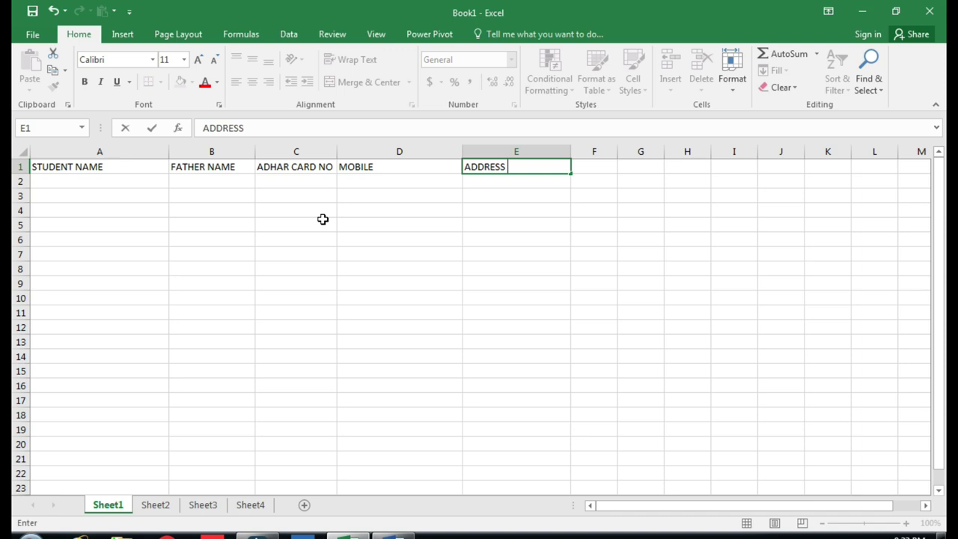
key("Return")
key("Up")
key("Right")
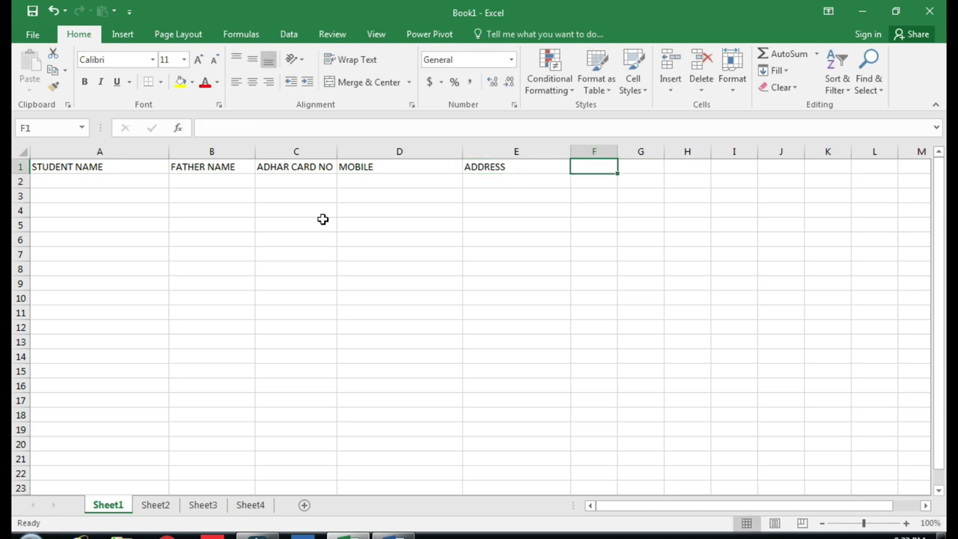
Step: Widen column F slightly to about 9.86, then select A2 for the first data row
left_click_drag(618, 152, 635, 152)
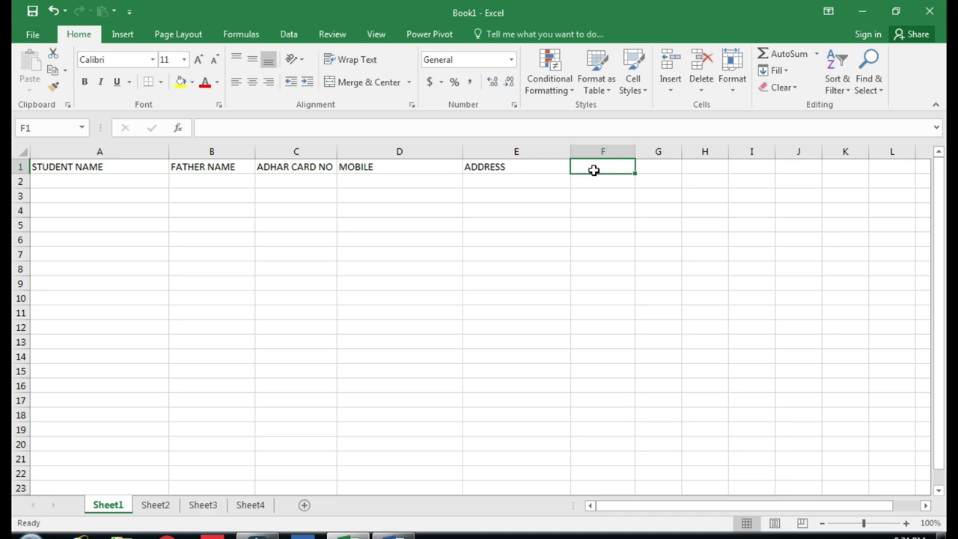
left_click(356, 212)
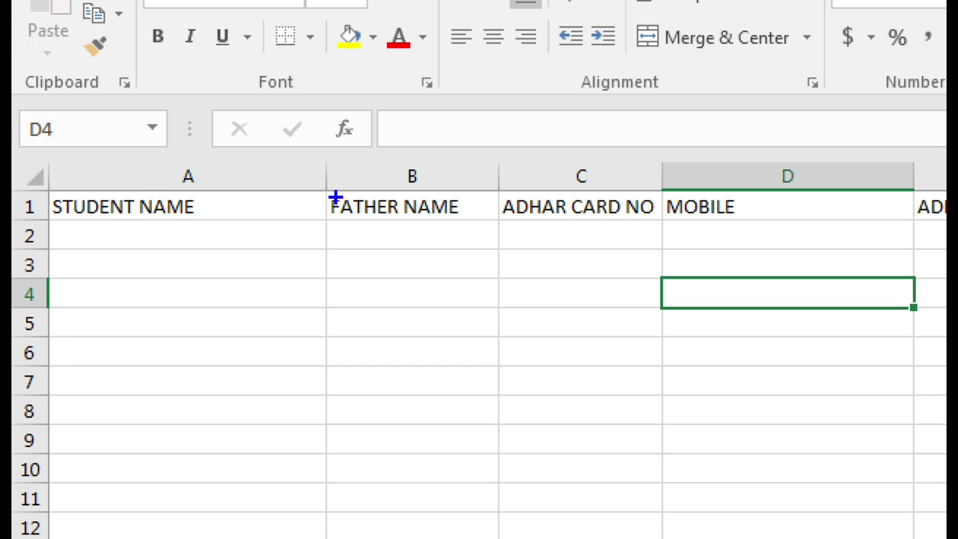
left_click_drag(197, 191, 326, 221)
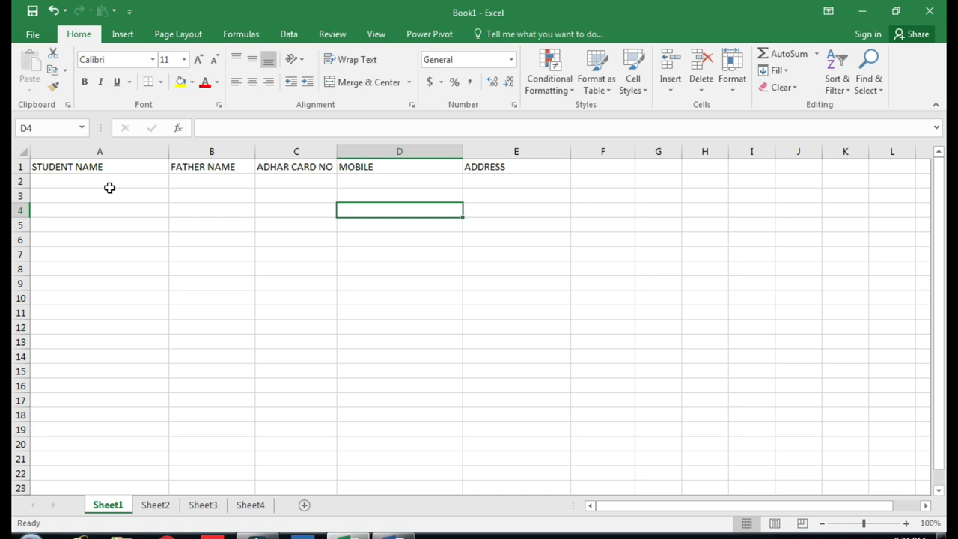
left_click(95, 180)
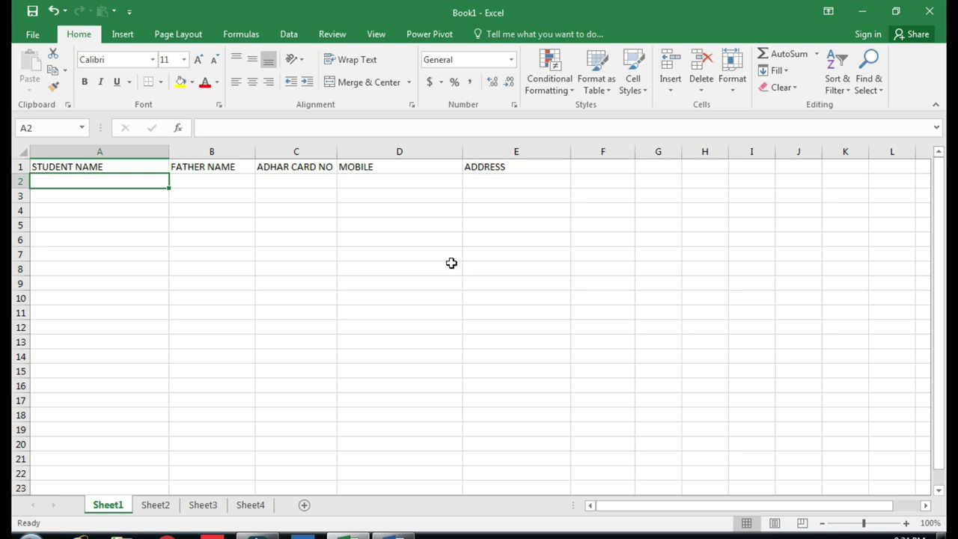
Step: Enter the student's name in A2 and the father's name in B2
key("Tab")
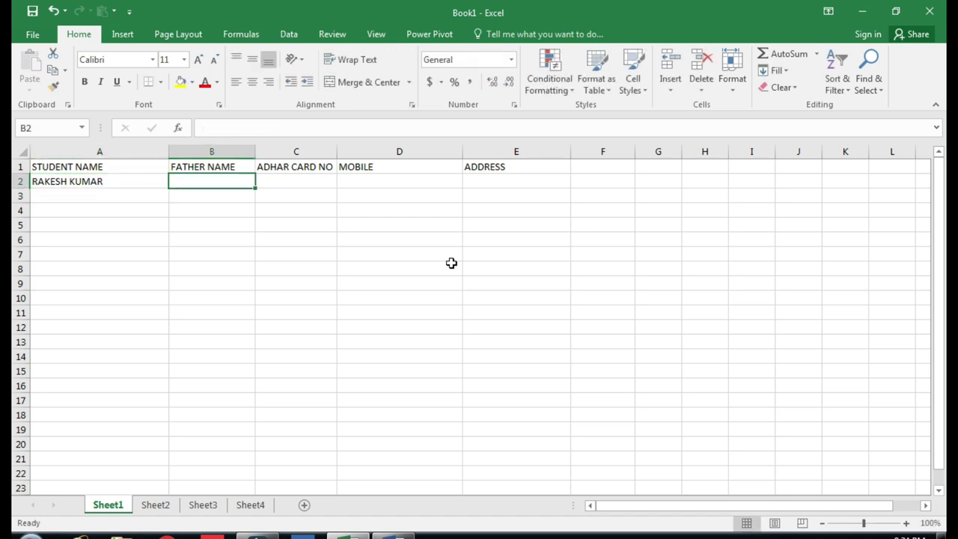
type("A")
key("BackSpace")
key("Tab")
Step: Type the student's Aadhaar card number into C2, correcting digits before confirming
type("1254")
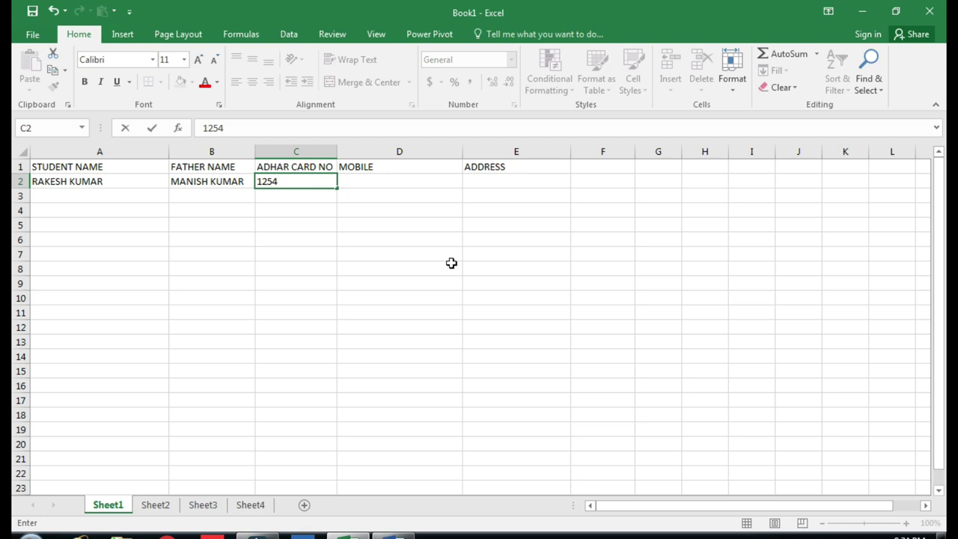
key("Escape")
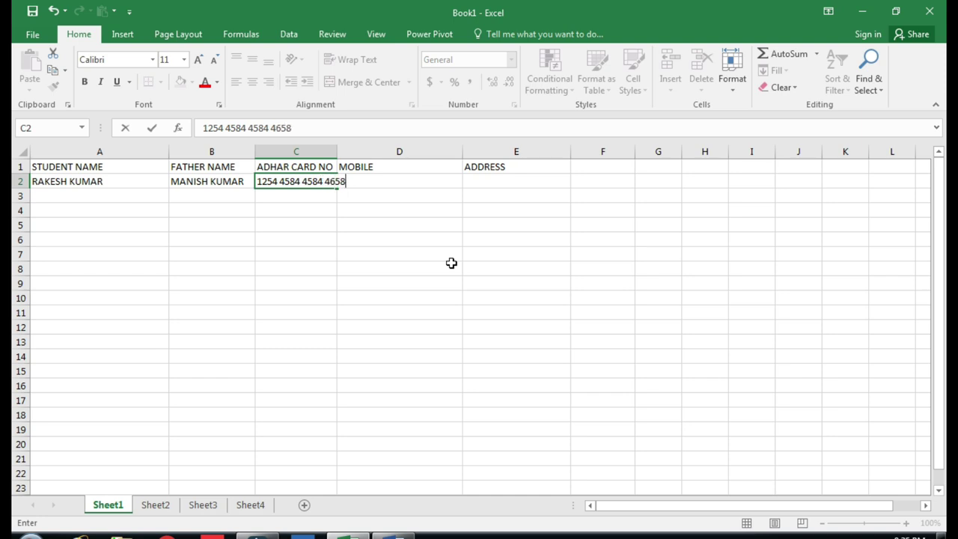
key("Return")
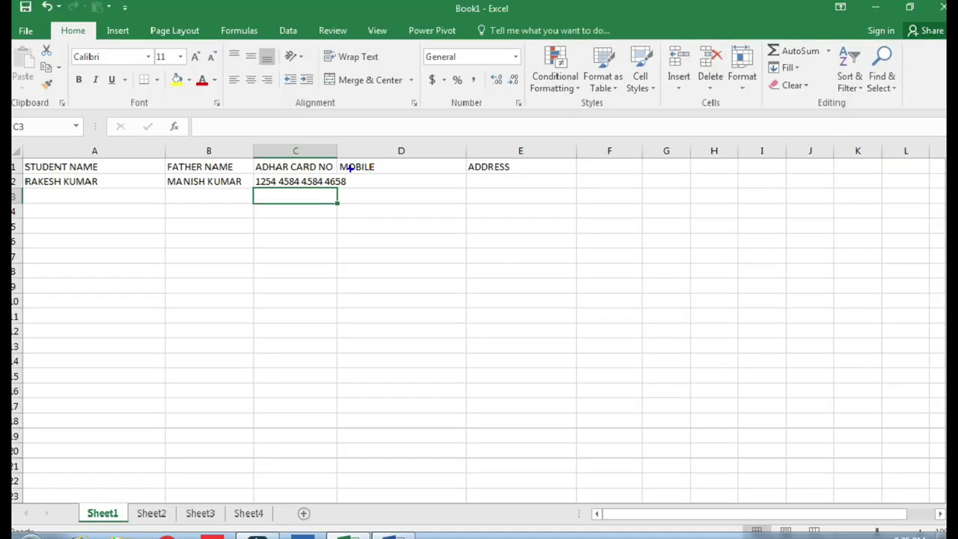
Step: Widen column C so the card number fits
left_click_drag(338, 153, 377, 153)
left_click(353, 153)
left_click(337, 180)
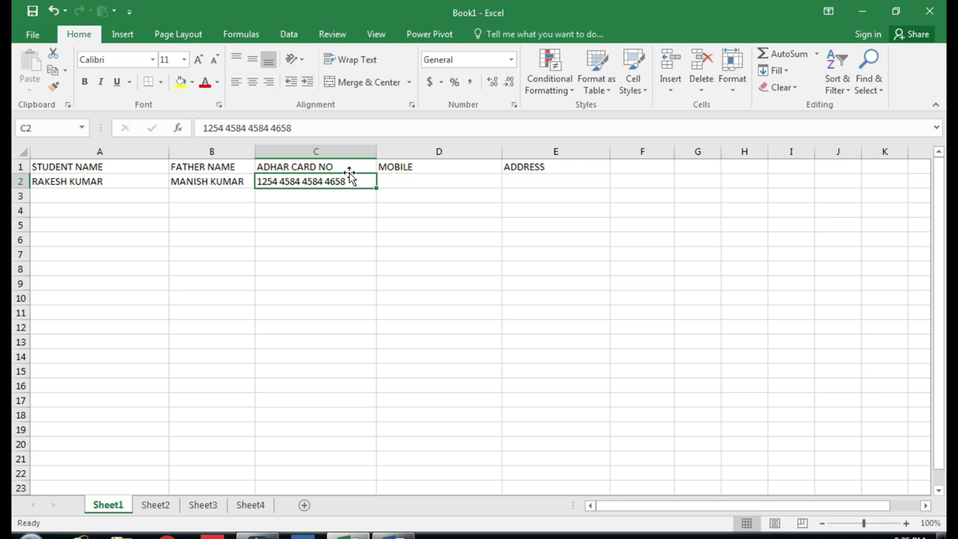
Step: Enter the student's mobile number in D2 and address in E2
left_click(436, 179)
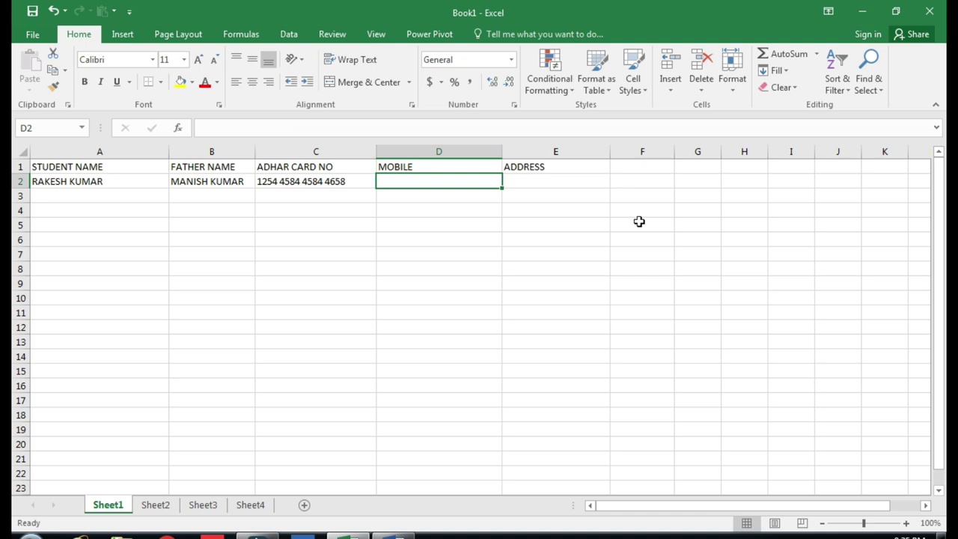
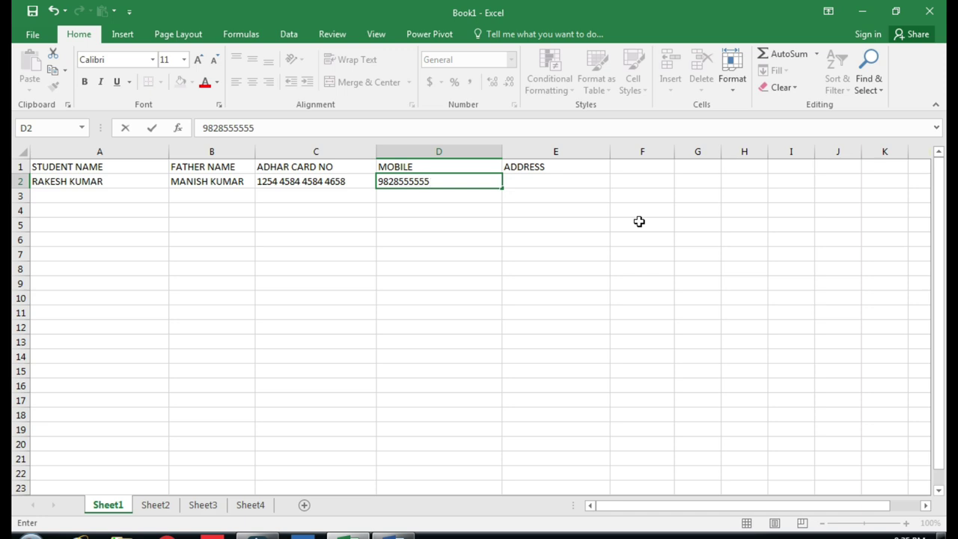
key("Tab")
type("RAISINGHNAGAR")
key("Return")
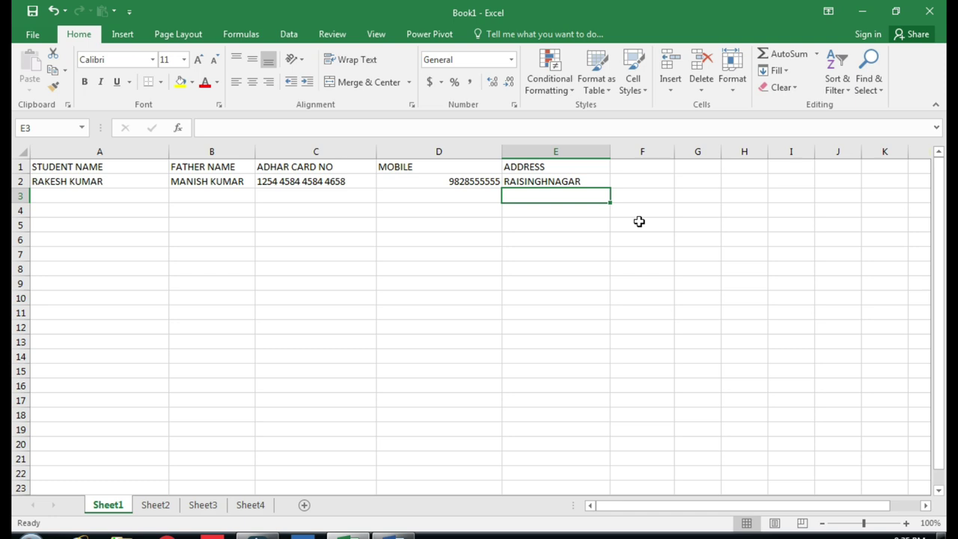
key("Left")
key("Left")
key("Left")
key("Left")
key("Up")
key("Up")
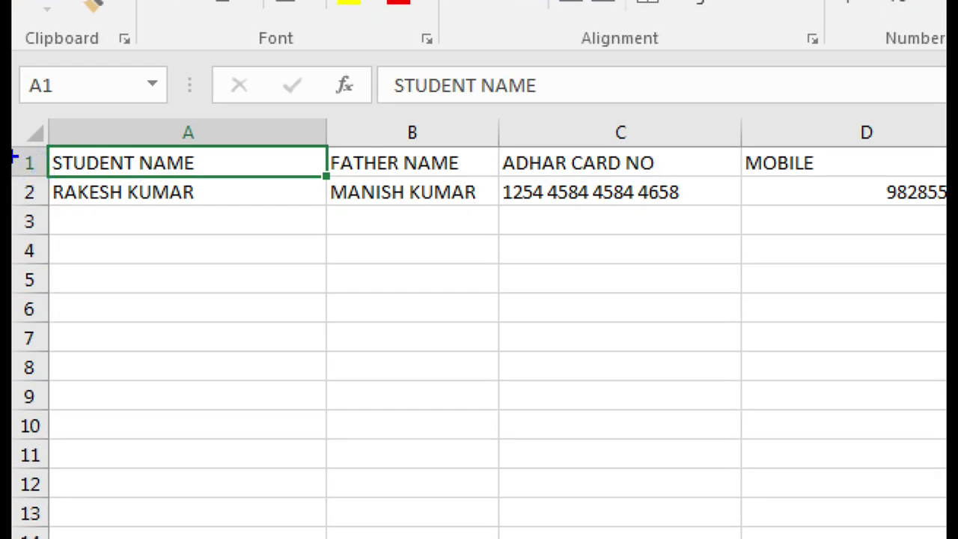
left_click_drag(14, 147, 59, 384)
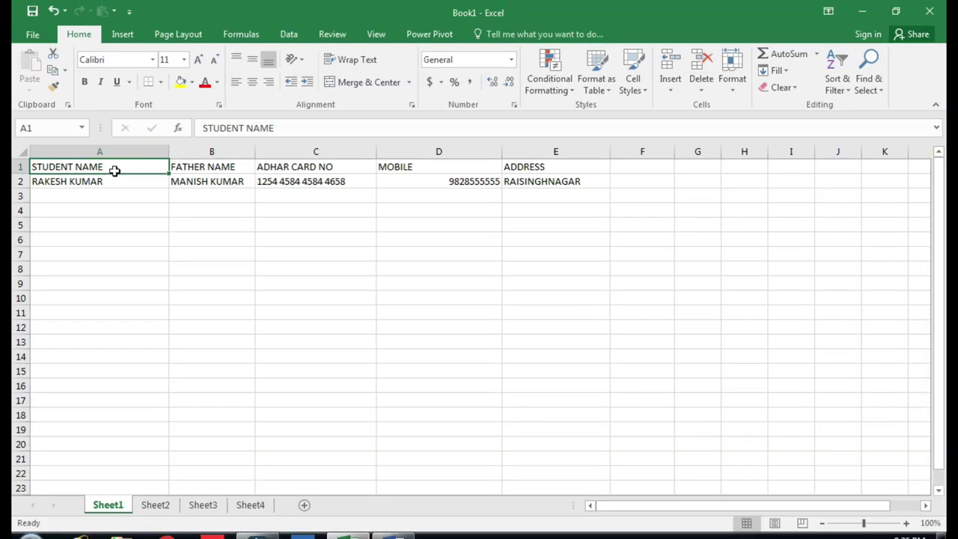
left_click_drag(98, 166, 554, 174)
left_click(200, 307)
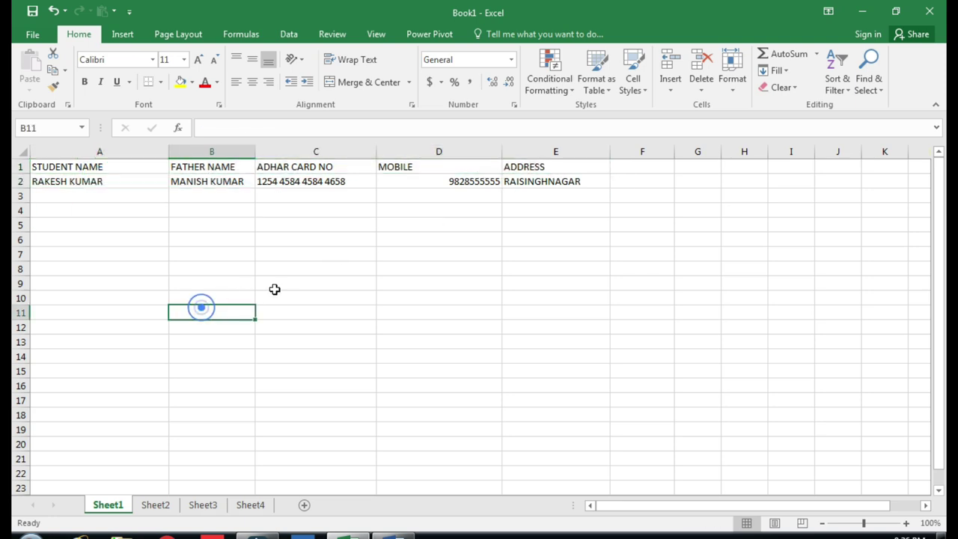
left_click(49, 183)
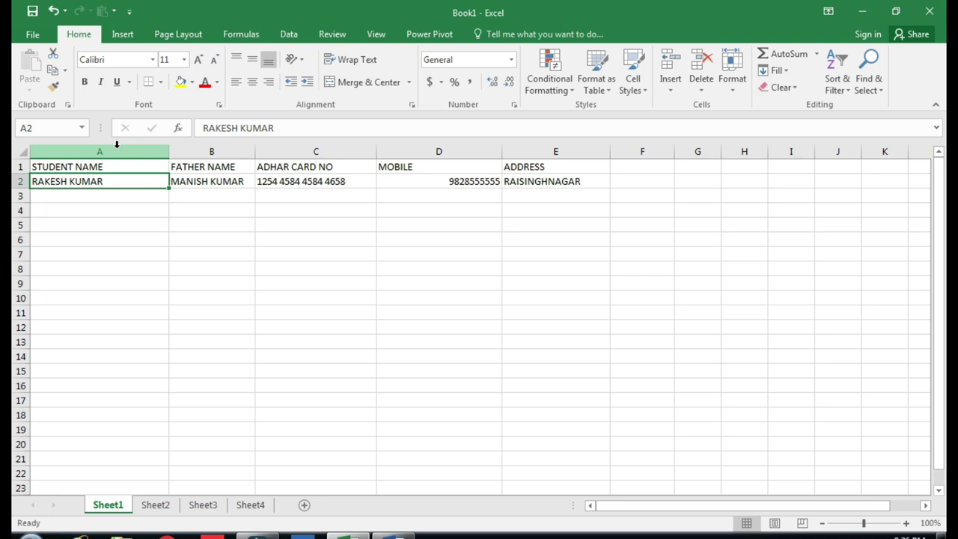
Step: Insert a blank column A before STUDENT NAME, shifting the table into columns B–F
left_click(128, 254)
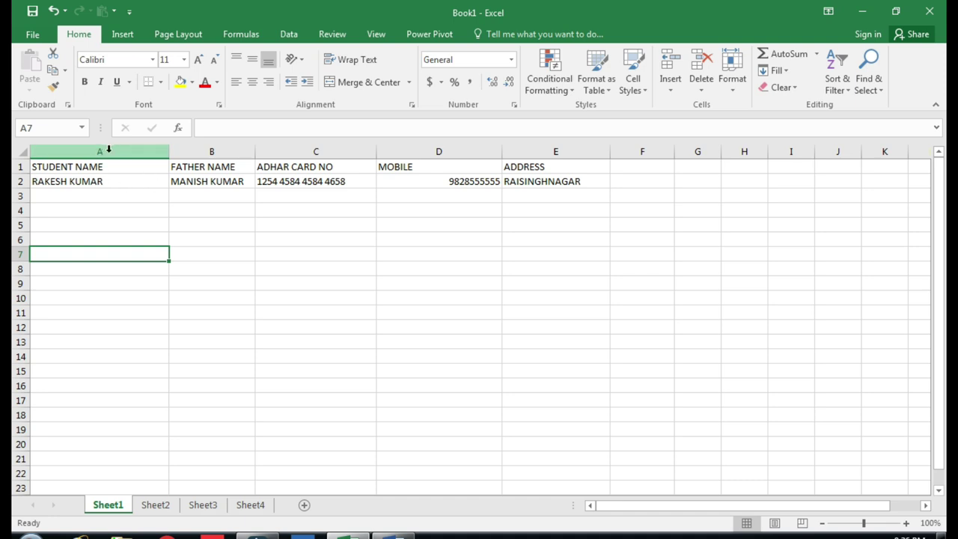
left_click(108, 149)
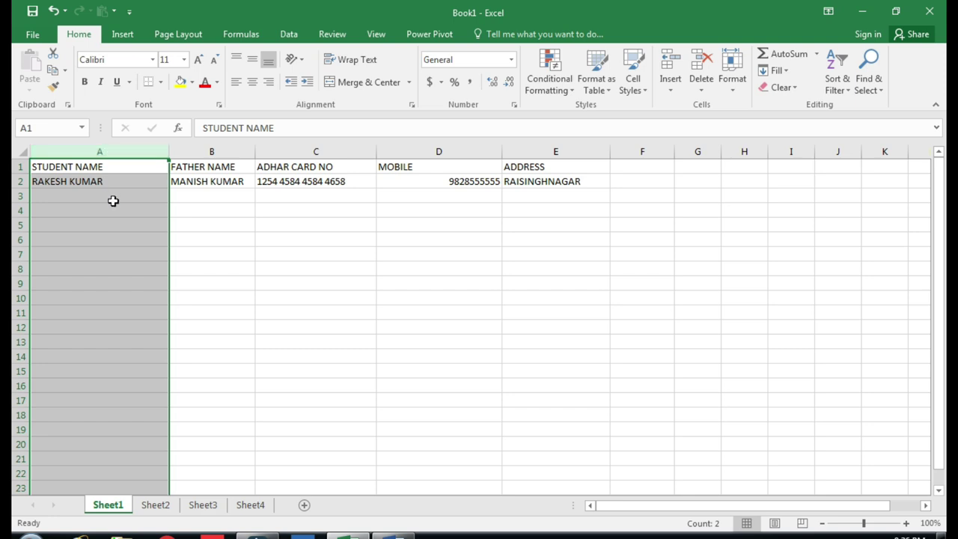
left_click(122, 255)
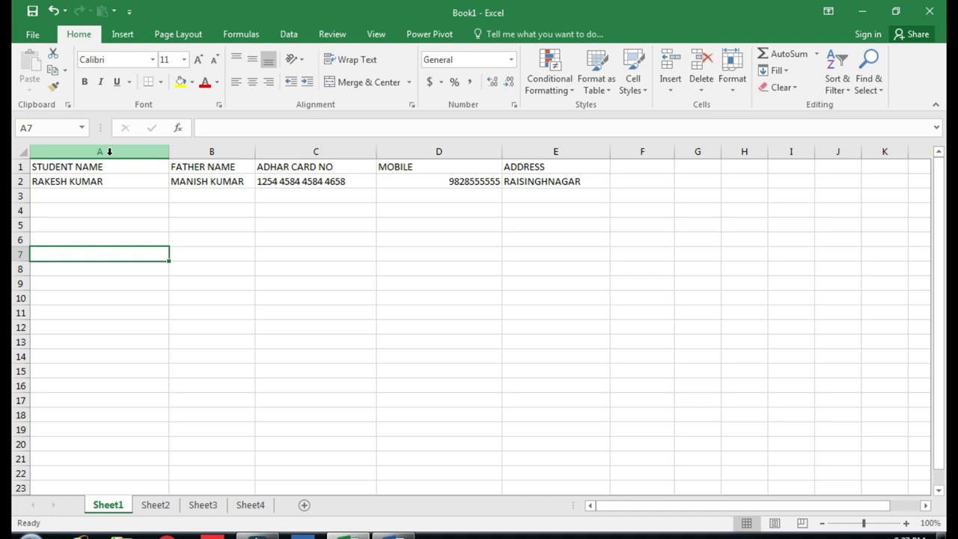
left_click(110, 151)
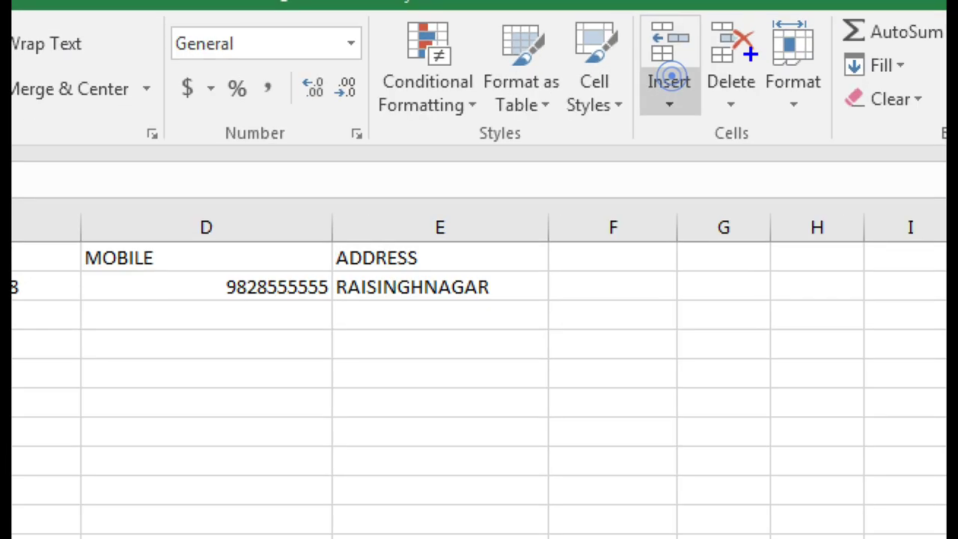
left_click_drag(634, 6, 703, 125)
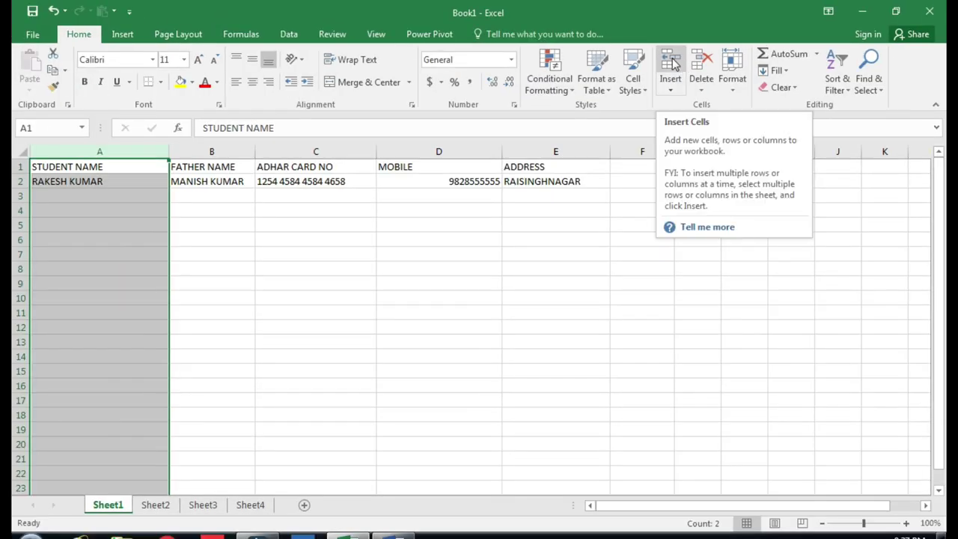
left_click(670, 65)
left_click(126, 254)
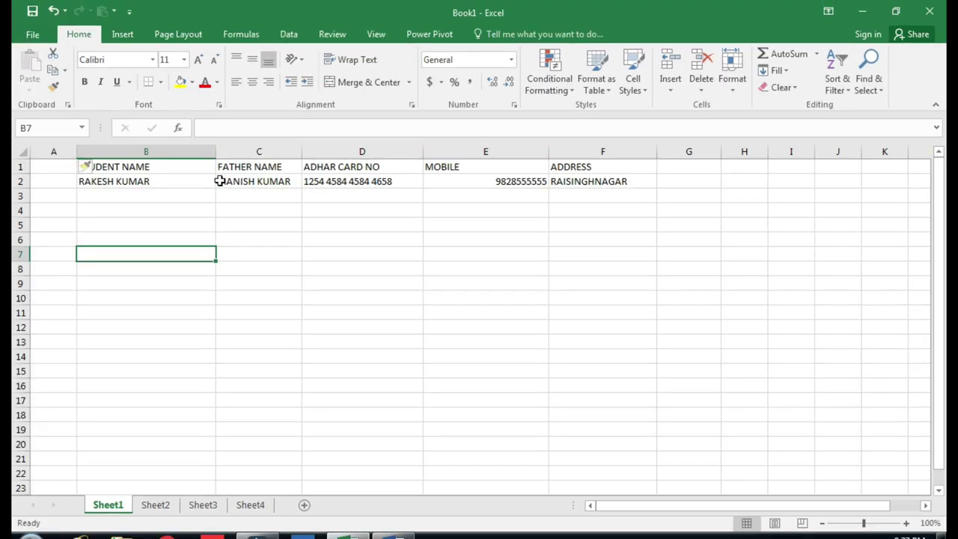
Step: Enter the heading S.NO. in A1 and serial number 1 in A2
left_click(68, 163)
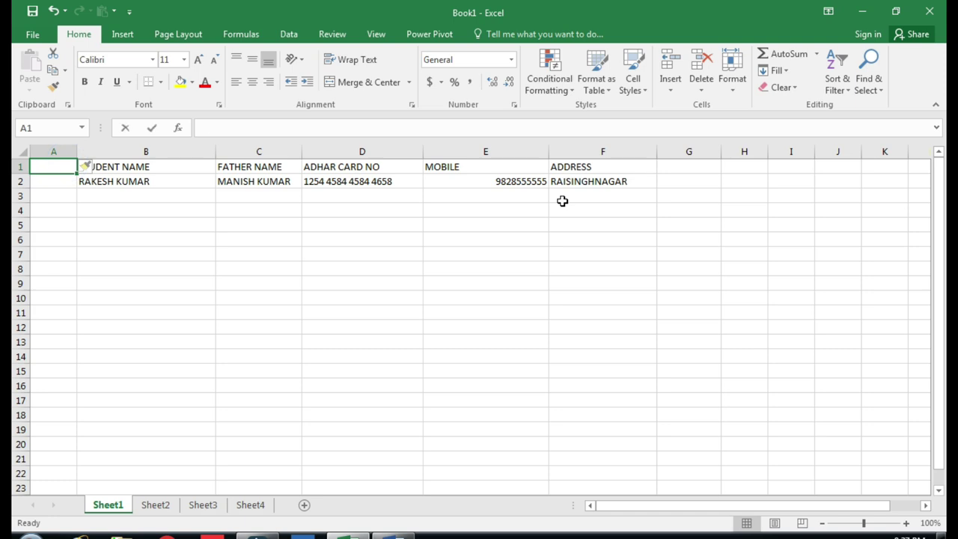
type("S.NO.")
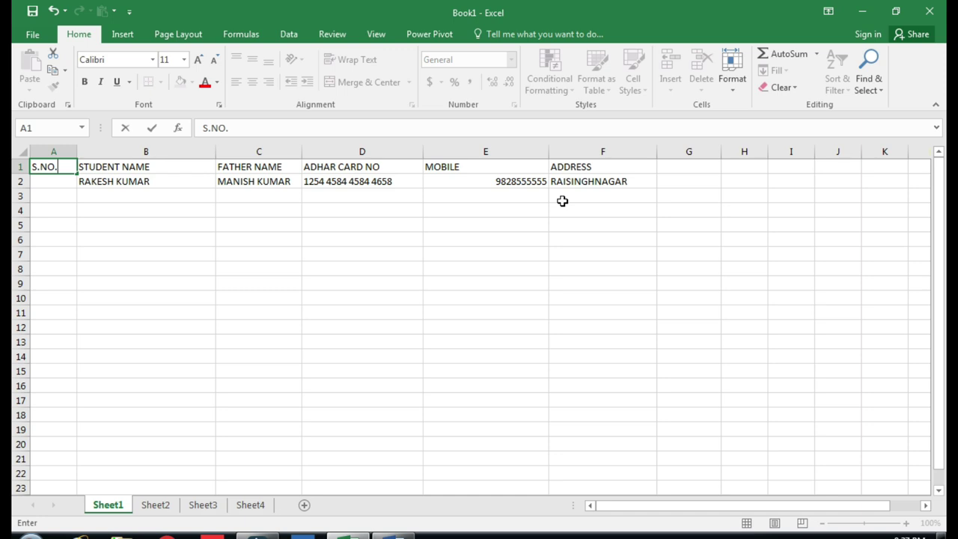
key("Return")
type("1")
key("Return")
key("Up")
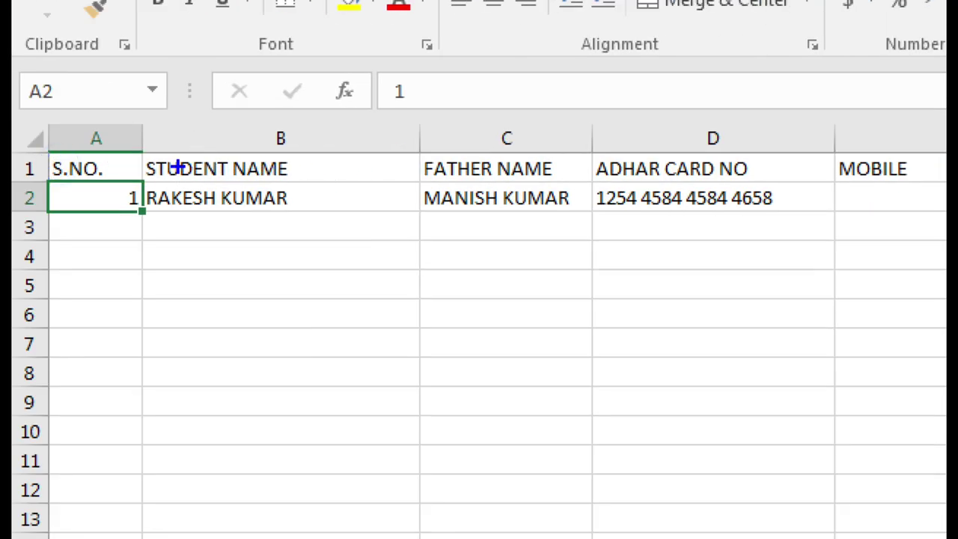
mouse_move(292, 170)
left_mouse_down()
mouse_move(421, 172)
mouse_move(396, 176)
mouse_move(490, 161)
left_mouse_up()
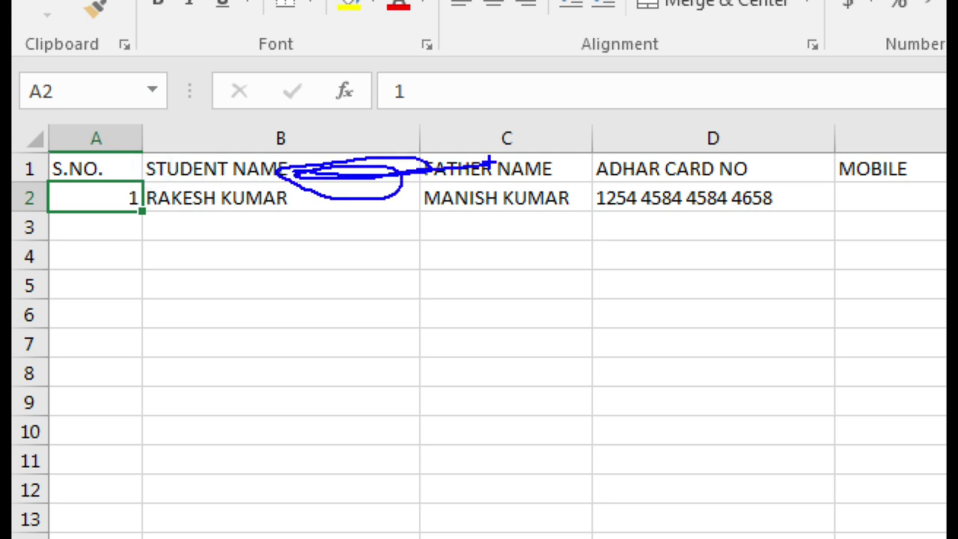
key("e")
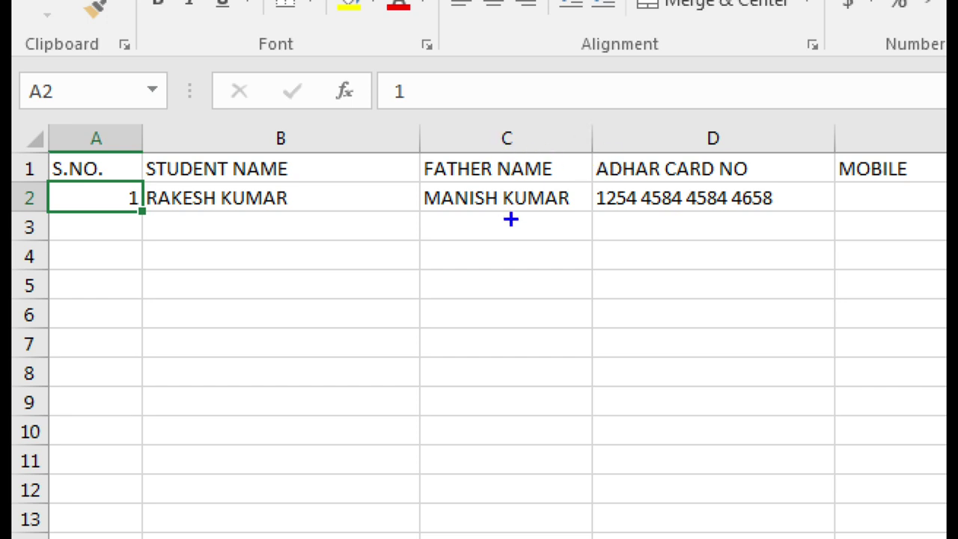
key("Escape")
left_click(156, 238)
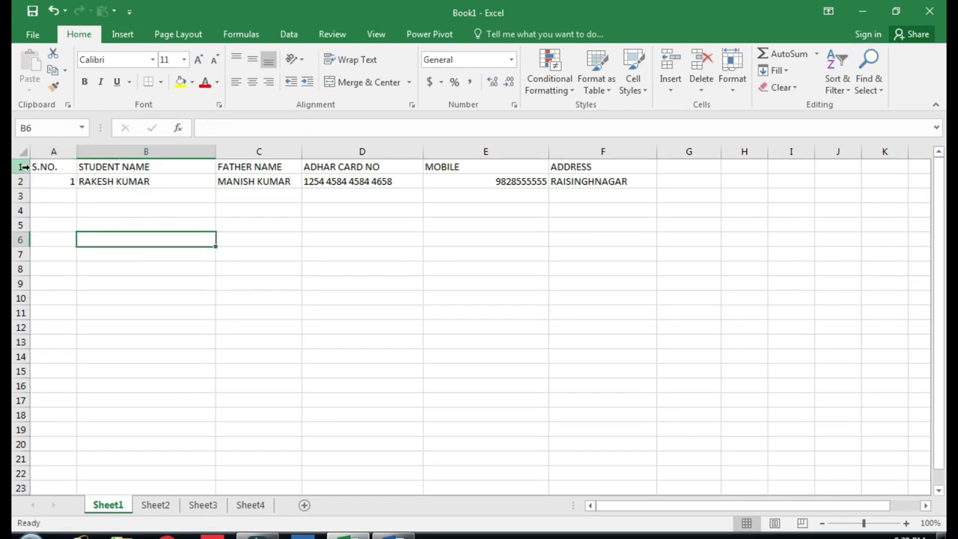
Step: Center-align the header cells A1:F1, S.NO. through ADDRESS
left_click_drag(44, 168, 582, 170)
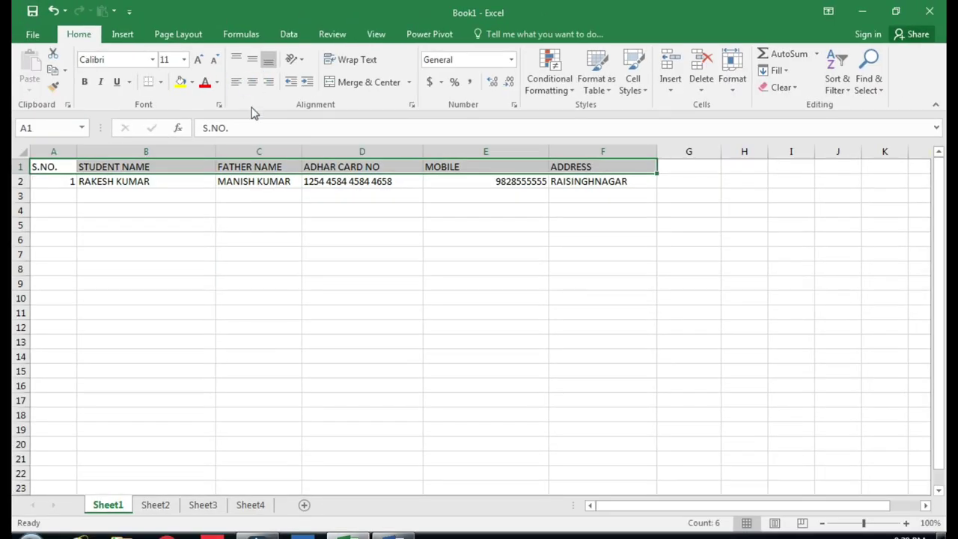
left_click(253, 84)
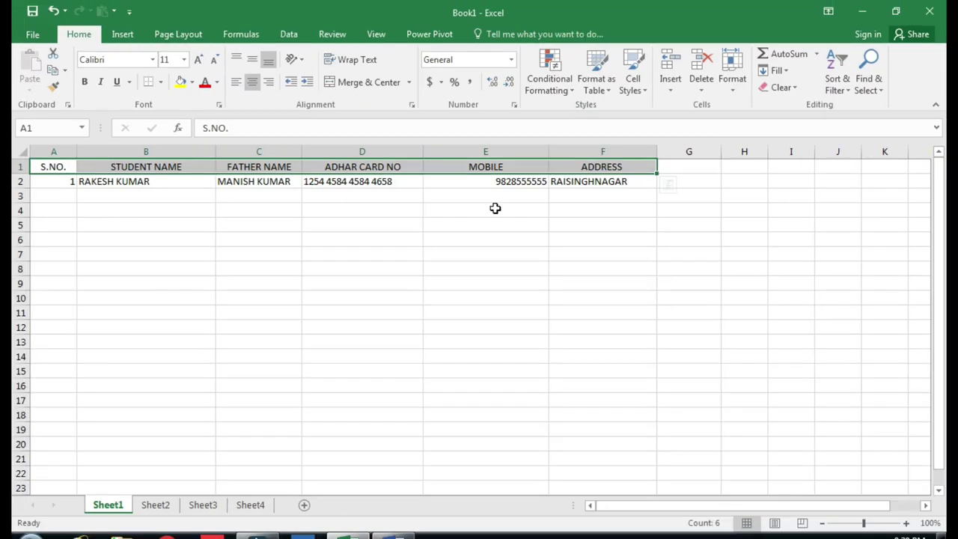
left_click(464, 209)
left_click(140, 182)
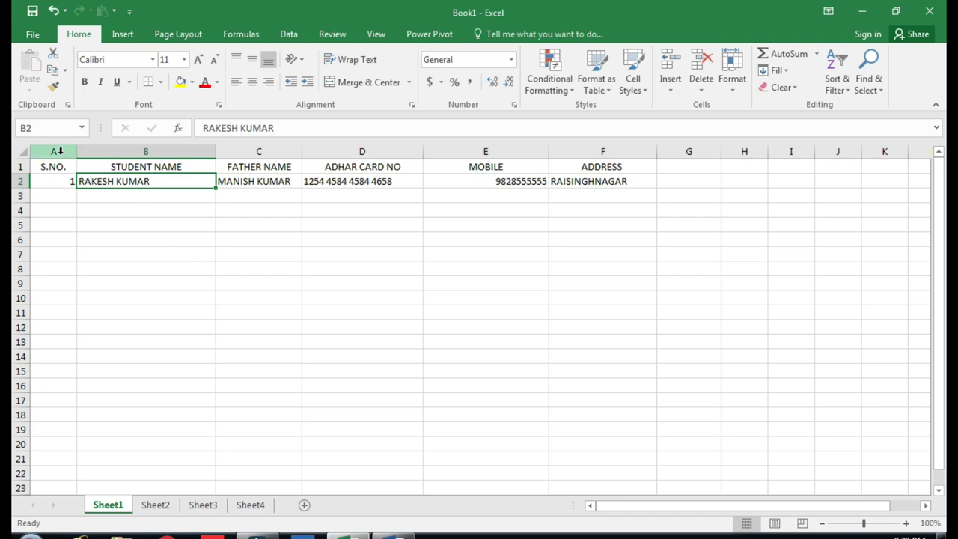
Step: Center-align all contents of columns A–F and make row 1 taller
left_click_drag(60, 153, 579, 217)
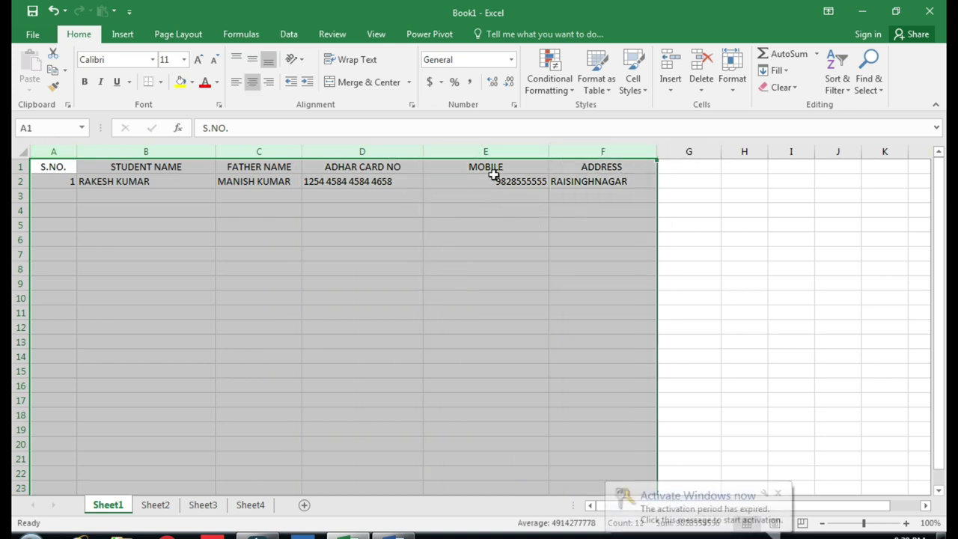
left_click(380, 257)
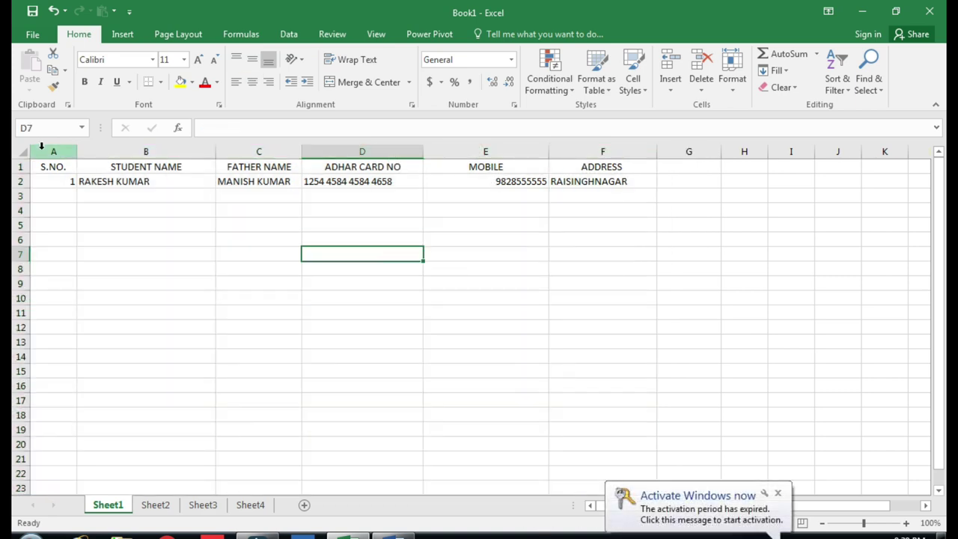
left_click_drag(54, 149, 337, 152)
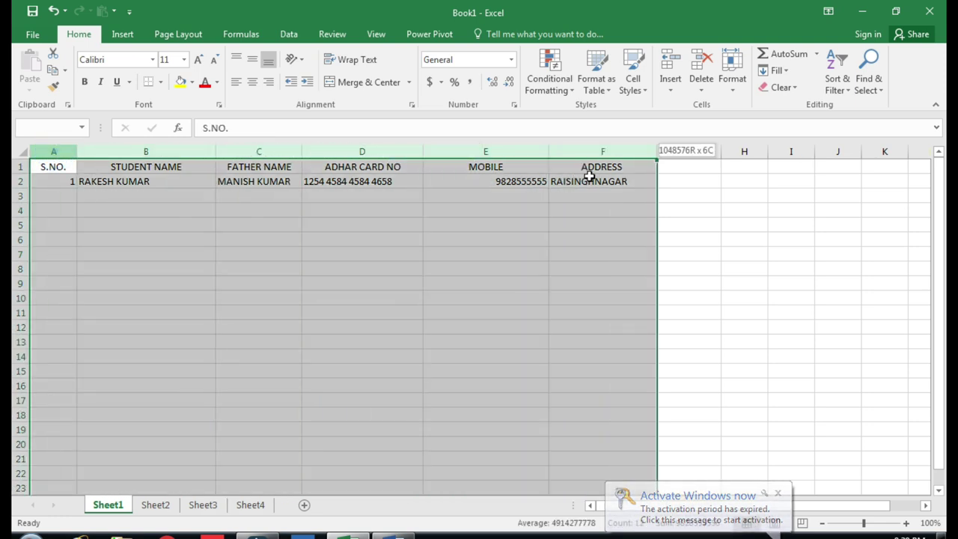
left_click_drag(337, 152, 592, 171)
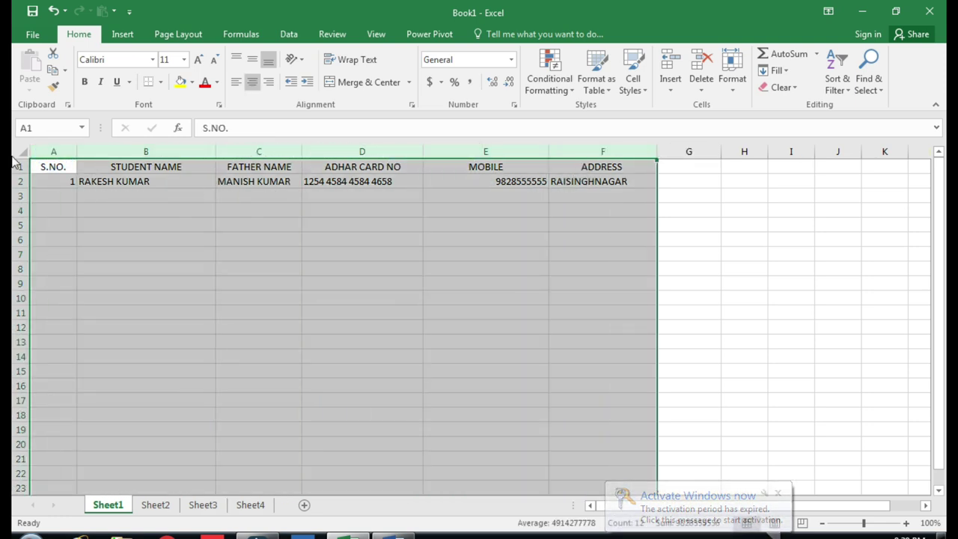
left_click(254, 82)
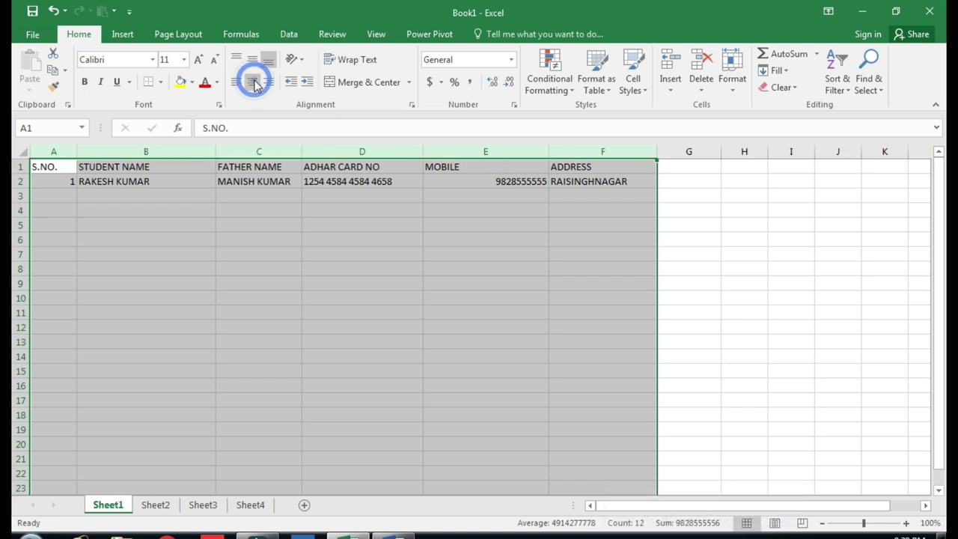
left_click(254, 82)
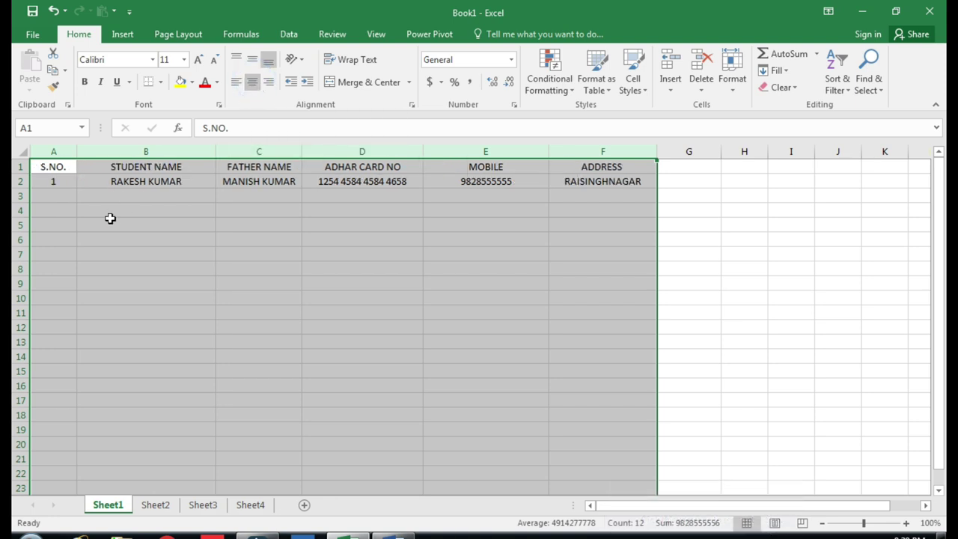
left_click(478, 196)
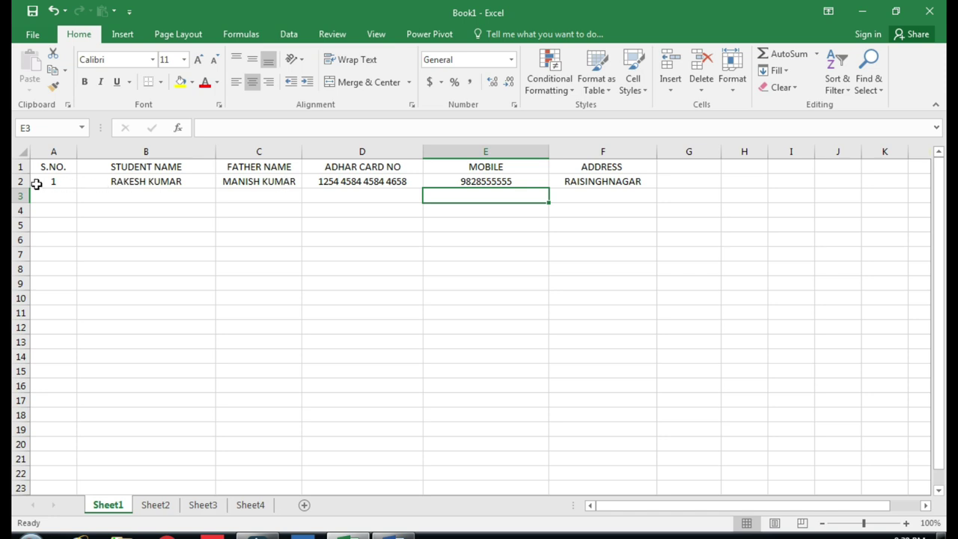
mouse_move(22, 172)
left_mouse_down()
mouse_move(23, 182)
mouse_move(586, 181)
mouse_move(589, 167)
left_mouse_up()
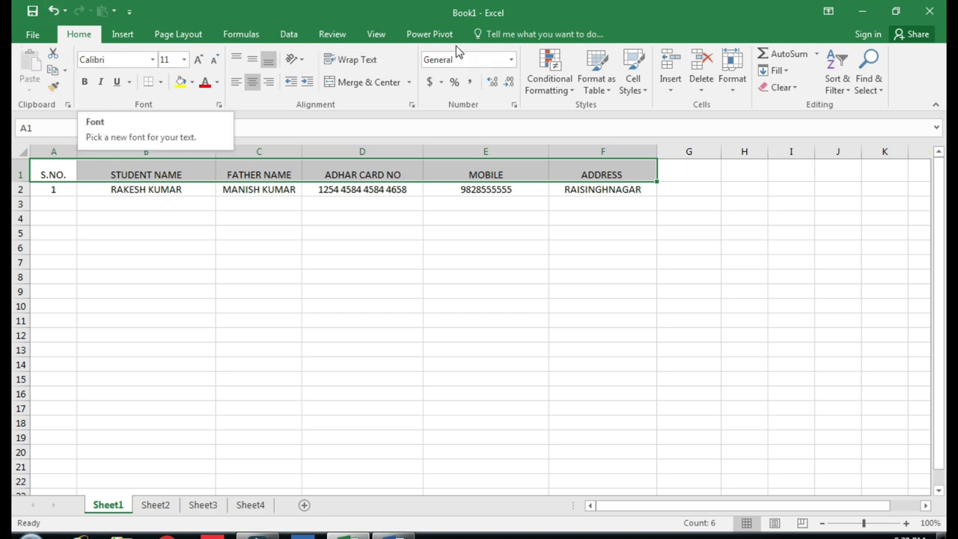
Step: Switch to Word and back to Excel, then bring up the font name list
key("alt+Tab")
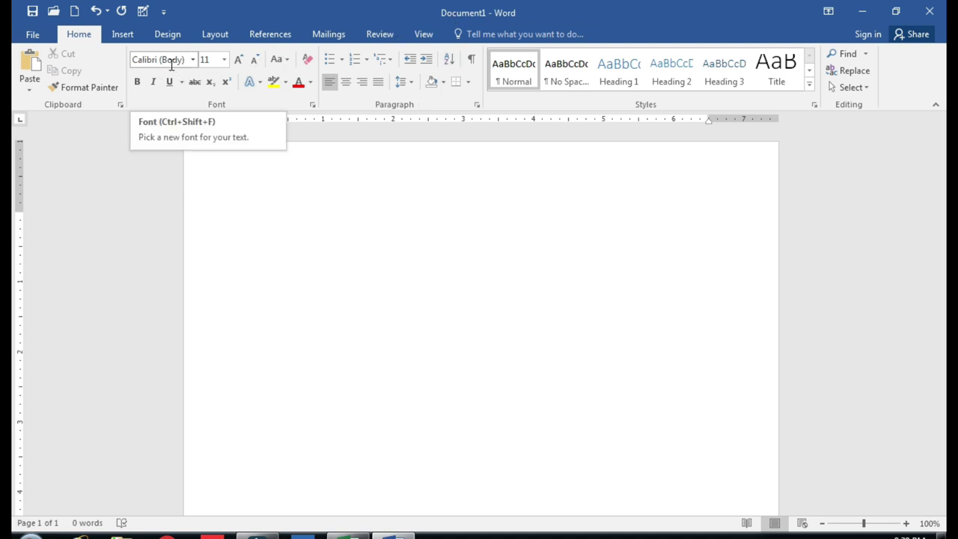
key("alt+Tab")
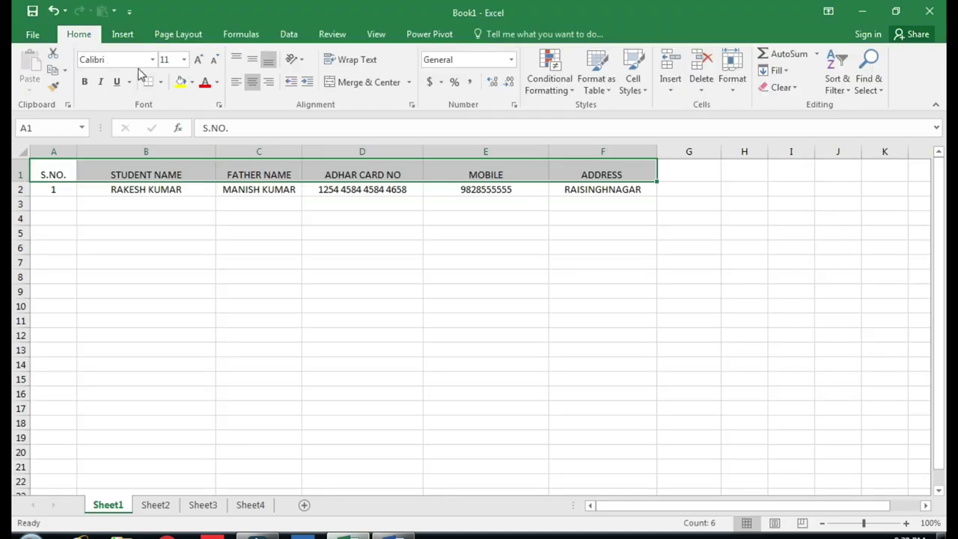
left_click(153, 59)
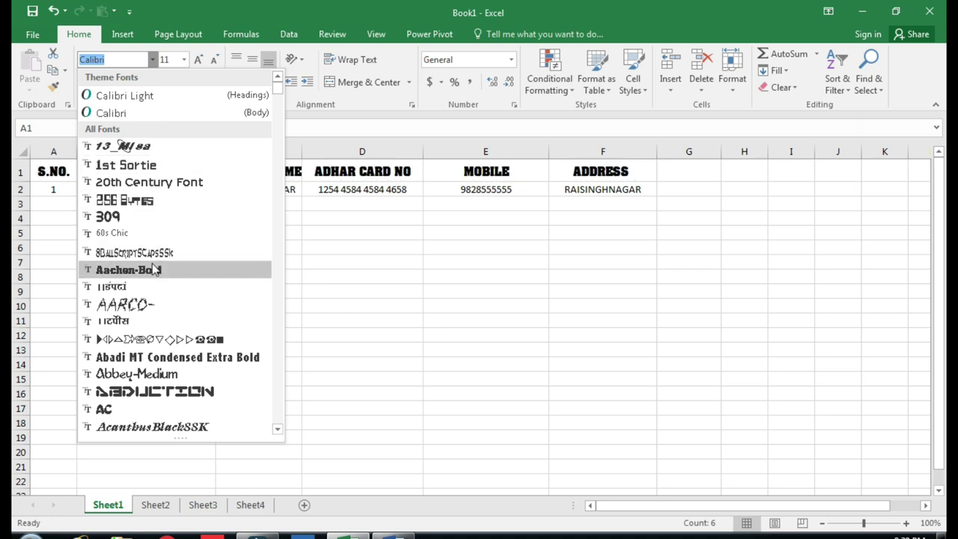
Step: Apply the Adobe Gothic Std font to the header row and reselect A1:F1
scroll(153, 221, "down", 3)
scroll(159, 234, "down", 2)
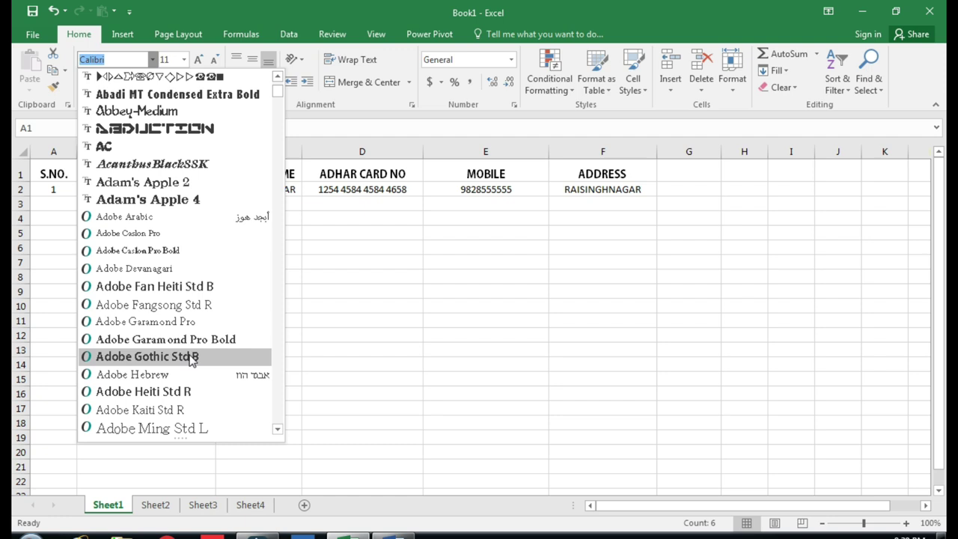
left_click(192, 360)
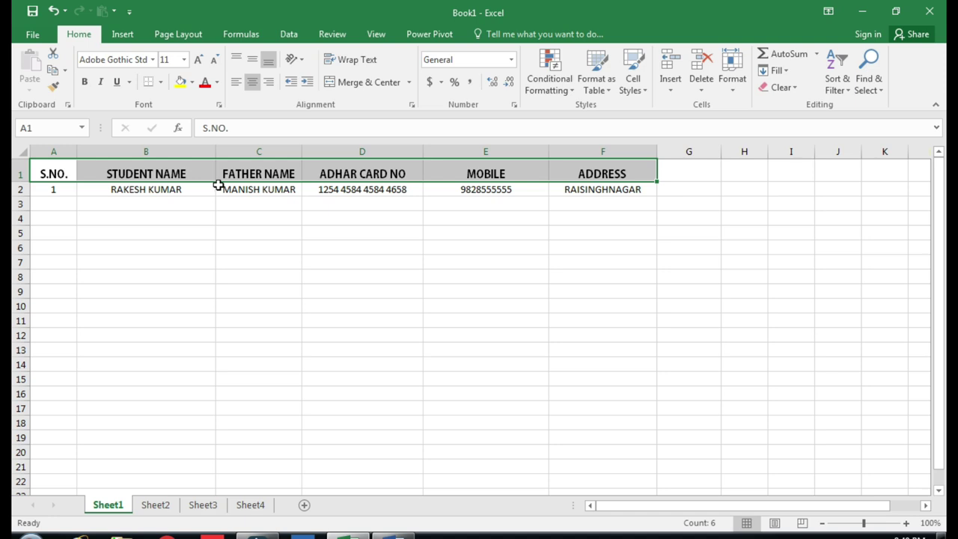
left_click(262, 244)
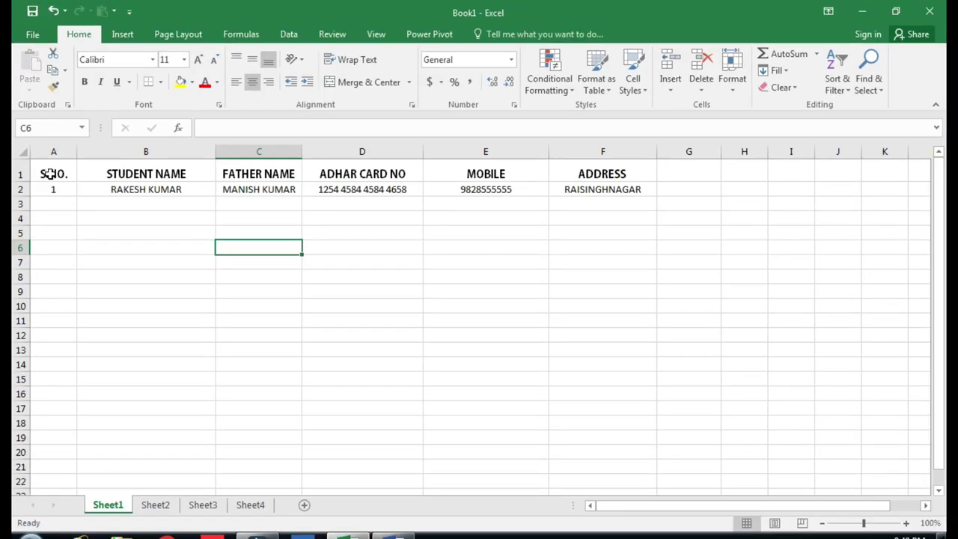
left_click_drag(39, 173, 602, 175)
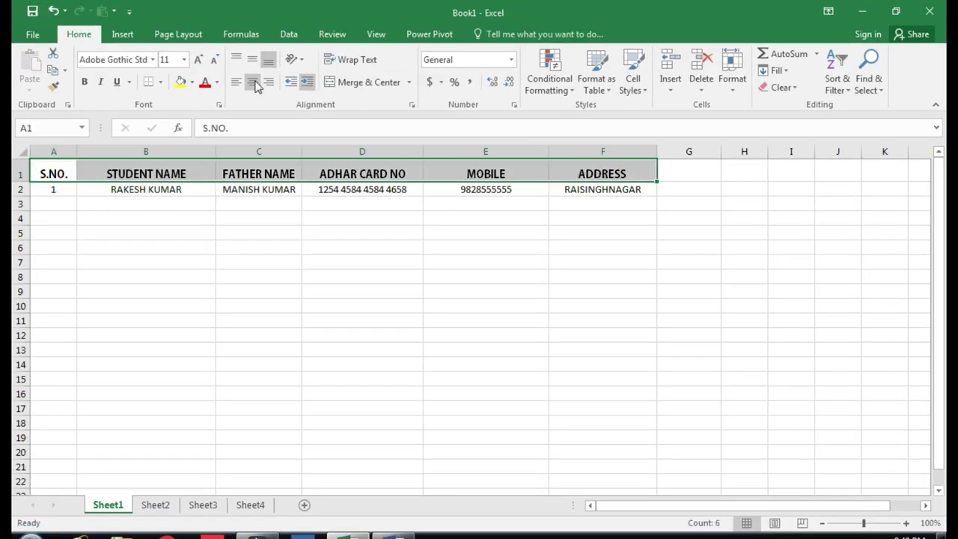
Step: Give the header row A1:F1 a yellow fill and purple font colour
left_click(192, 83)
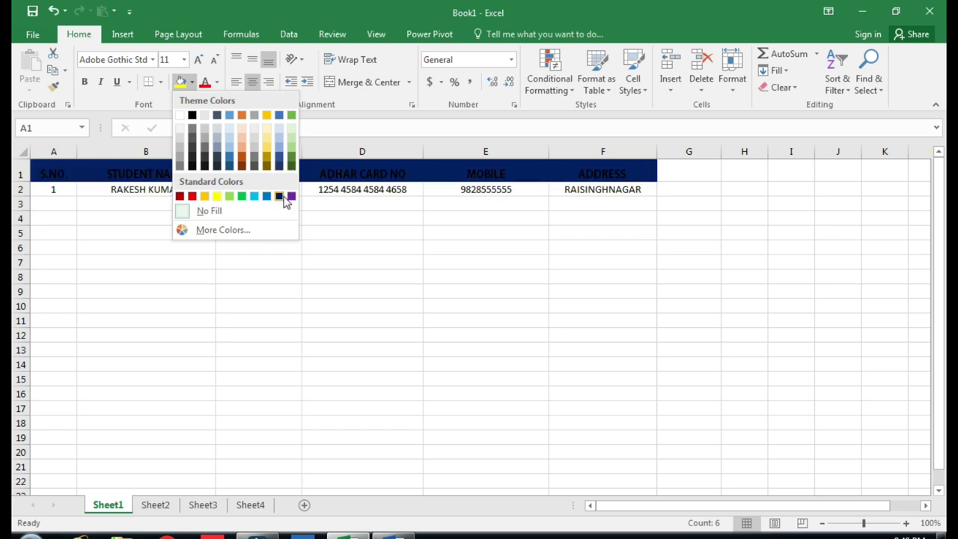
left_click(216, 196)
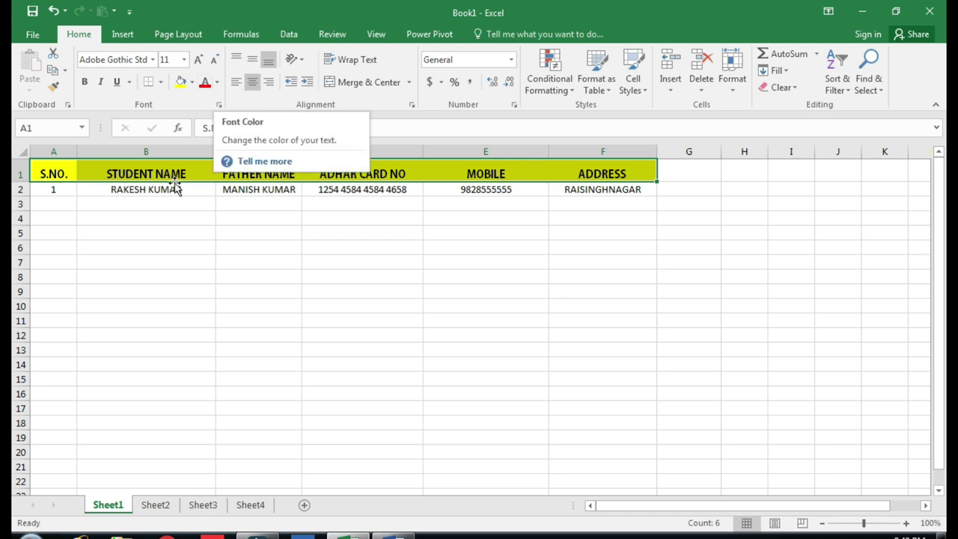
left_click(217, 82)
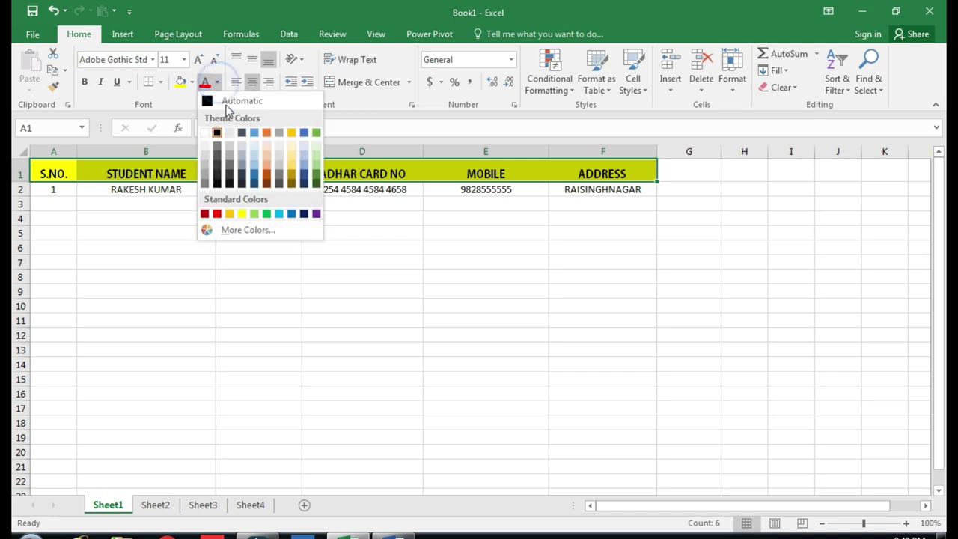
left_click(316, 214)
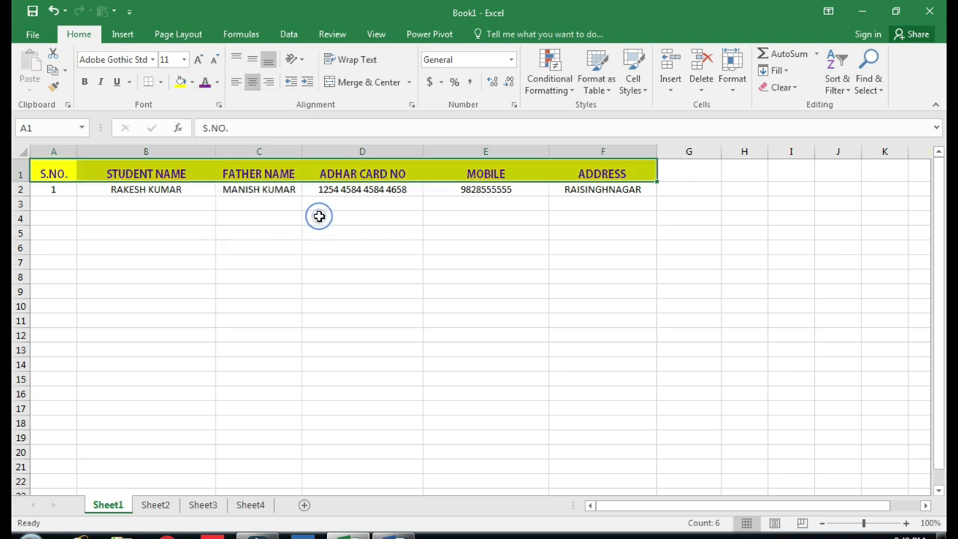
Step: Enter serial number 2 in cell A3
left_click(214, 200)
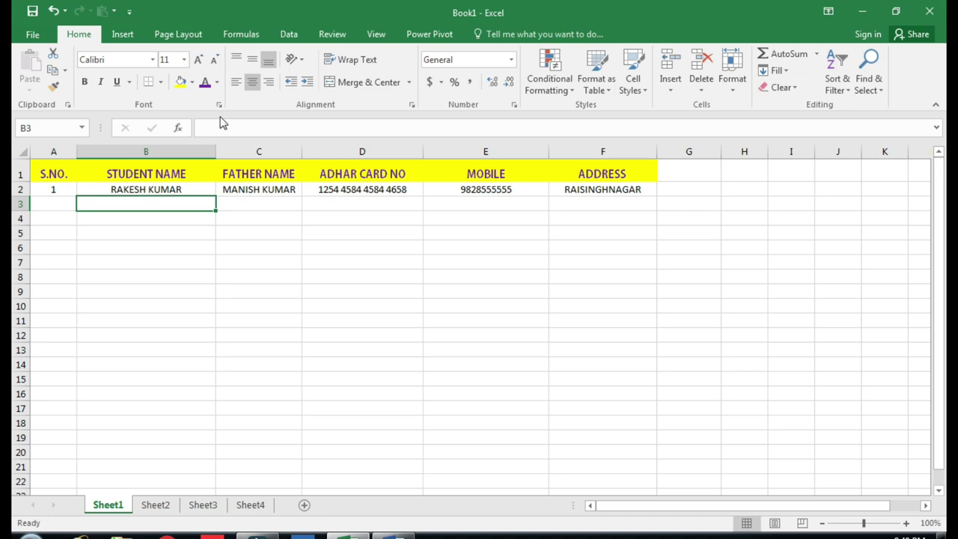
left_click(160, 336)
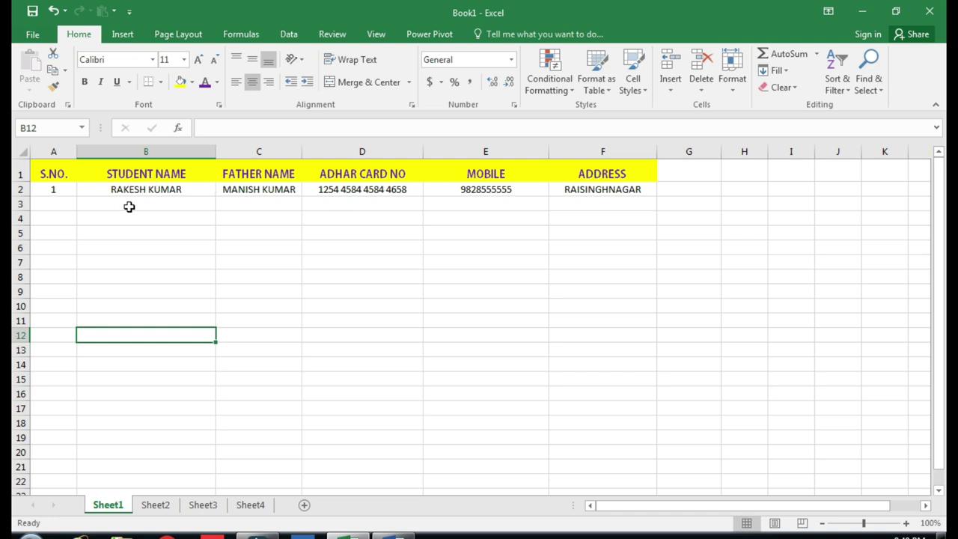
left_click(67, 203)
type("2")
key("Return")
key("Up")
key("Right")
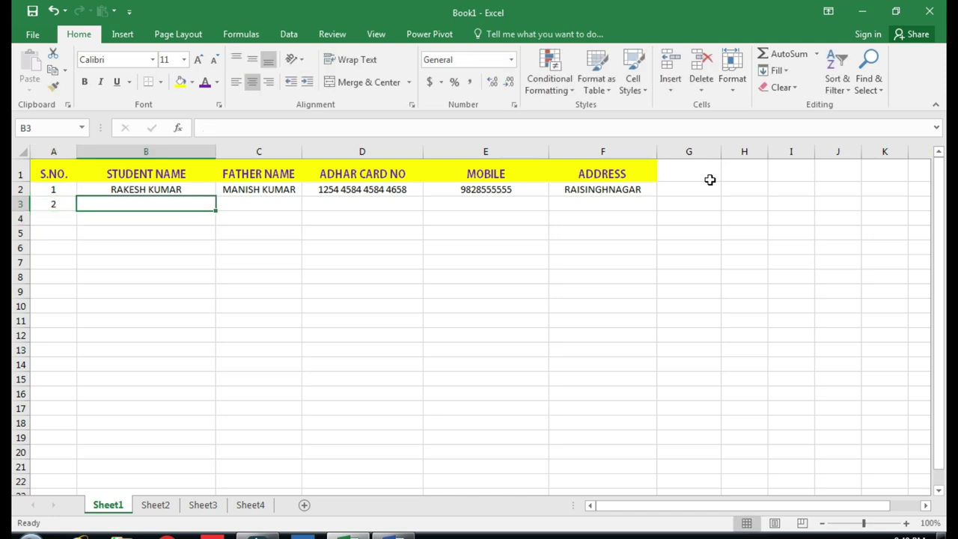
Step: Type the second student's name in B3 and father's name in C3
type("RAJESH")
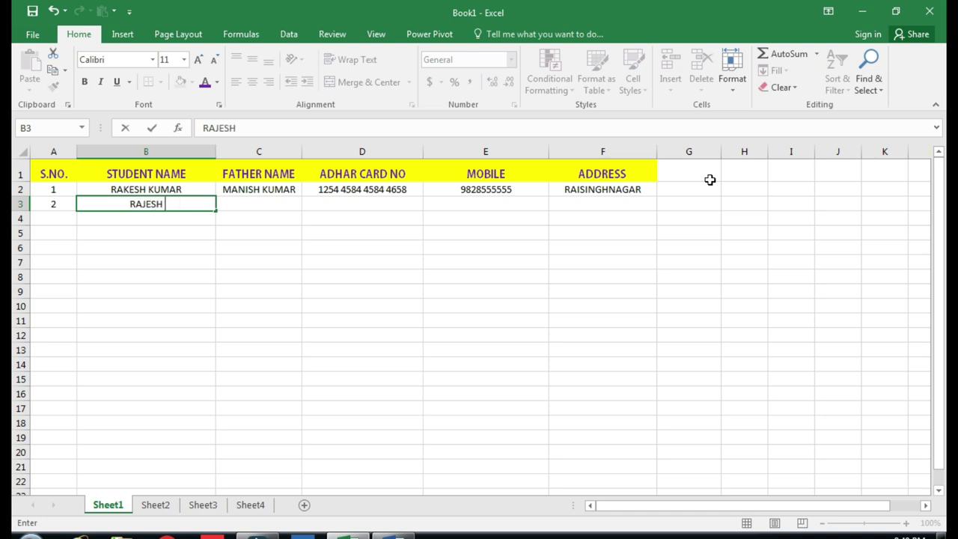
key("Right")
type("A")
key("BackSpace")
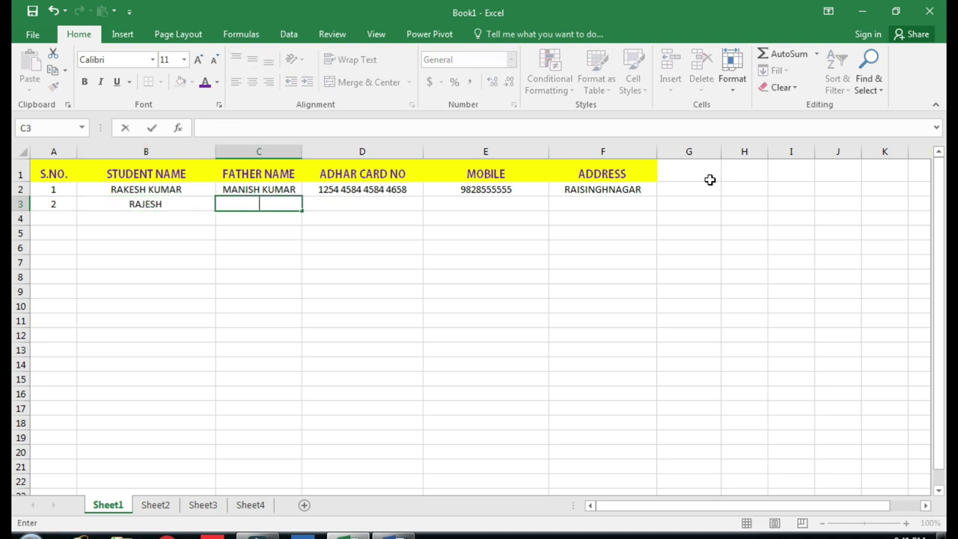
key("Right")
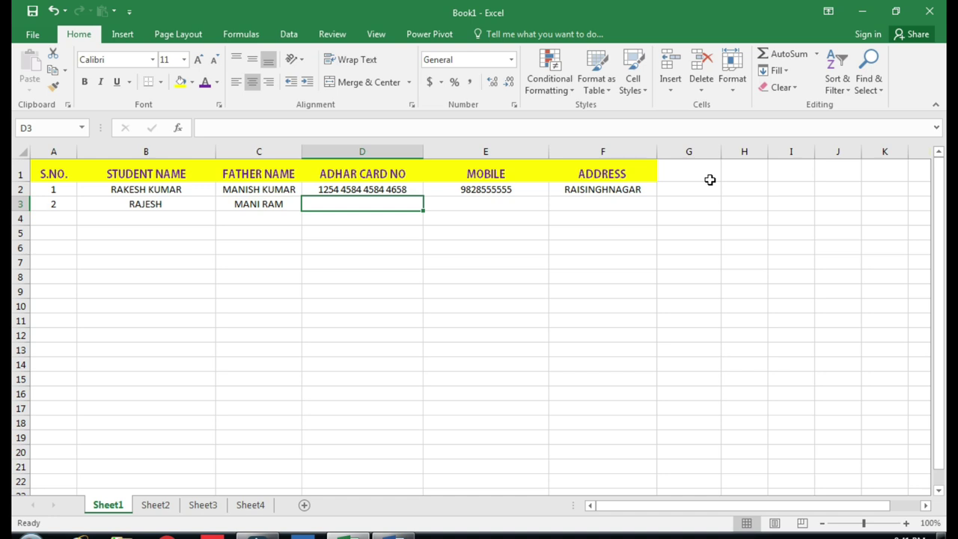
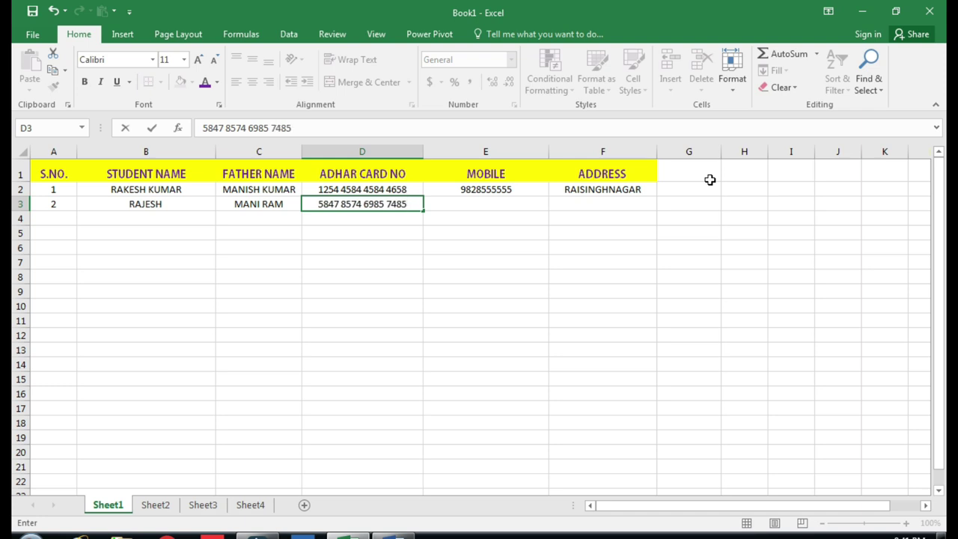
Step: Enter the student's Aadhaar number, mobile number and address in D3 through F3
key("Tab")
type("1444444444")
key("Tab")
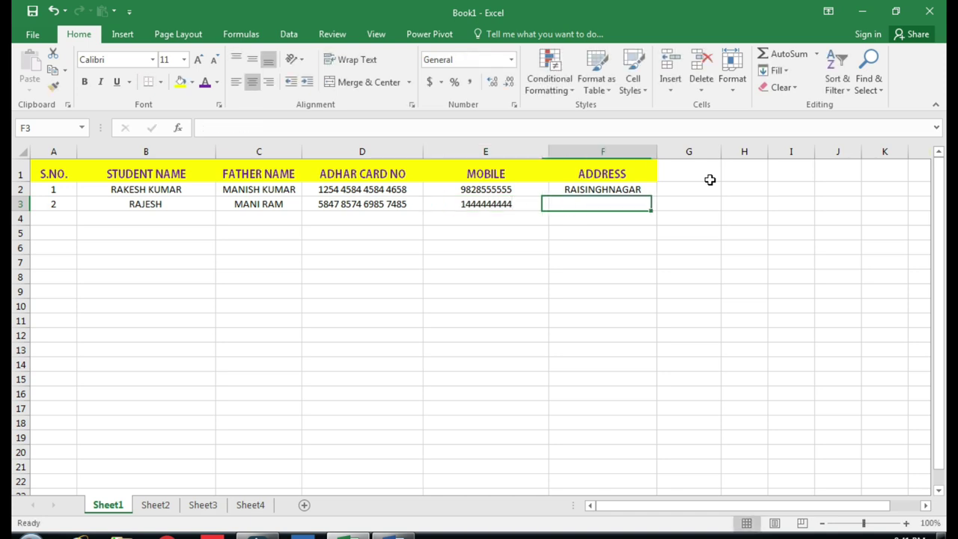
type("SRI GANGANGAR")
key("Return")
key("Up")
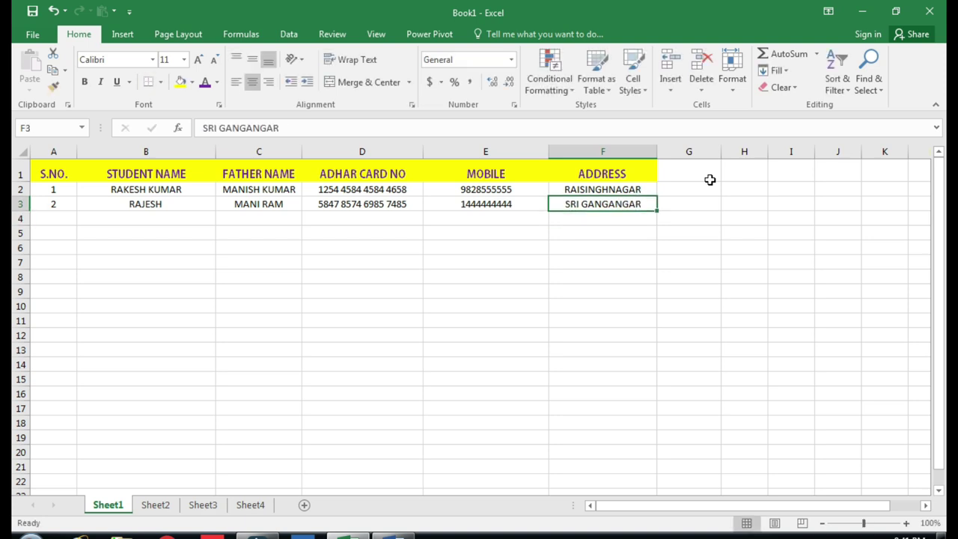
key("Left")
key("Left")
key("Left")
key("Left")
key("Left")
key("Down")
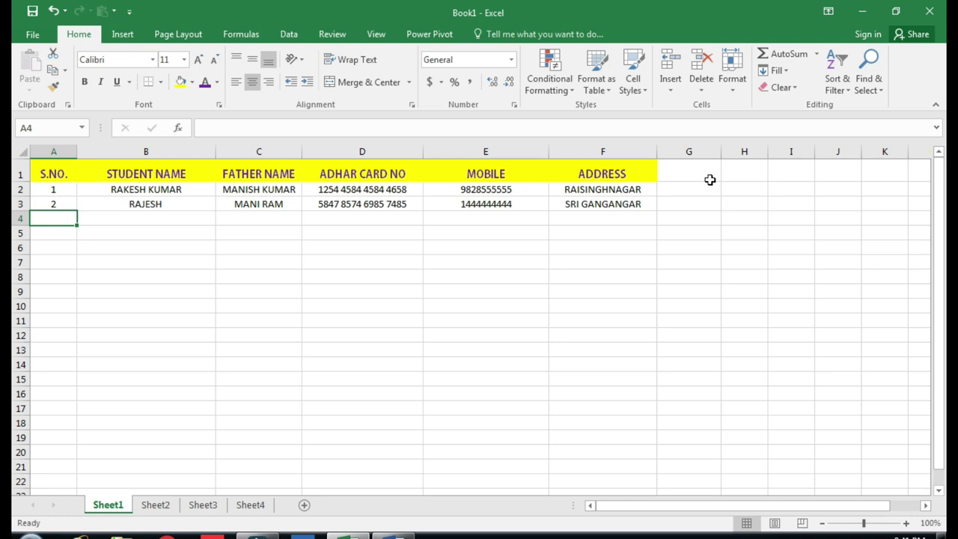
Step: Type serial numbers 3 and 4 manually in column A, then clear them again
left_click_drag(62, 190, 60, 202)
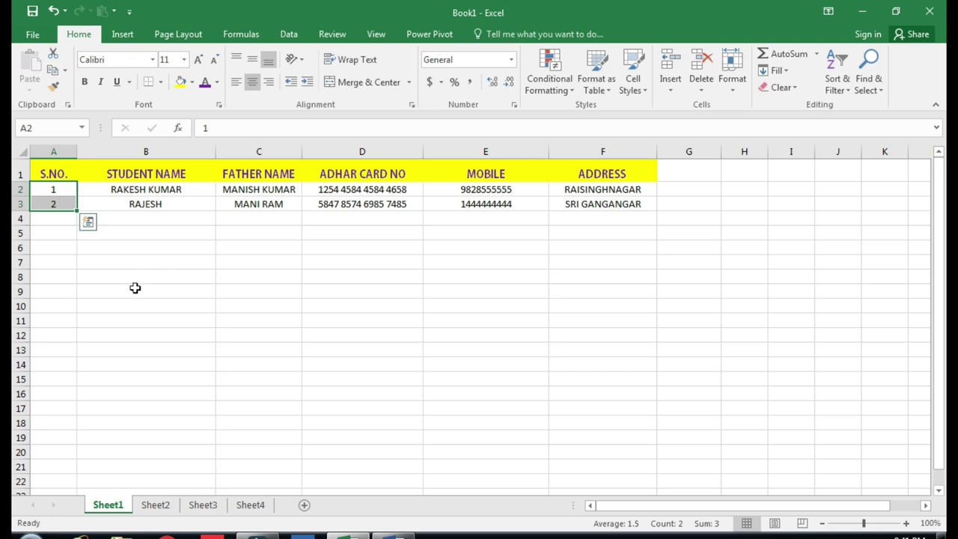
left_click(103, 304)
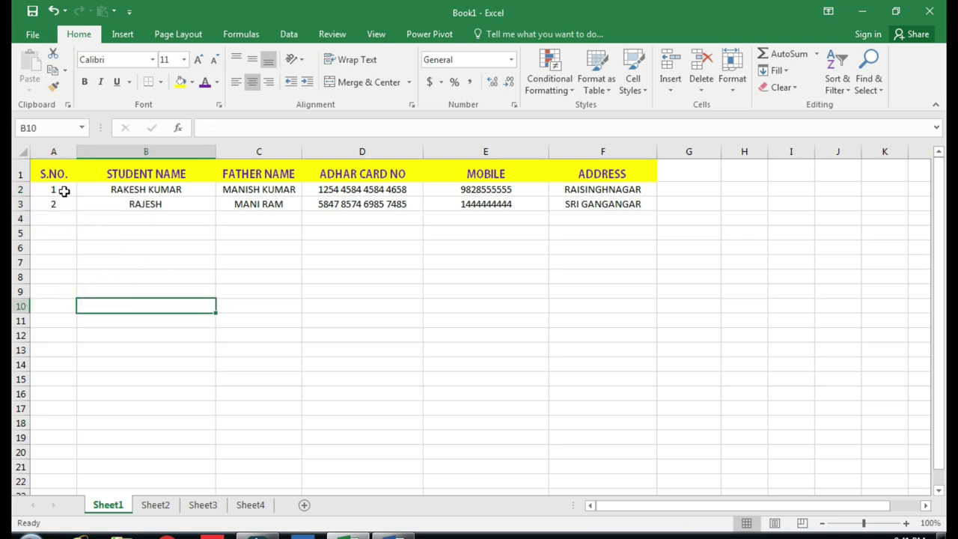
left_click(57, 219)
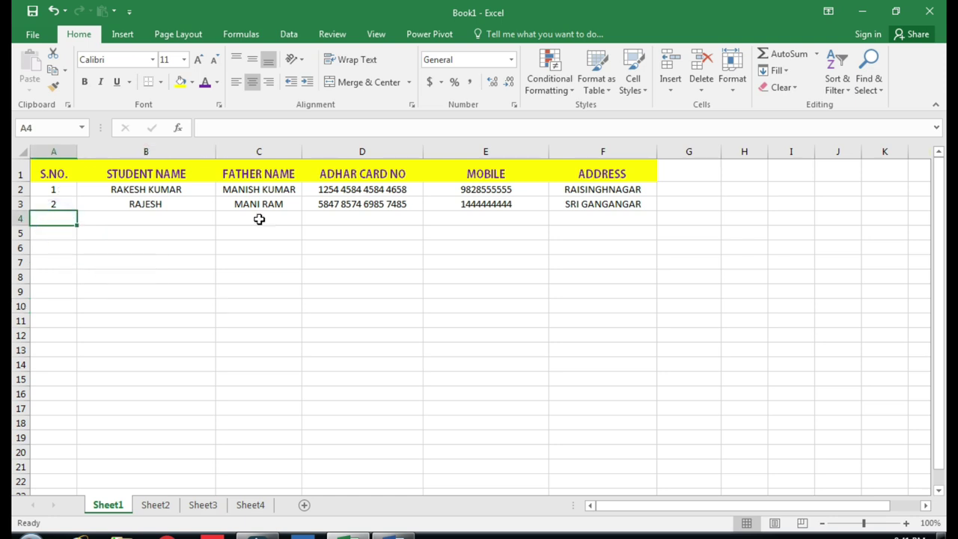
type("34")
key("Return")
type("4")
key("Return")
key("Up")
key("Up")
key("Delete")
key("Down")
key("Delete")
key("Up")
key("Up")
key("Up")
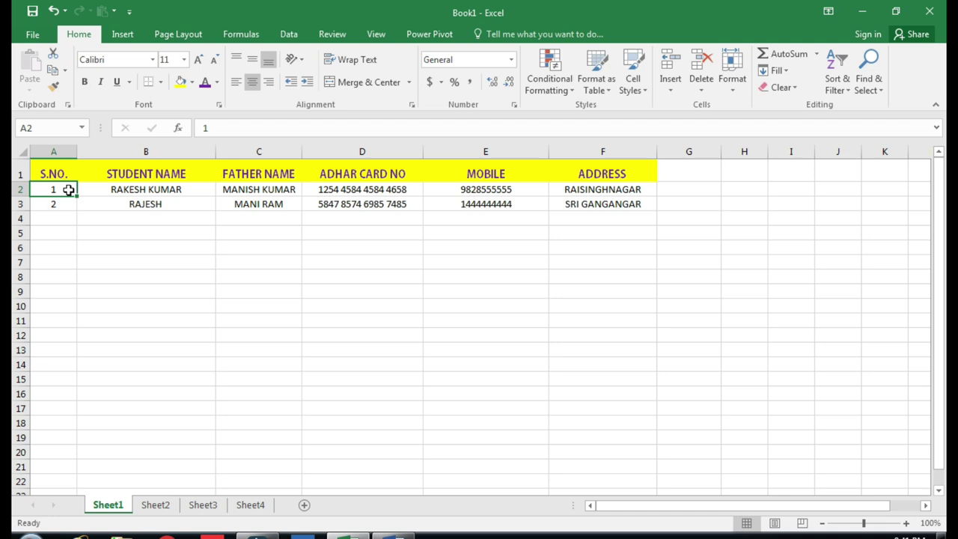
Step: Auto-fill the serial series from 1 and 2 down to 10 in A11
left_click_drag(68, 190, 66, 204)
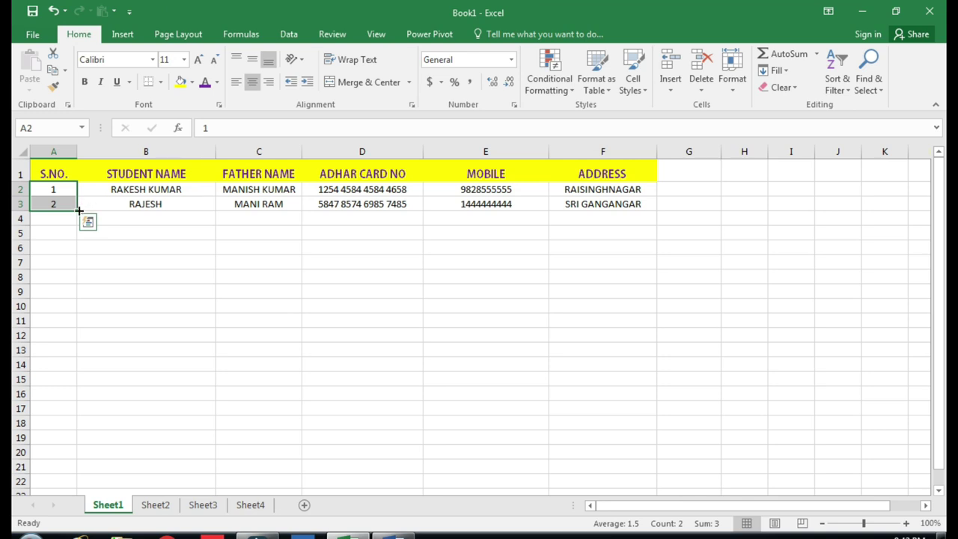
left_click_drag(79, 210, 71, 322)
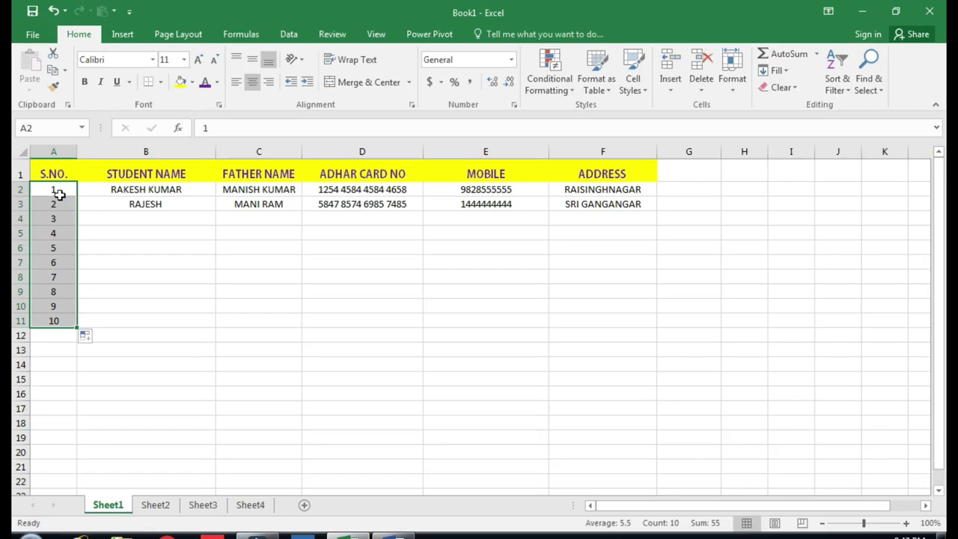
left_click(55, 192)
left_click(59, 202)
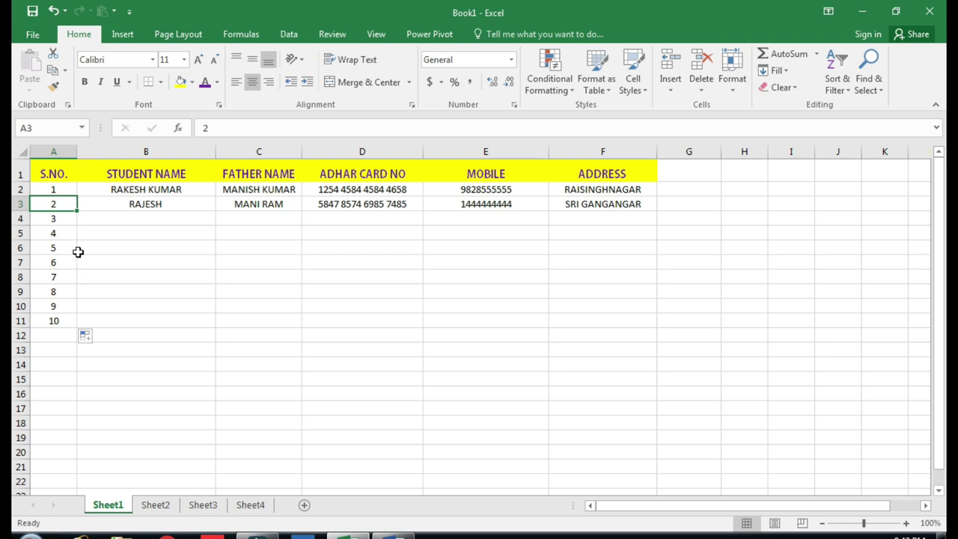
left_click(131, 216)
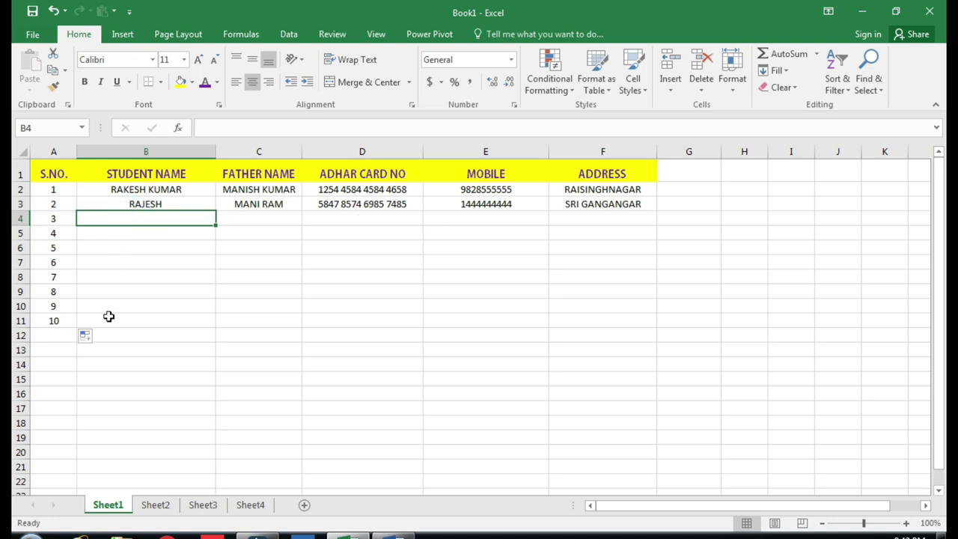
key("Down")
key("Down")
key("Down")
key("Down")
key("Down")
key("Down")
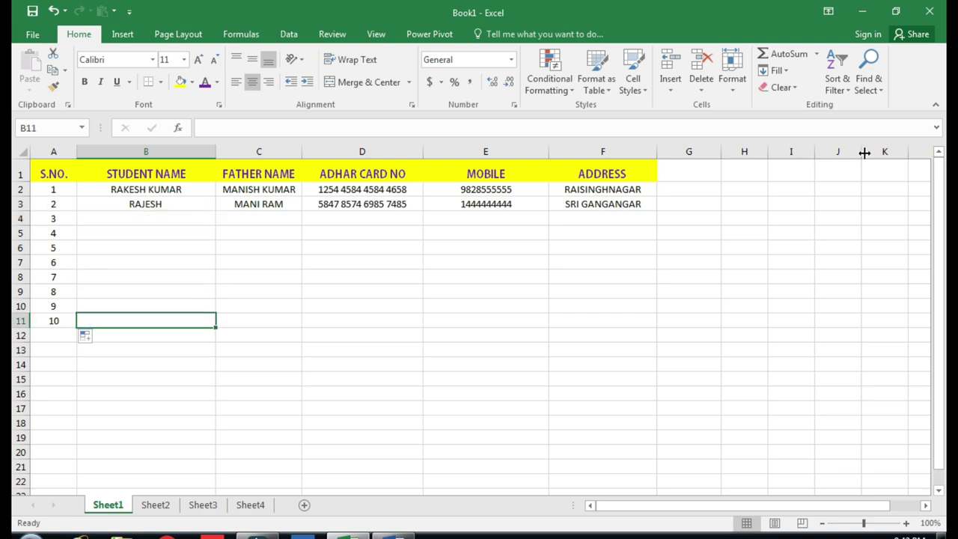
left_click_drag(656, 156, 655, 156)
left_click(243, 35)
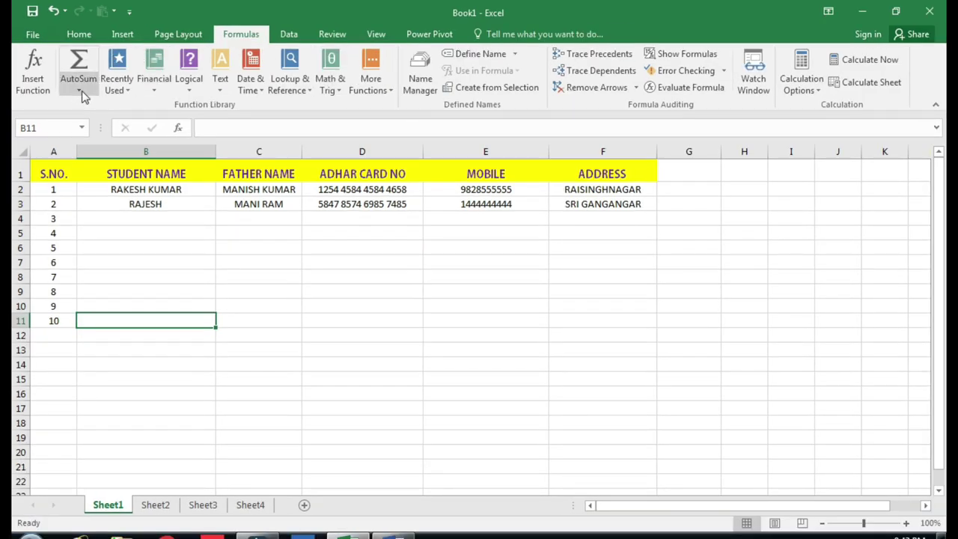
left_click(80, 90)
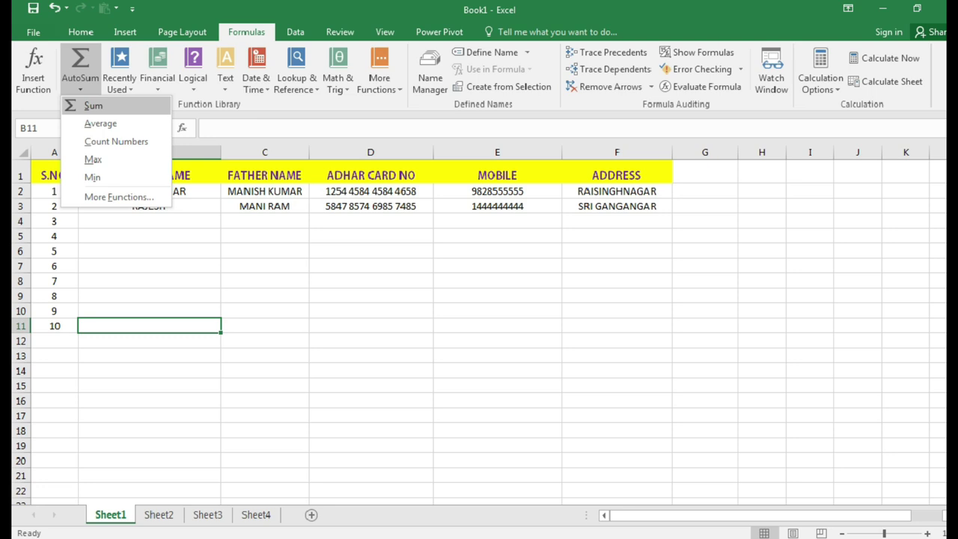
key("Escape")
left_click(79, 33)
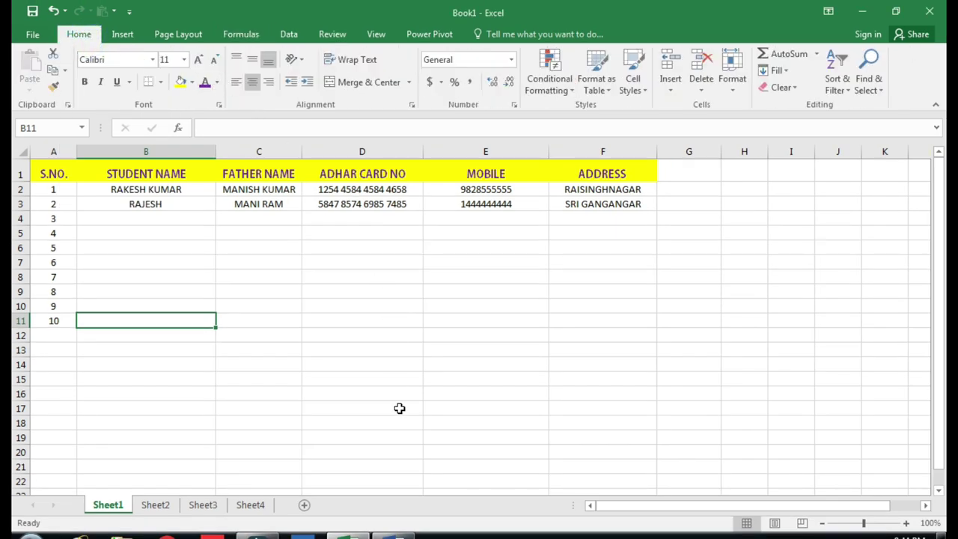
left_click(401, 533)
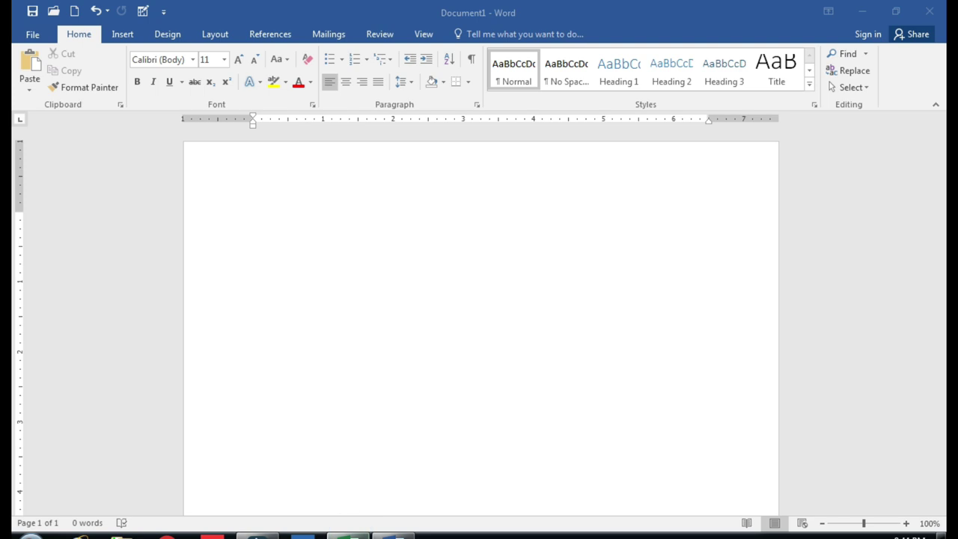
left_click(348, 533)
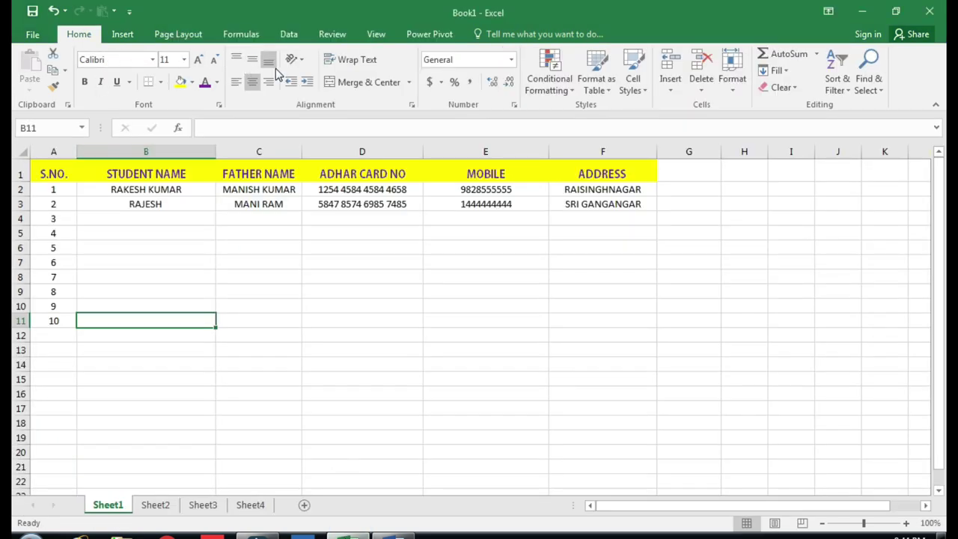